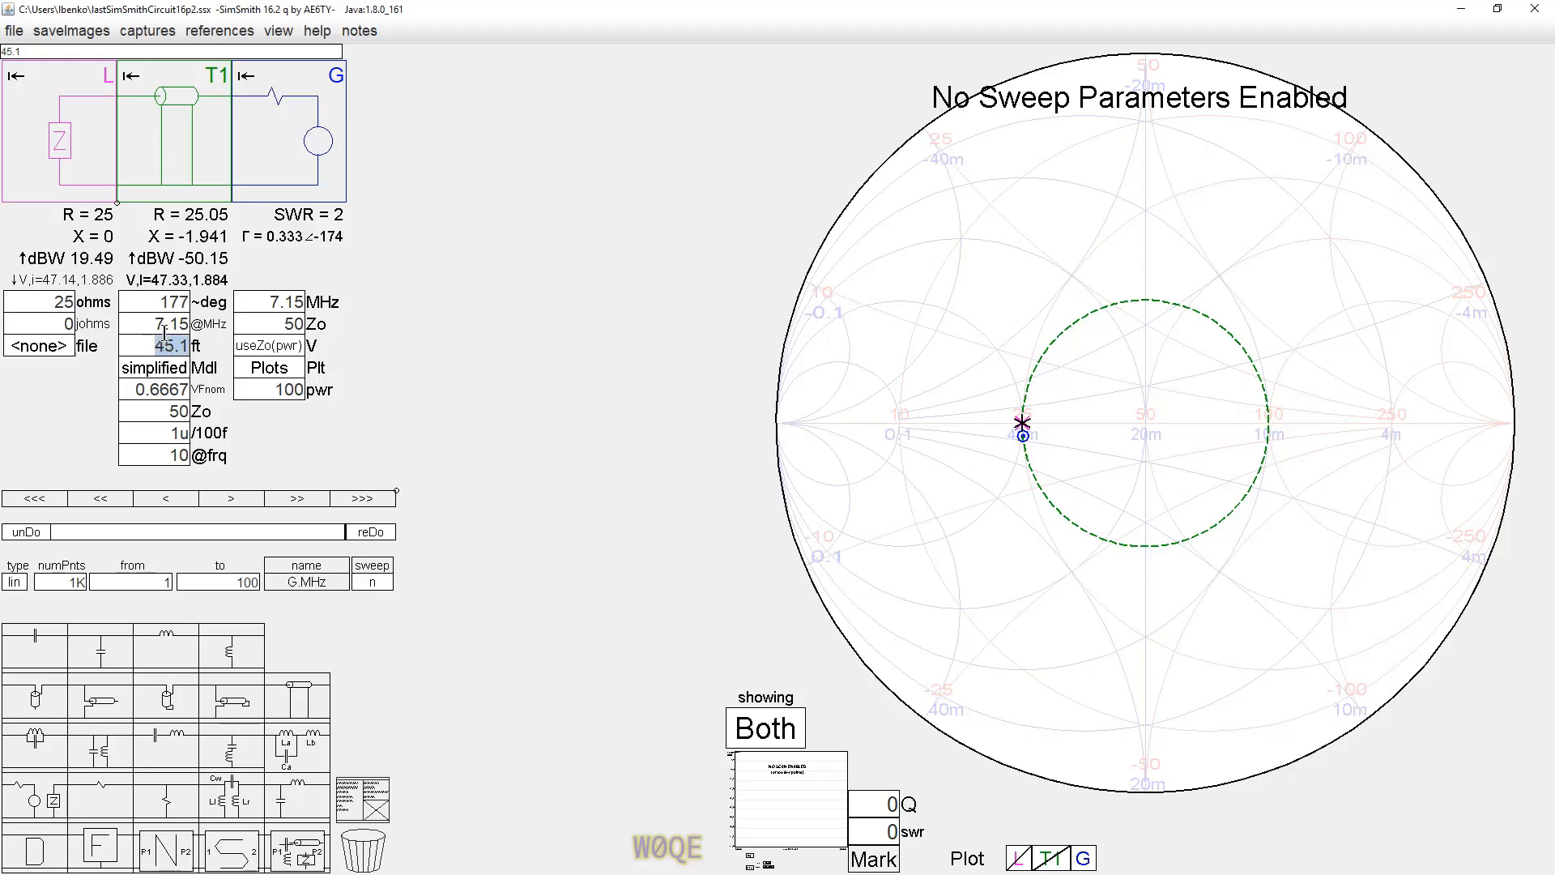
# Step: Shorten transmission line T1 and lengthen it back to 45.1 ft to trace its path around the Smith chart
pyautogui.scroll(-10, 156, 341)
pyautogui.scroll(-5, 153, 338)
pyautogui.scroll(3, 153, 338)
pyautogui.scroll(10, 154, 334)
# Step: Read the SWR and impedance at four points around the dashed constant-SWR circle on the Smith chart
pyautogui.click(1153, 299)
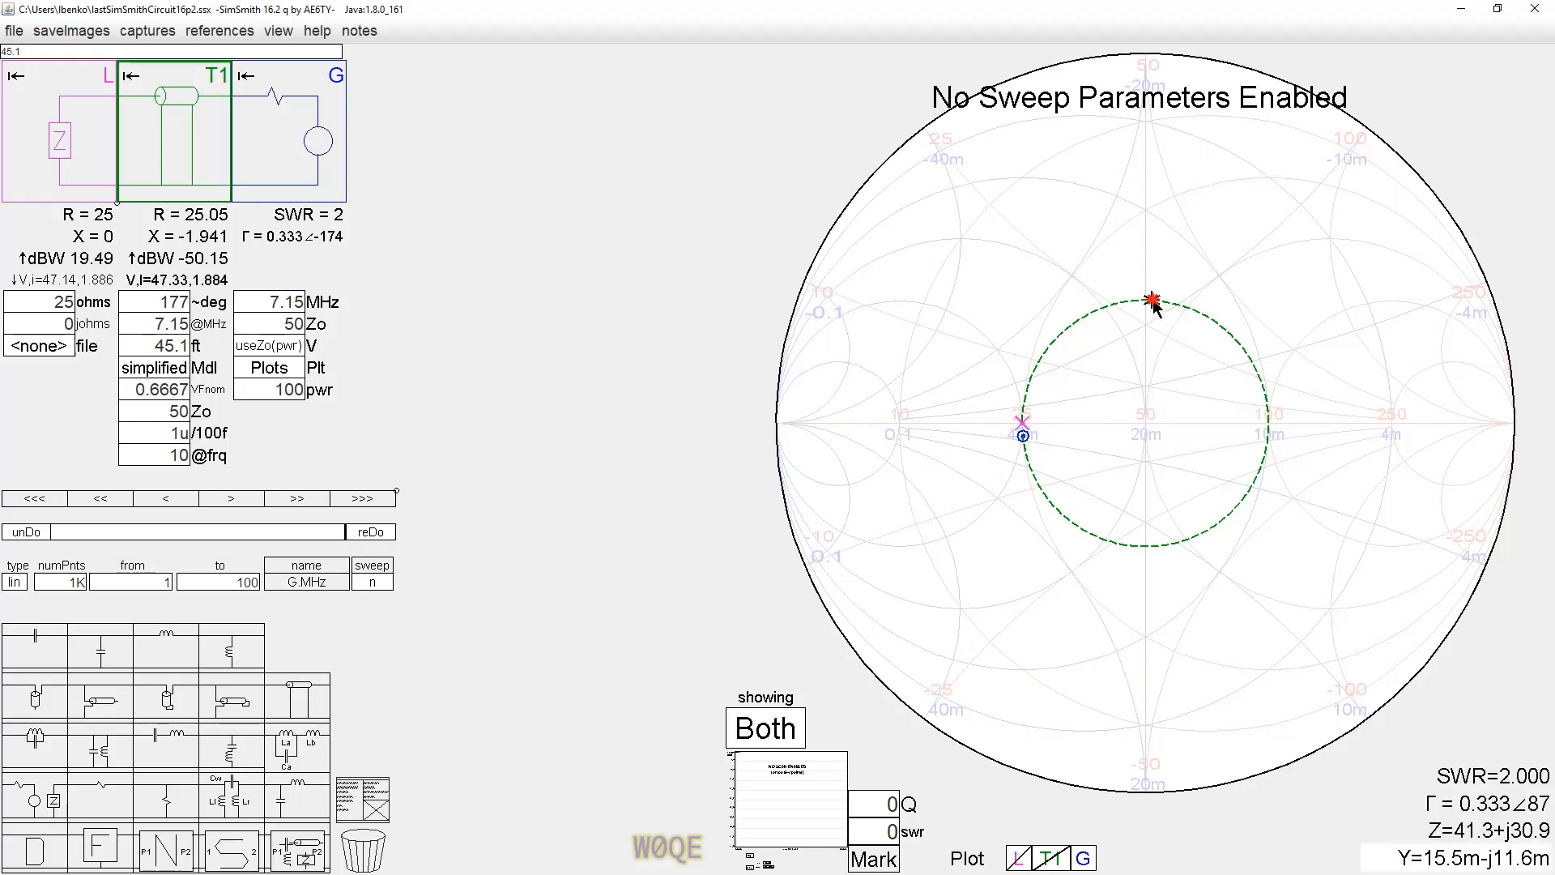
pyautogui.click(1198, 545)
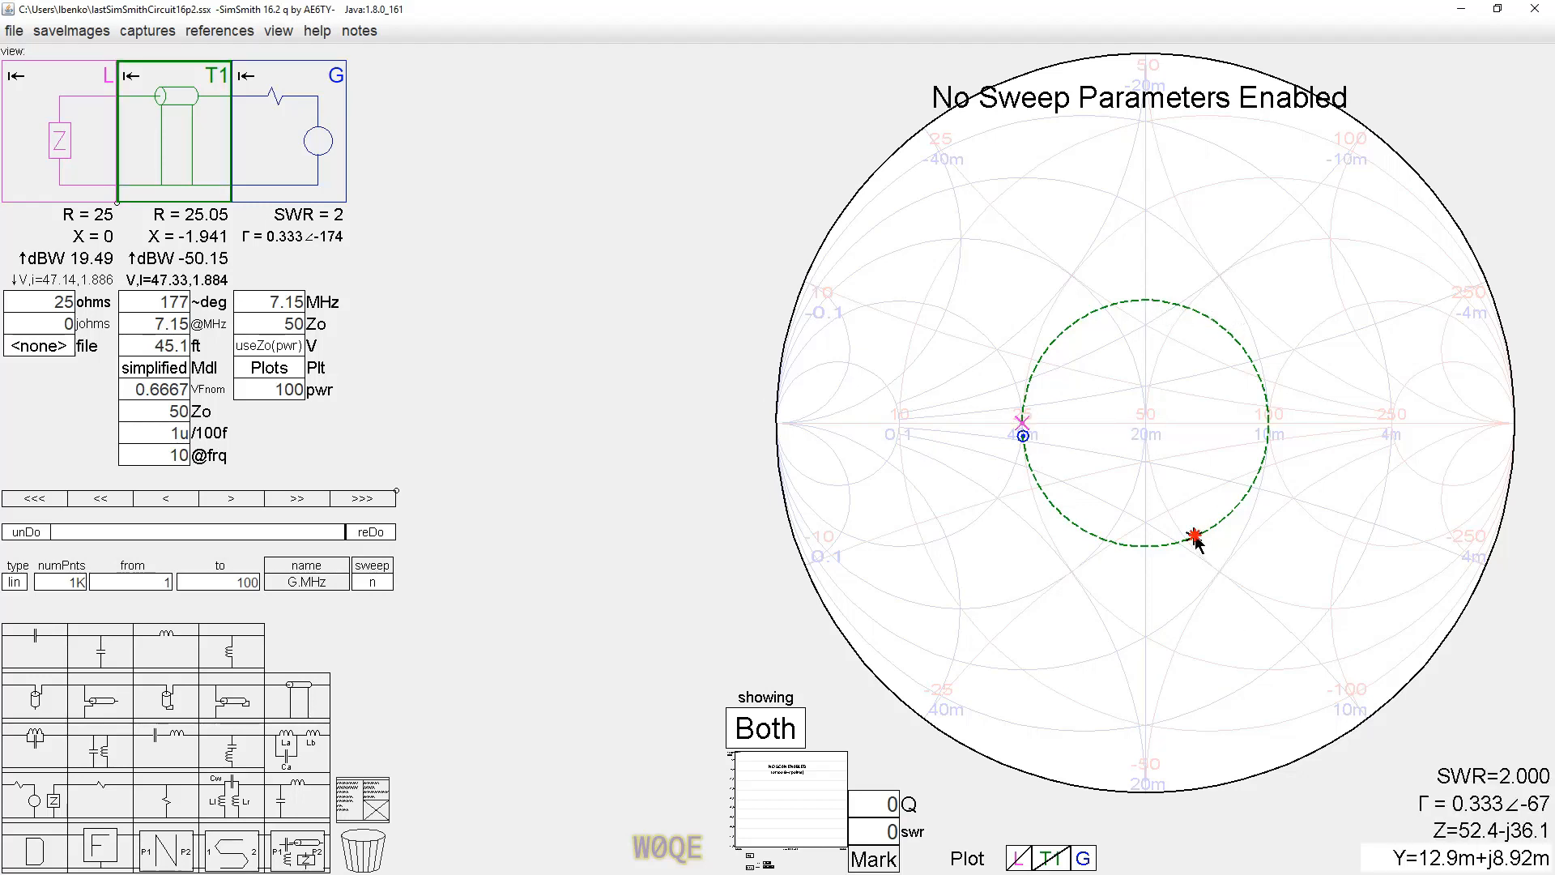
pyautogui.click(1082, 531)
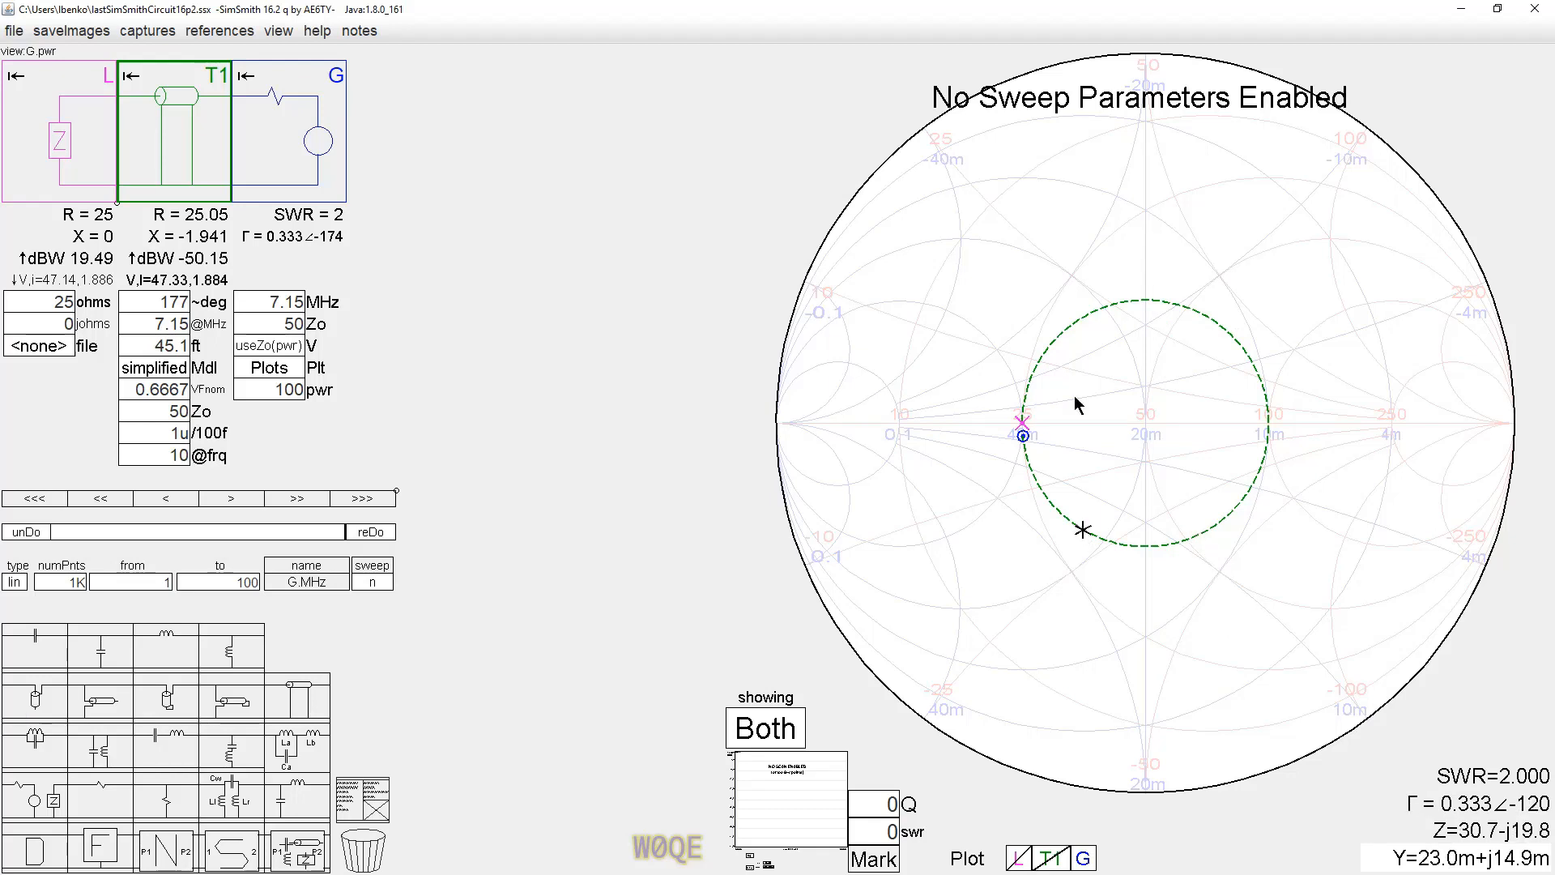
pyautogui.click(1050, 347)
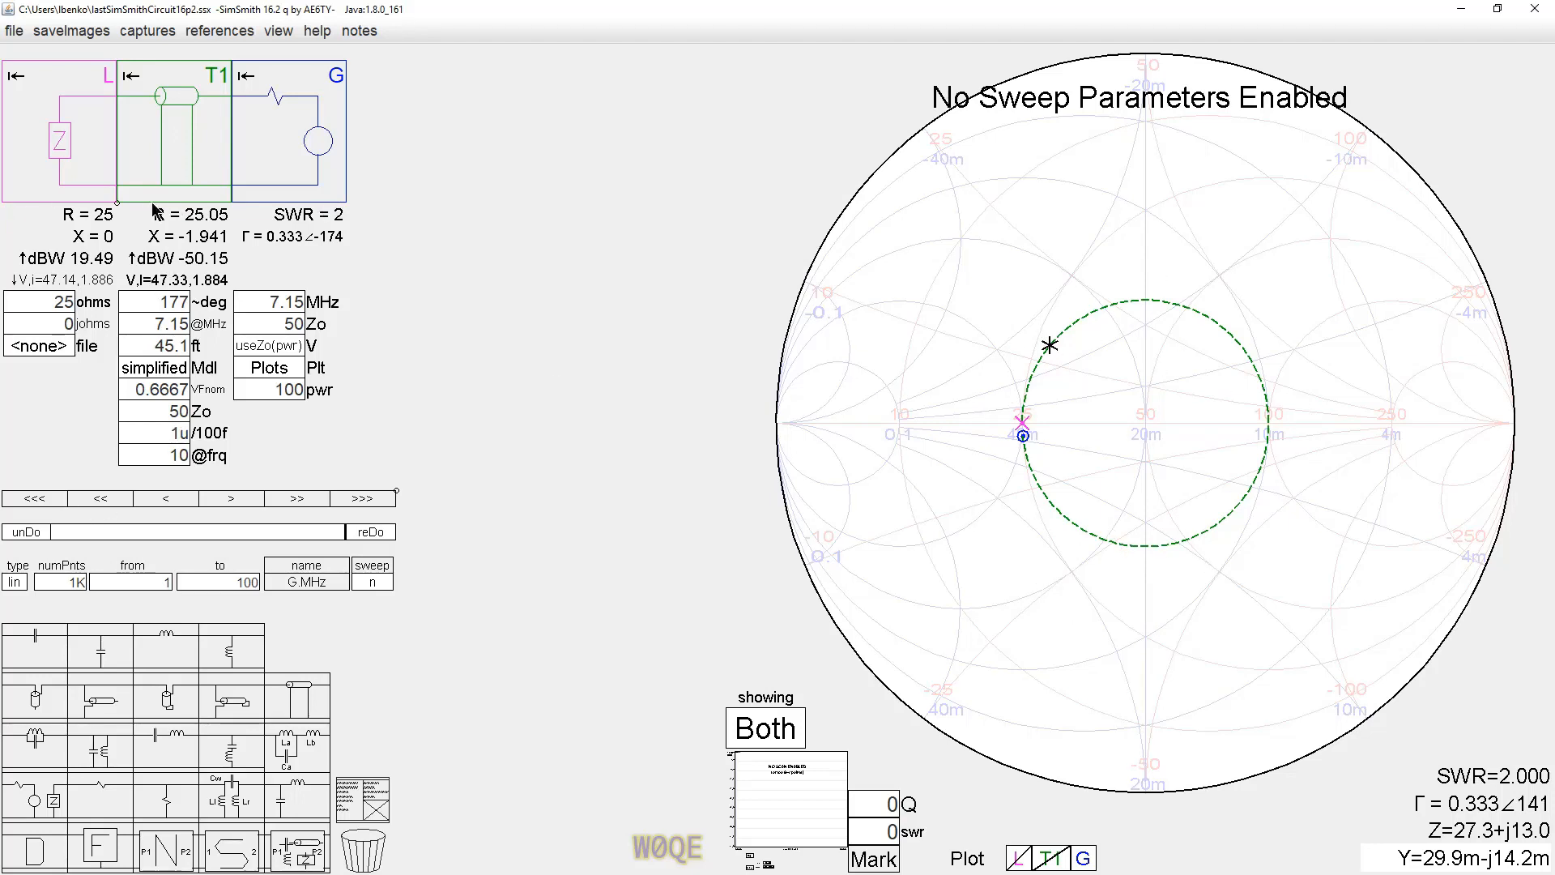
# Step: Show the rectangular plot and add an enabled sweep of the T1 line length, T1.ft
pyautogui.click(794, 810)
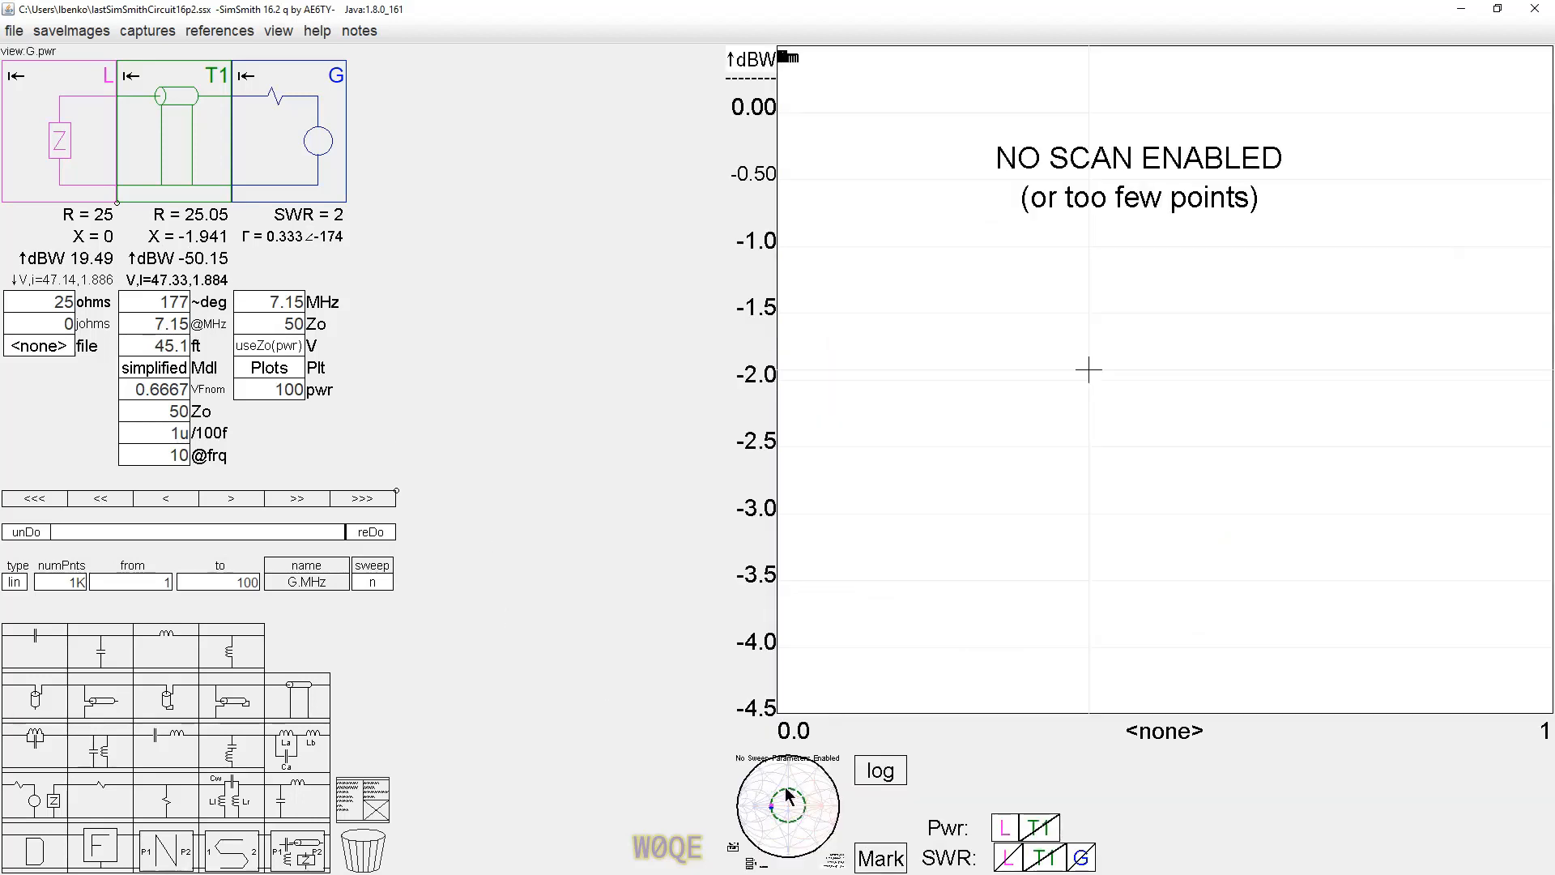
pyautogui.click(308, 571)
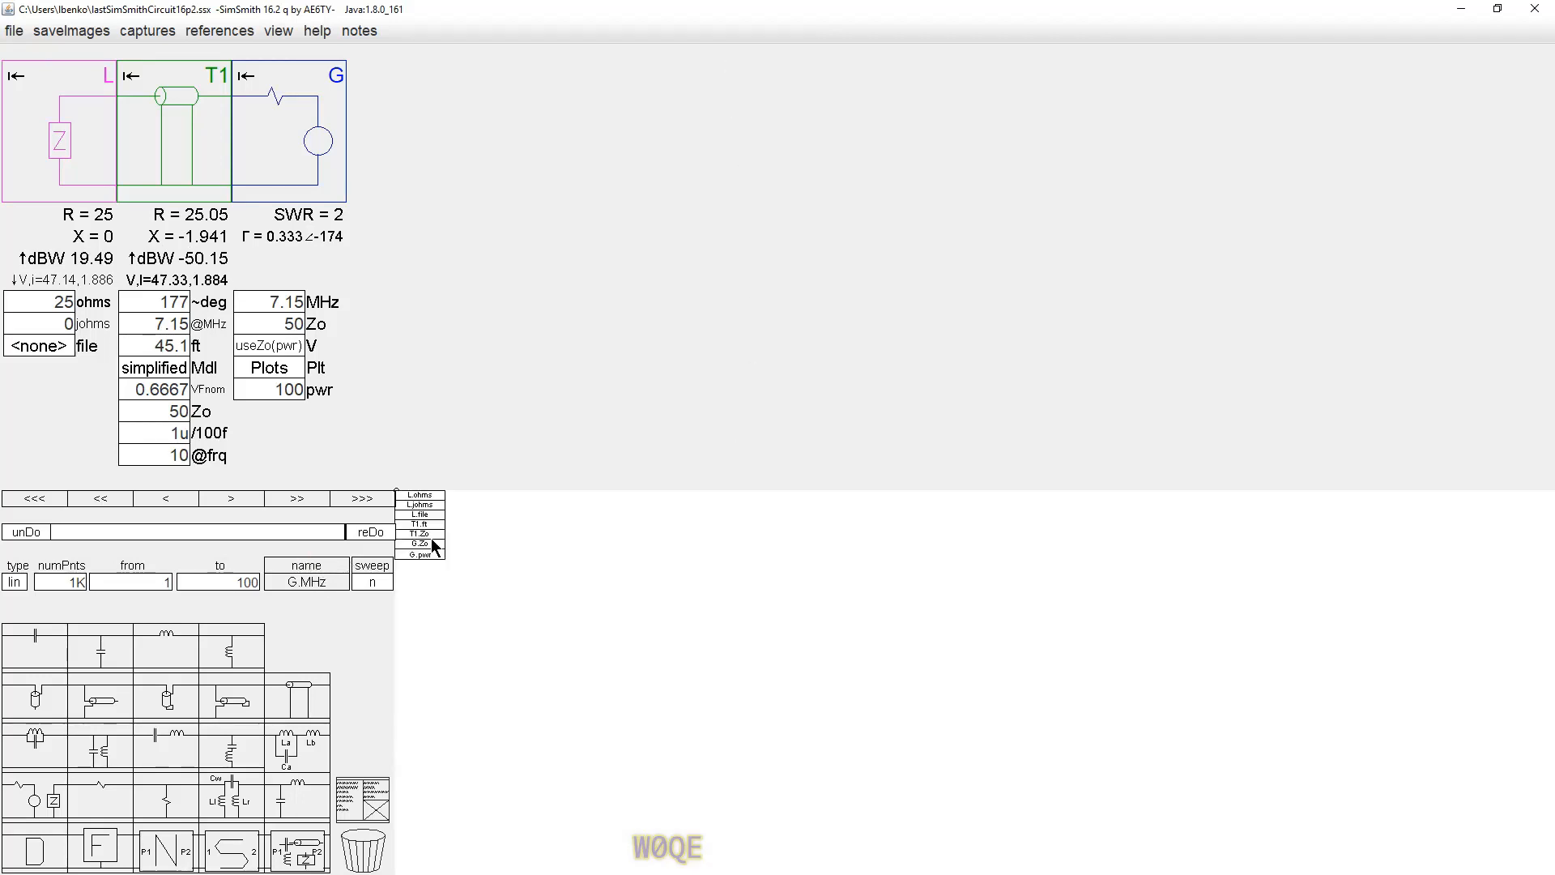
pyautogui.click(426, 524)
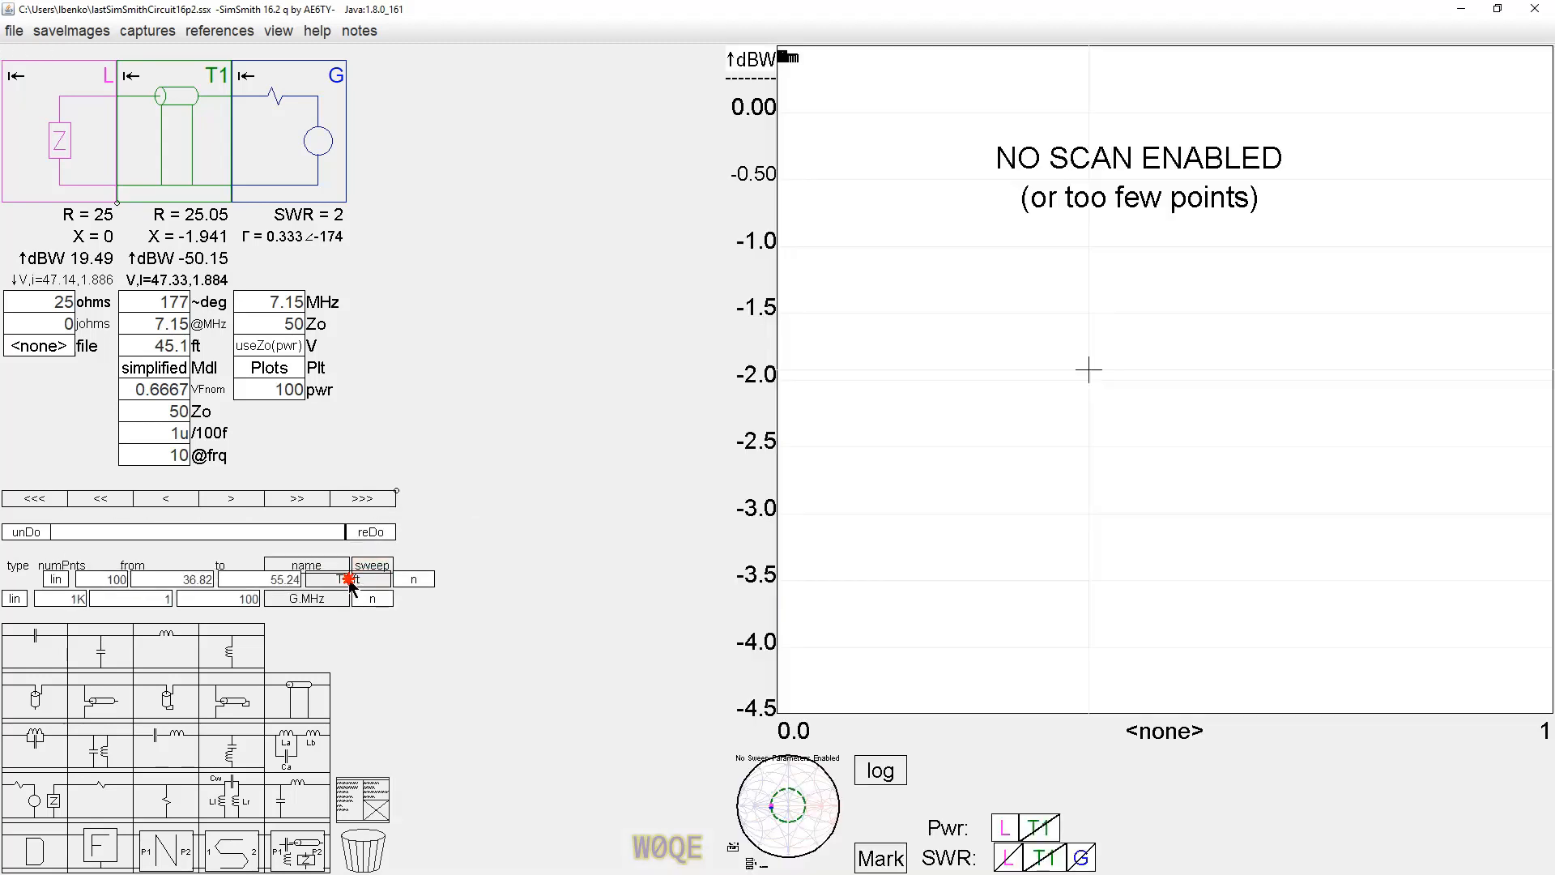
pyautogui.click(378, 579)
# Step: Set the T1.ft sweep range from 0 to 32 ft and switch the plot's horizontal axis to linear
pyautogui.click(124, 581)
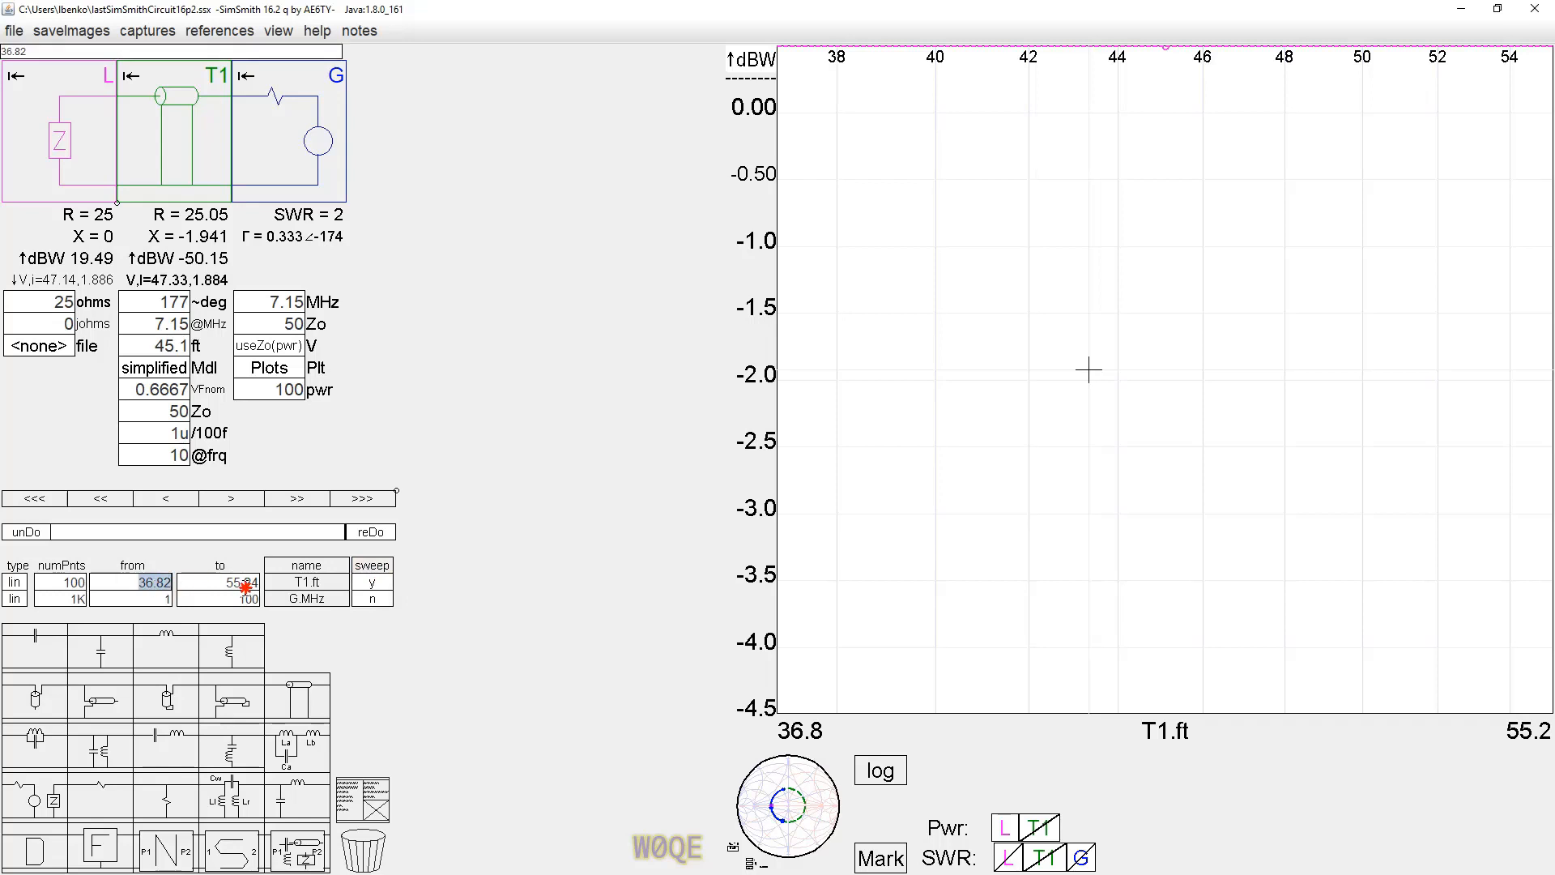
pyautogui.write('0')
pyautogui.press('Tab')
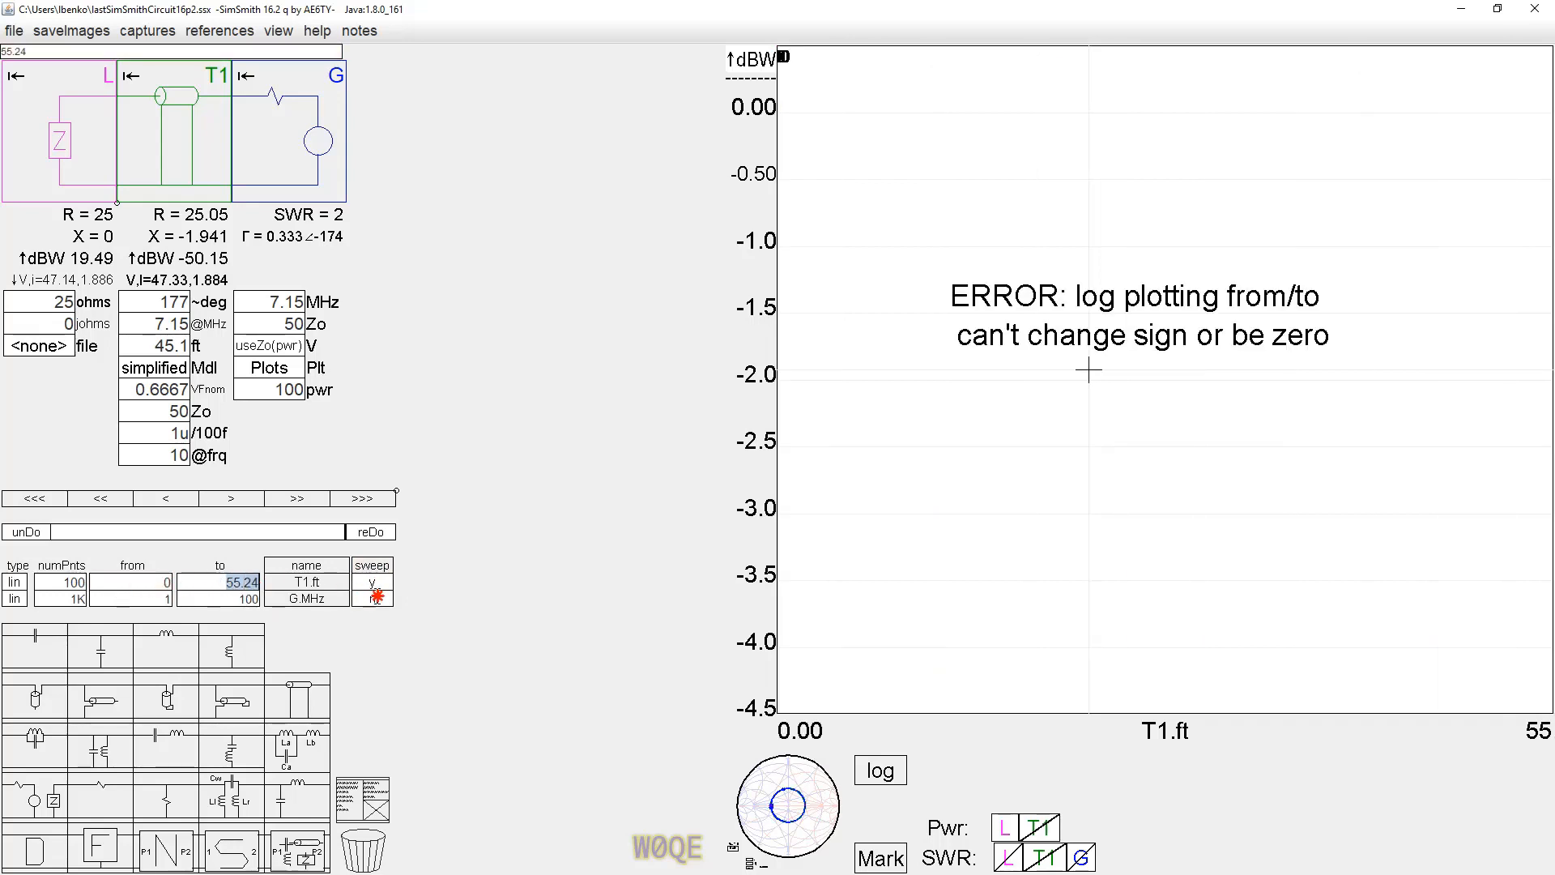
pyautogui.write('32')
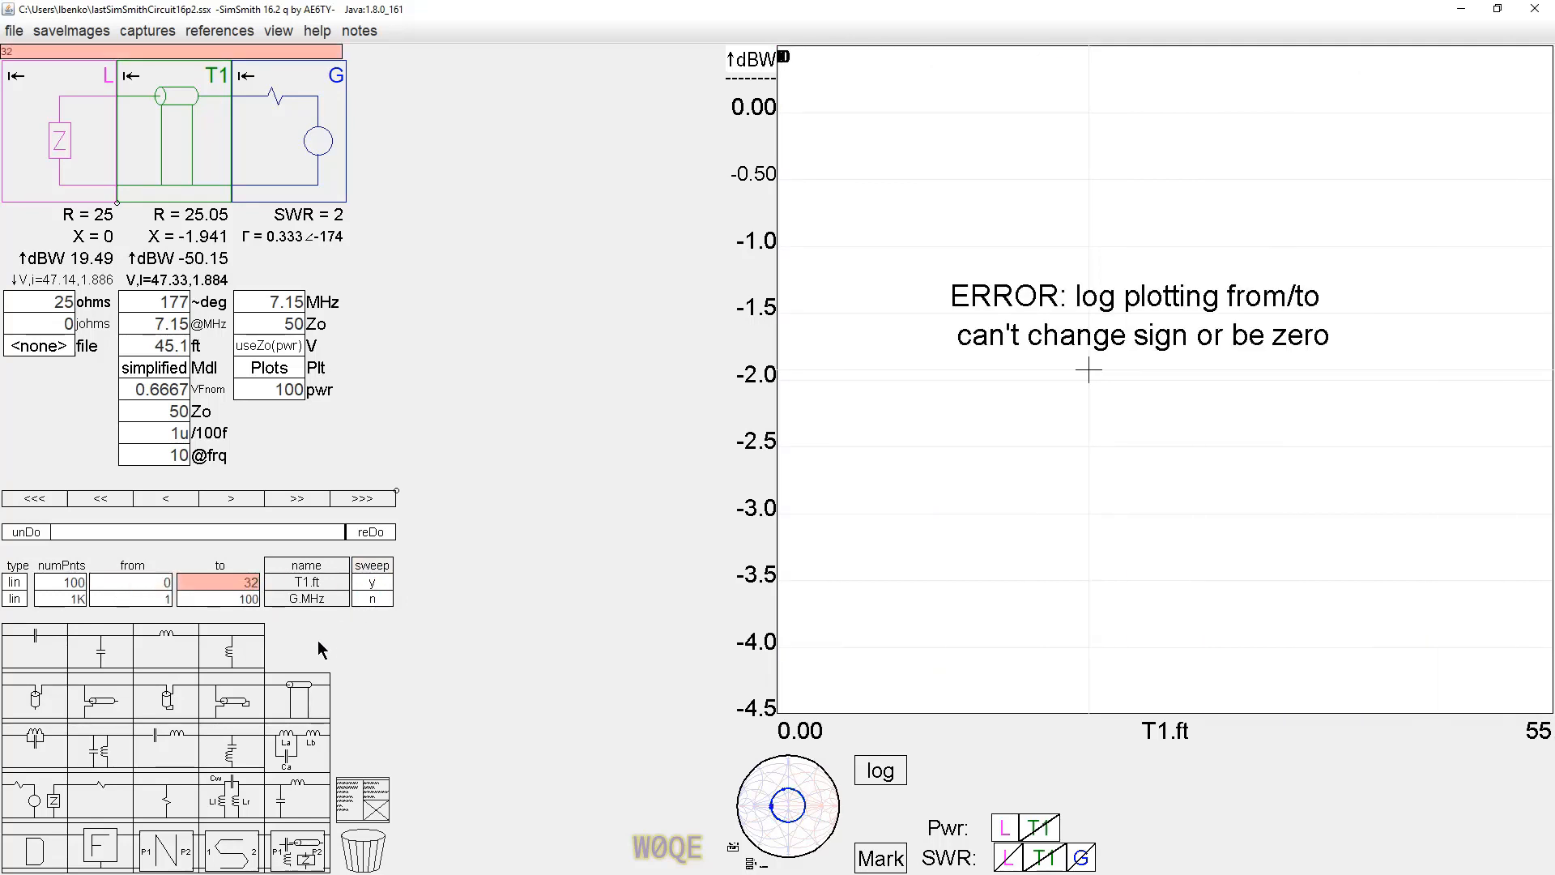
pyautogui.press('Return')
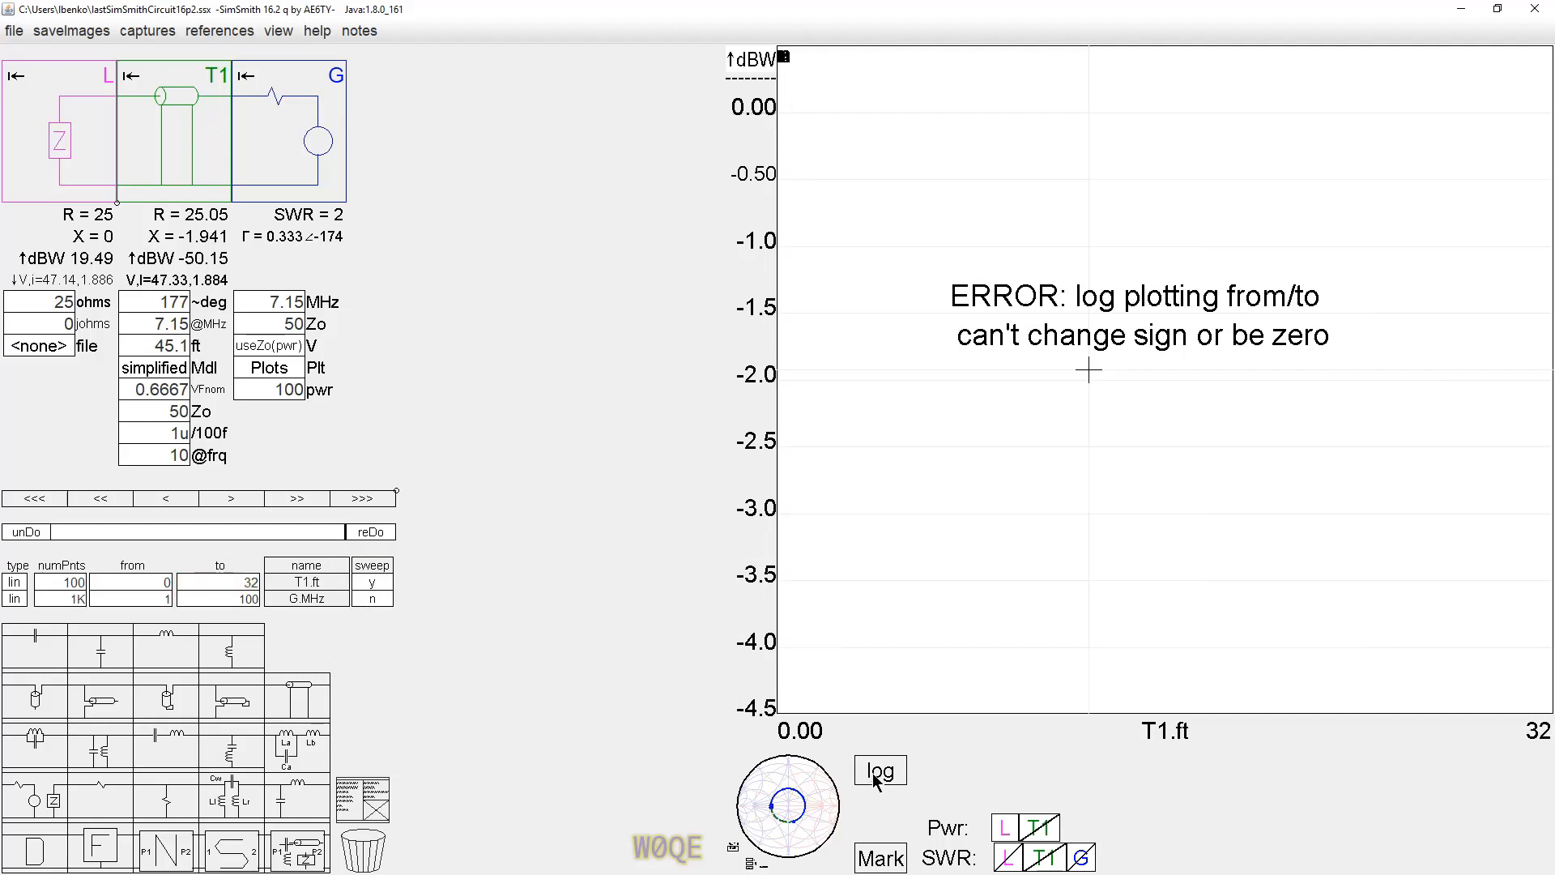
pyautogui.click(874, 774)
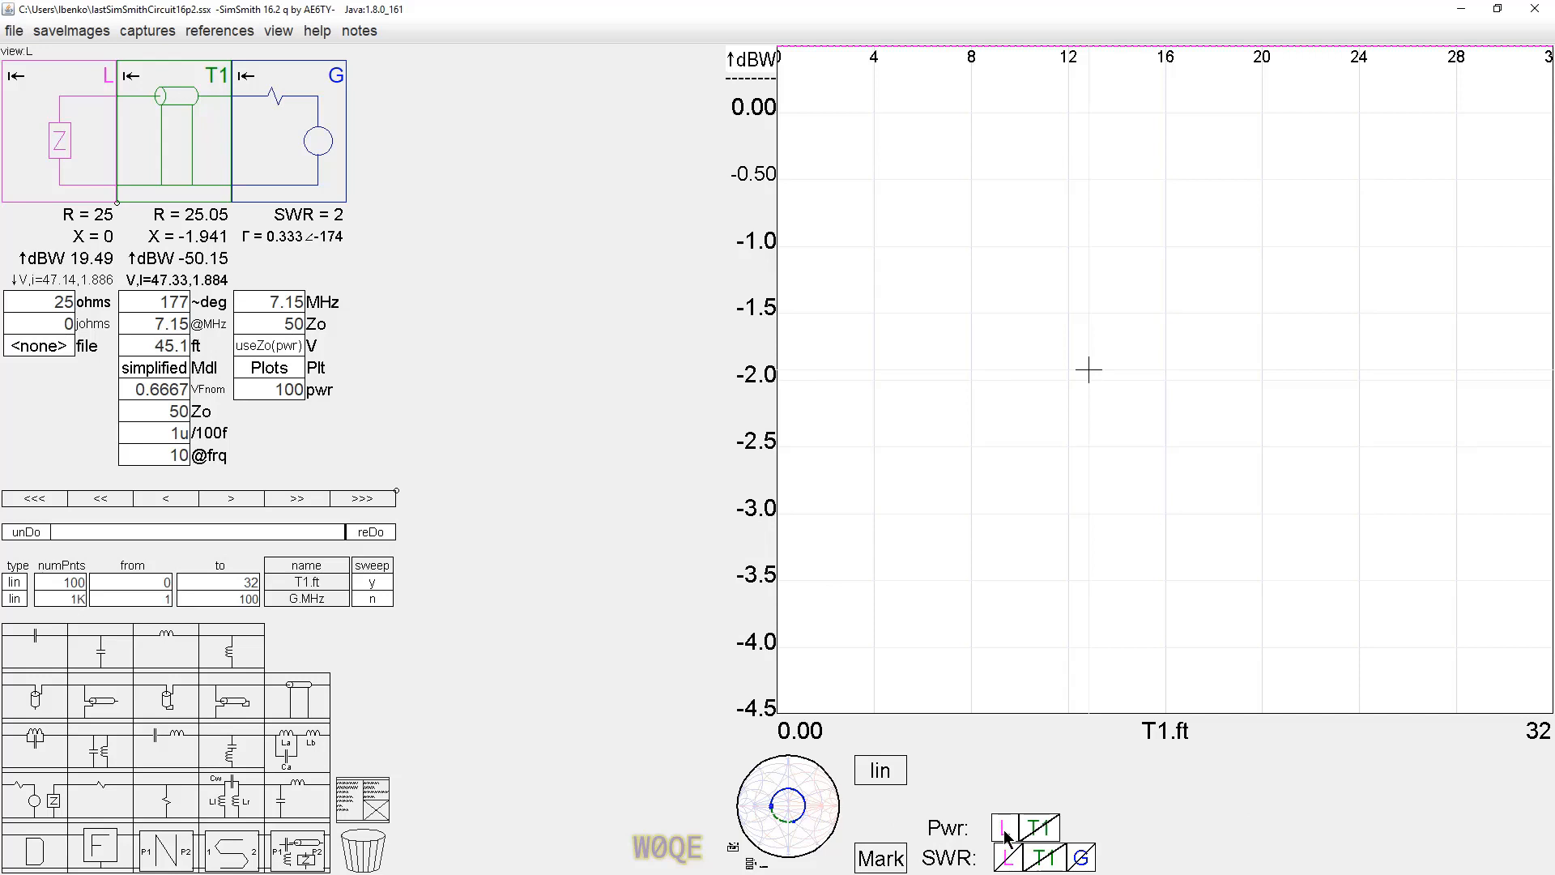
# Step: Add the generator G's SWR trace to the plot, and toggle the L power trace off and on again
pyautogui.click(1082, 857)
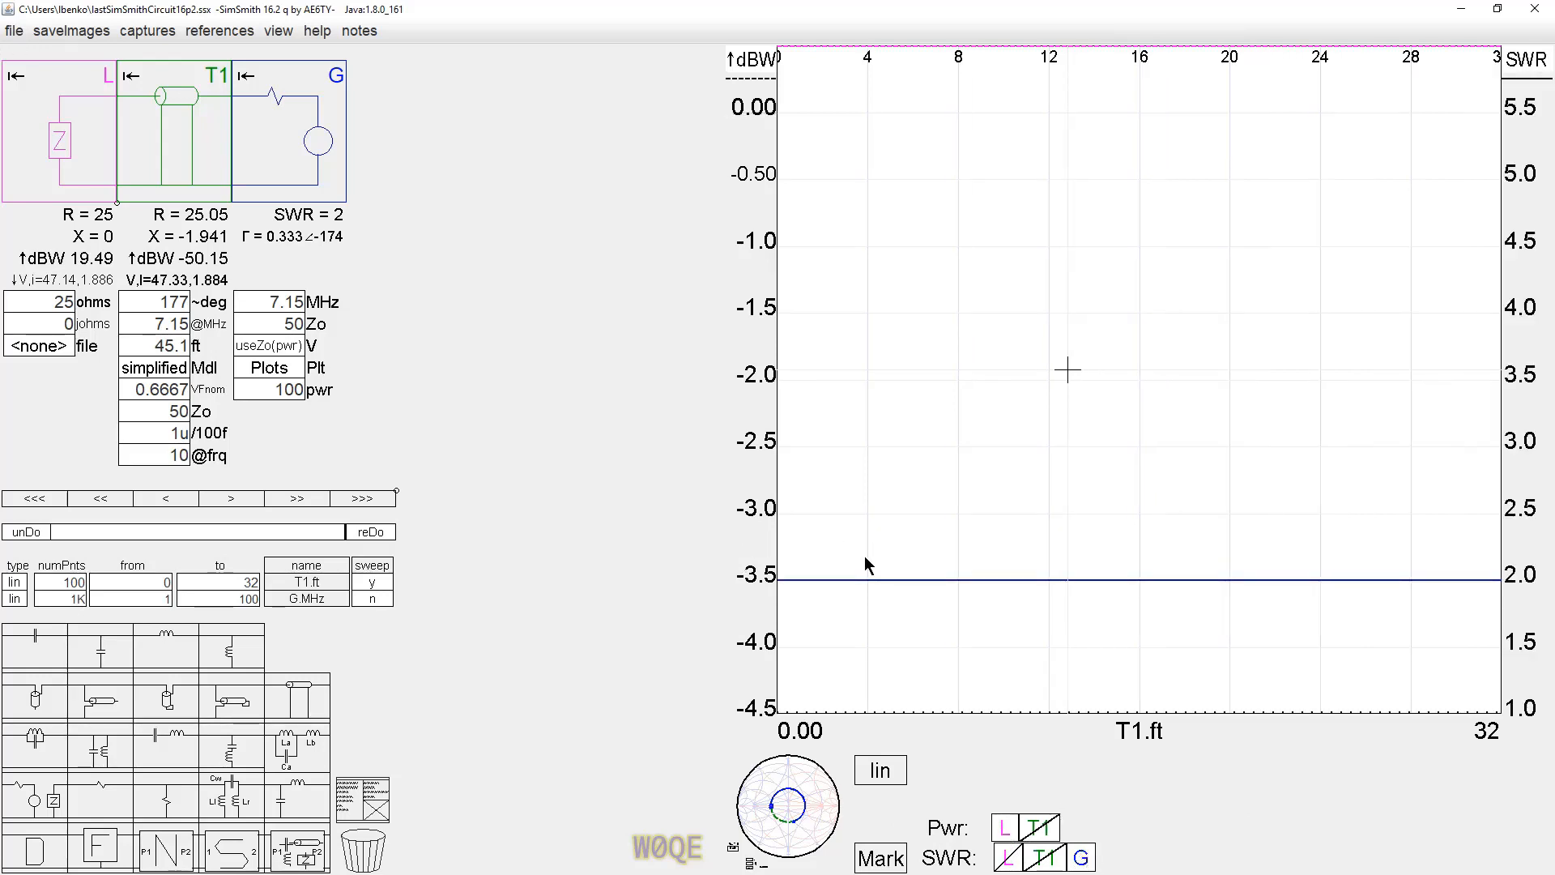
pyautogui.click(1006, 826)
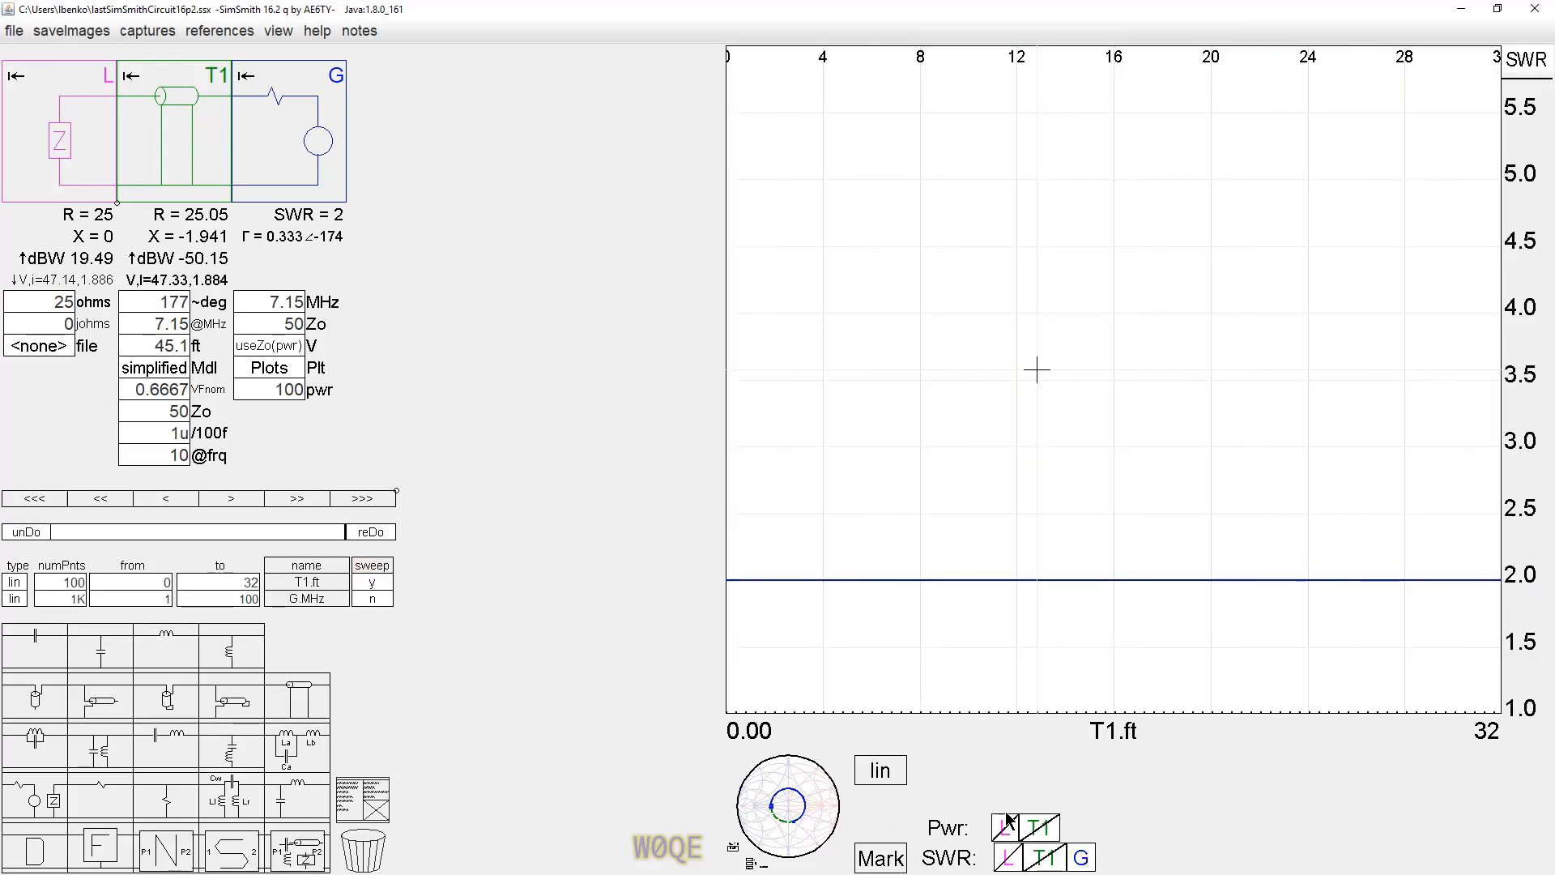
pyautogui.click(1005, 826)
# Step: Change the power axis and readouts from ↑dBW to watts (←W)
pyautogui.scroll(1, 754, 142)
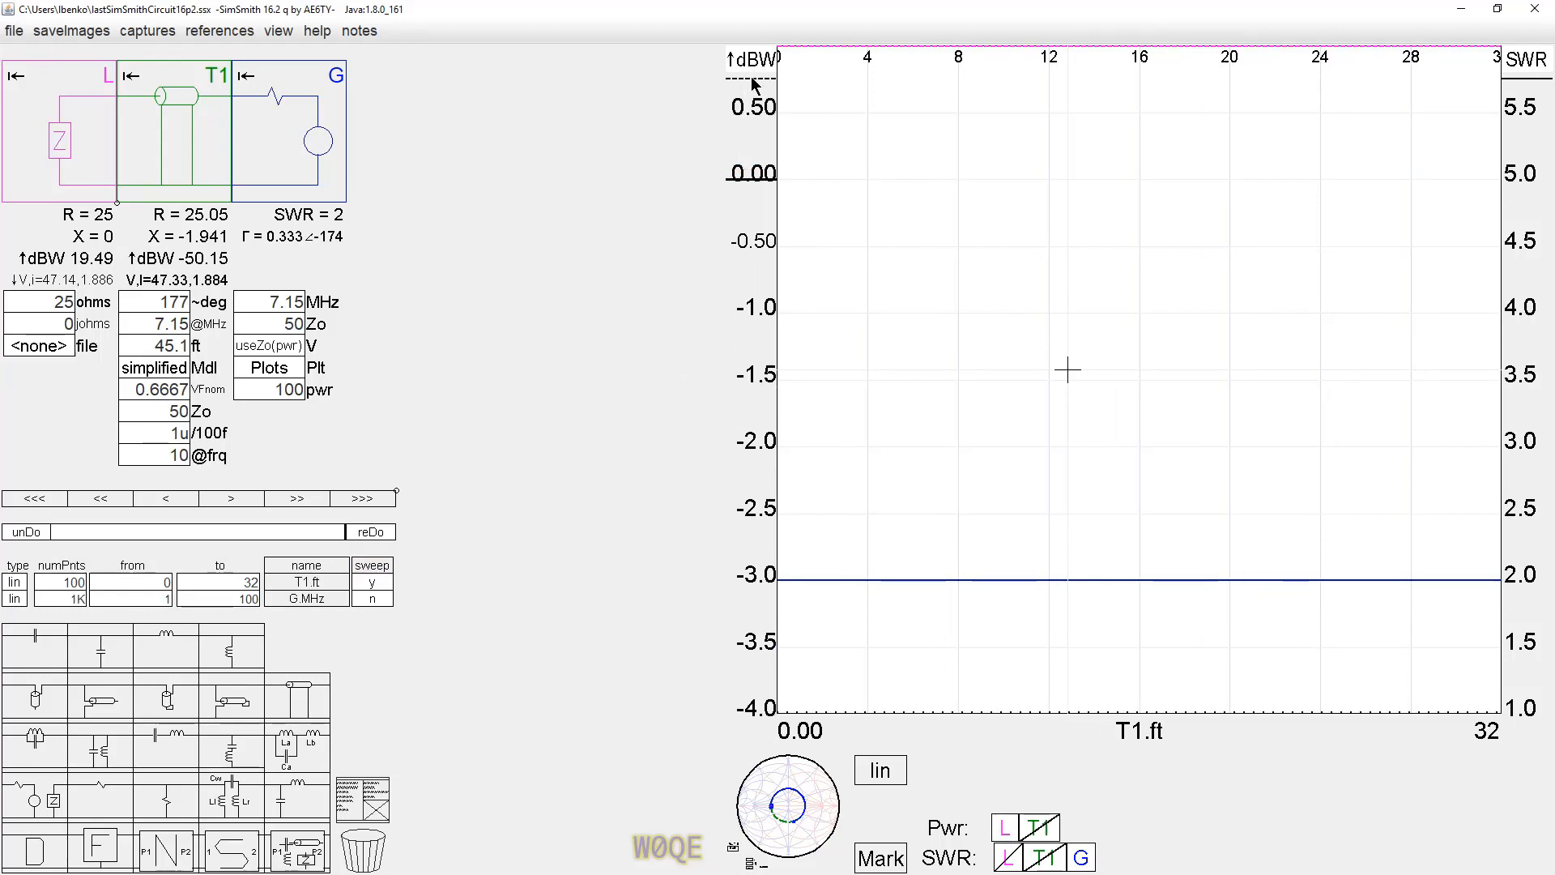
pyautogui.click(751, 72)
pyautogui.click(751, 71)
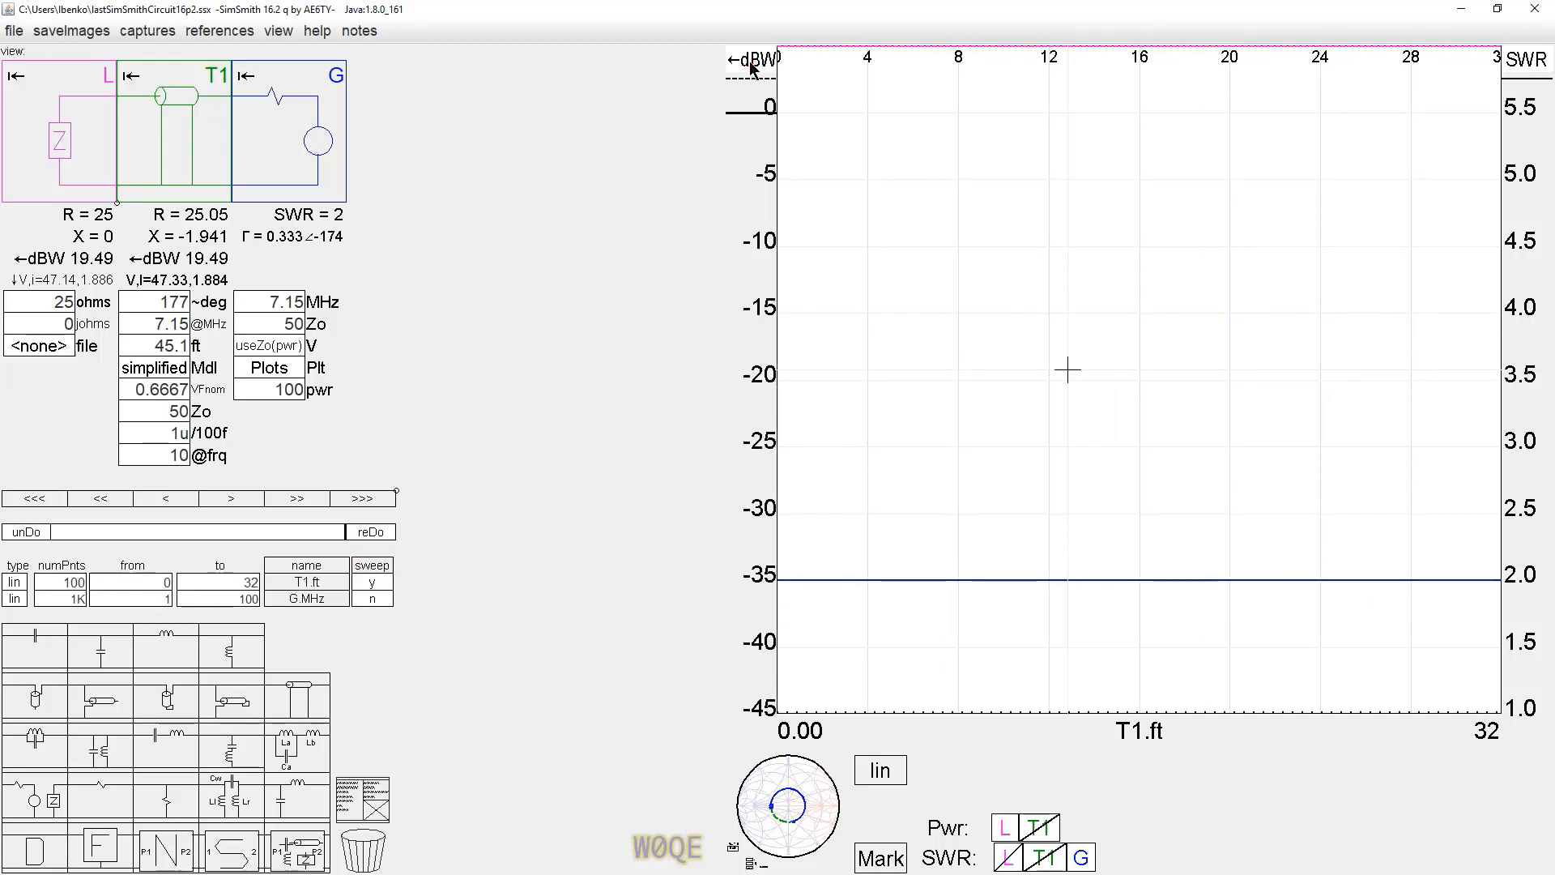
pyautogui.click(751, 71)
# Step: Rescale the power axis to 20 W per division with zero near the bottom, and read the load power trace near 1 ft
pyautogui.scroll(-5, 753, 110)
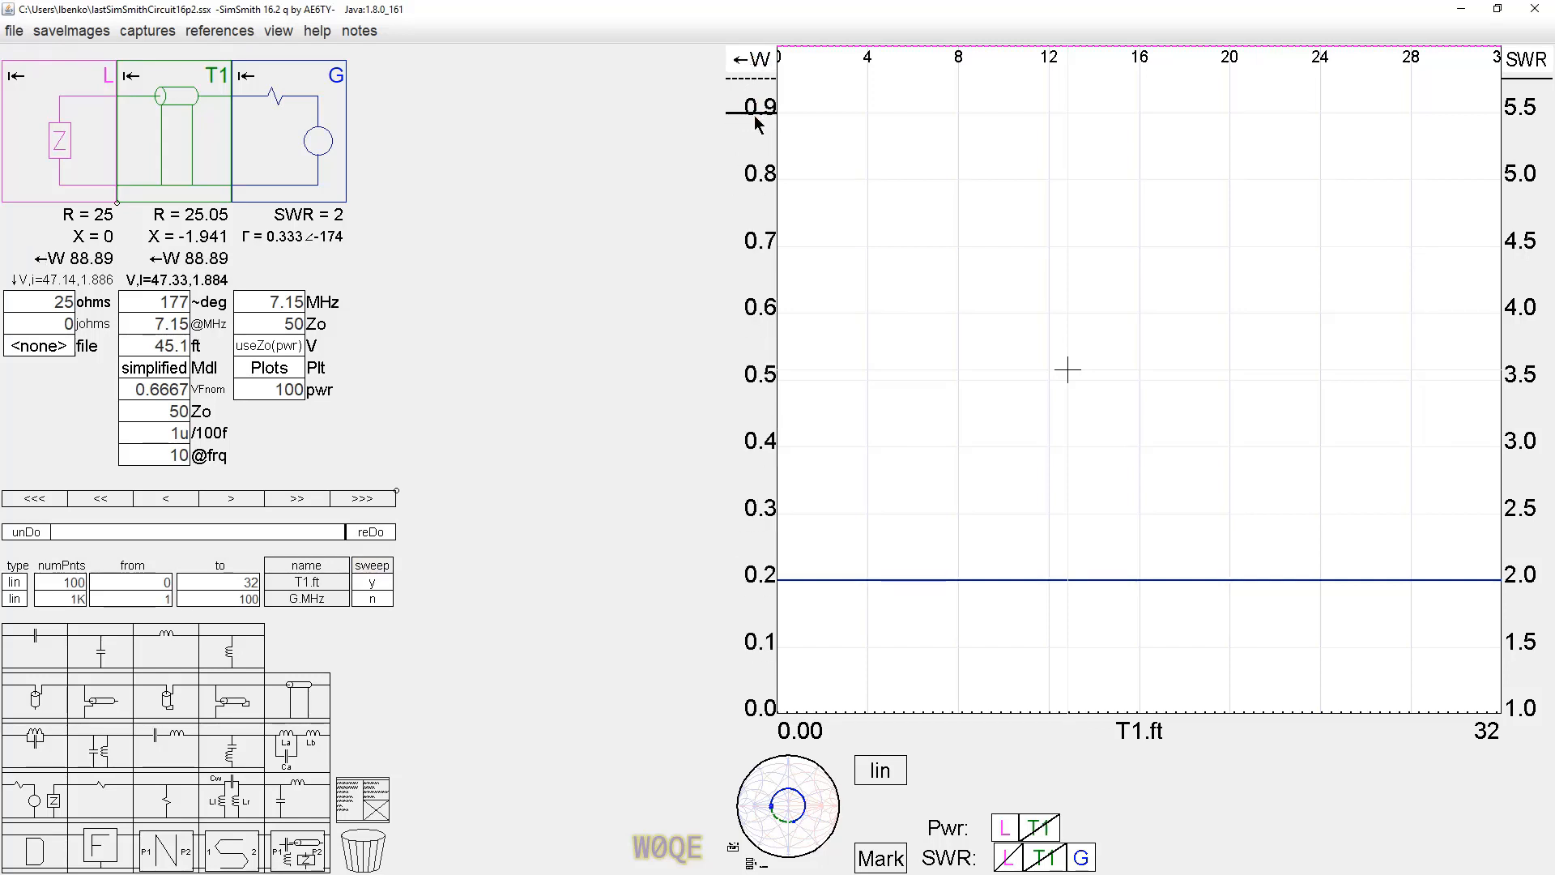
pyautogui.moveTo(755, 118); pyautogui.dragTo(720, 641)
pyautogui.scroll(-2, 738, 280)
pyautogui.scroll(-3, 740, 280)
pyautogui.scroll(1, 740, 280)
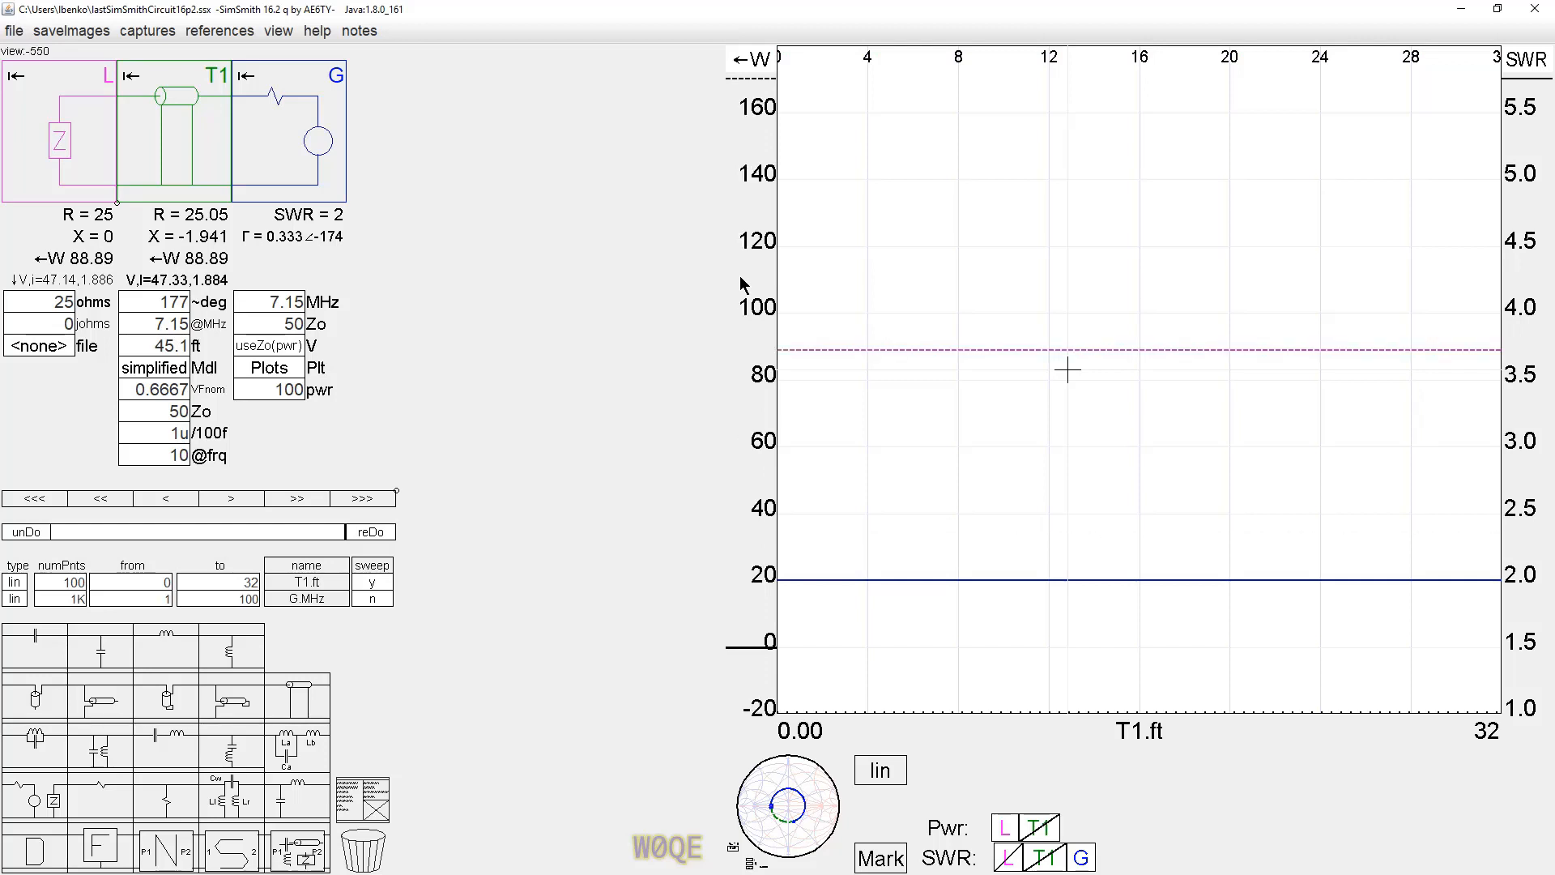
pyautogui.click(799, 350)
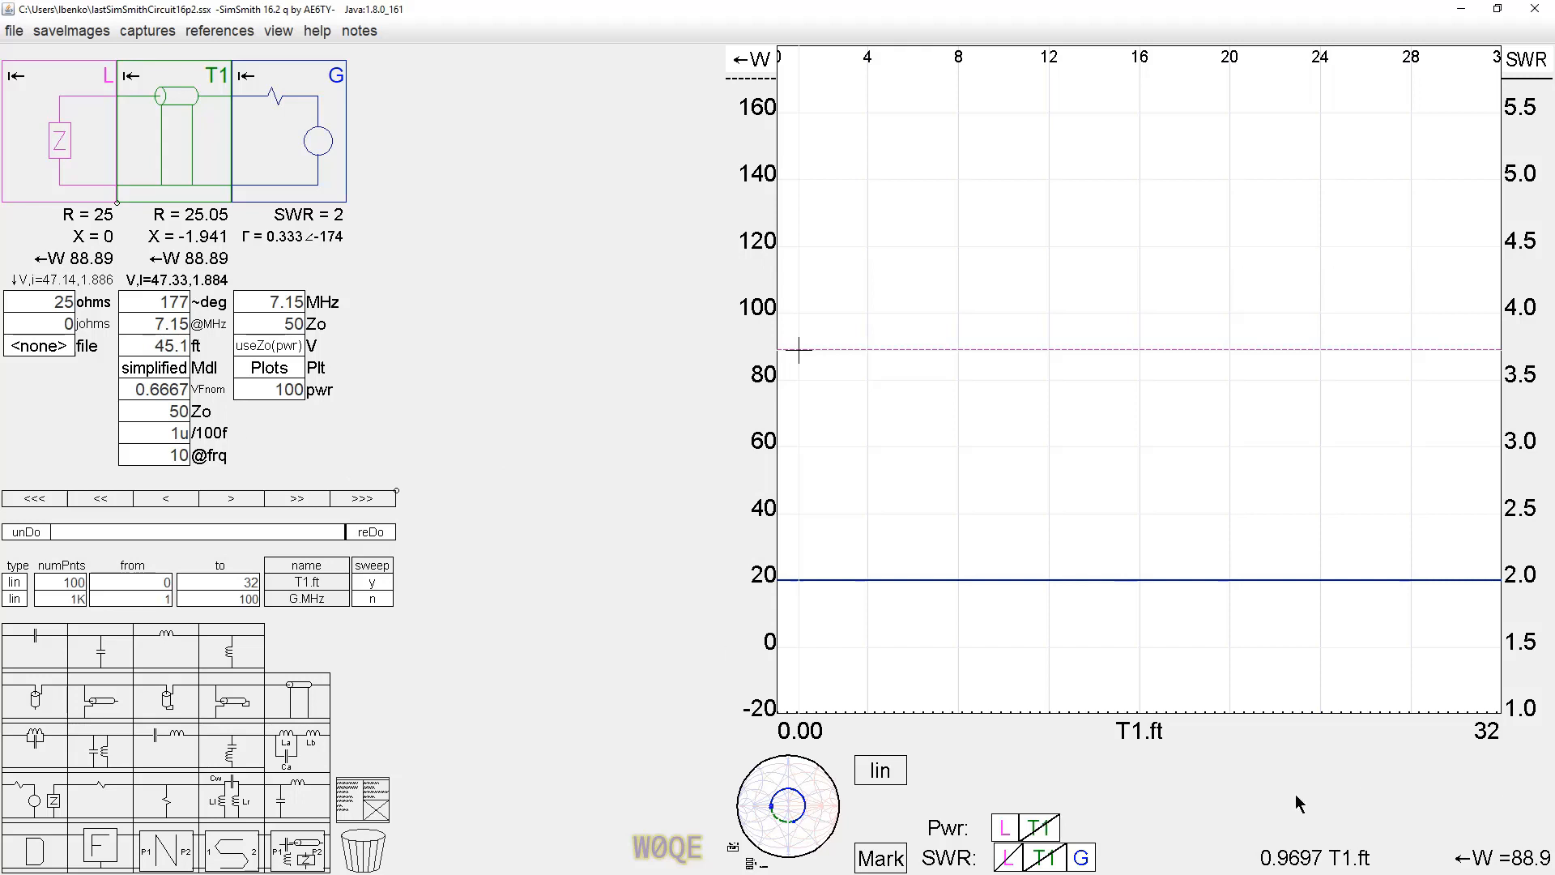
# Step: Reduce the length of transmission line T1 to 4.935 ft
pyautogui.click(163, 346)
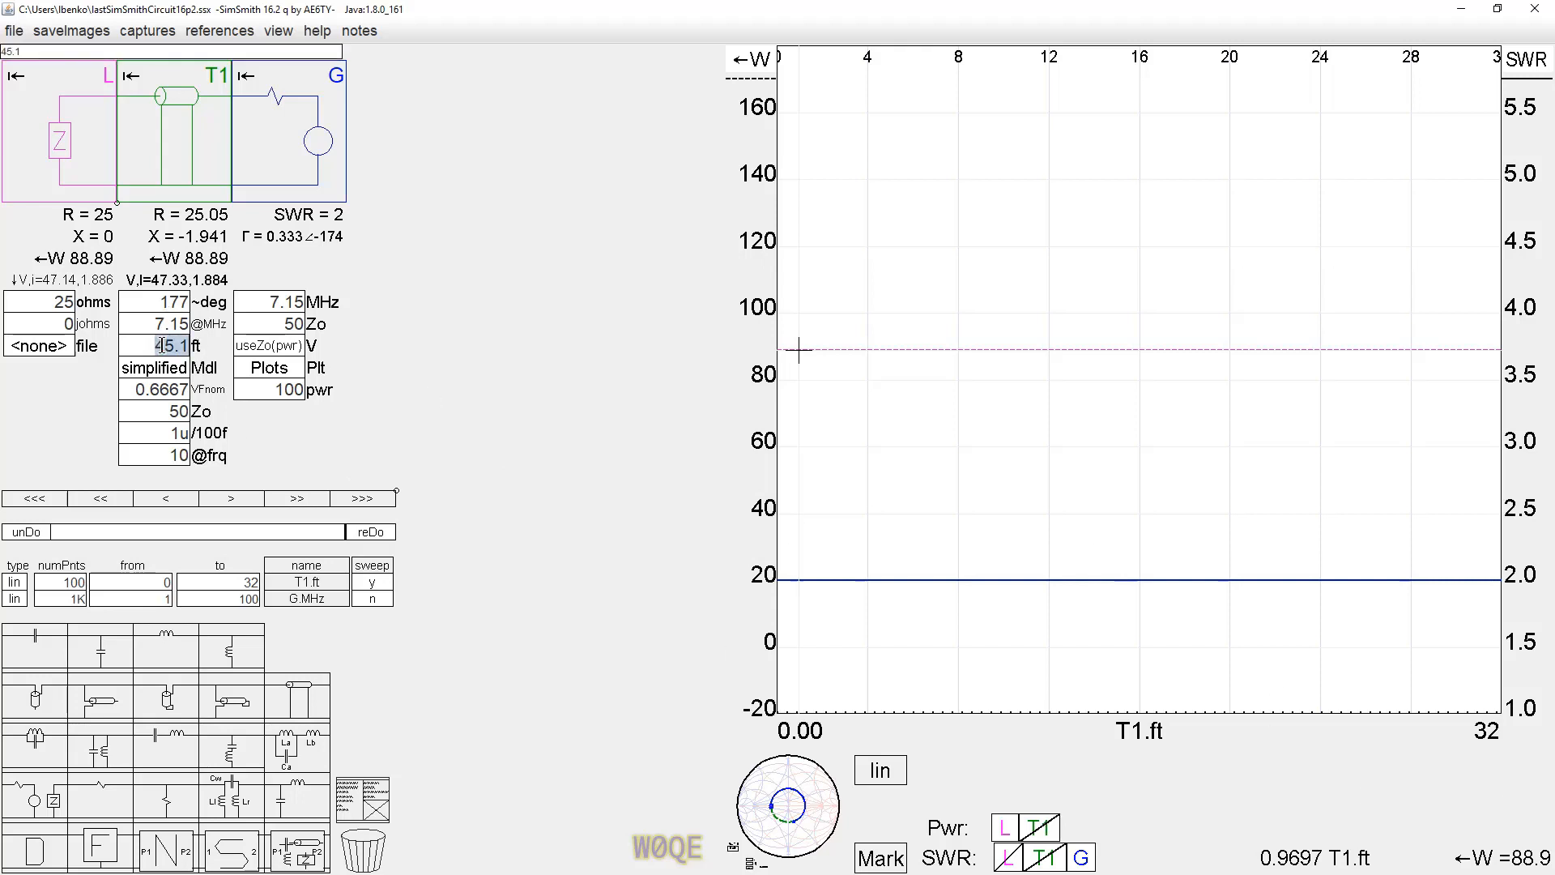
pyautogui.scroll(-5, 164, 347)
pyautogui.scroll(-5, 164, 346)
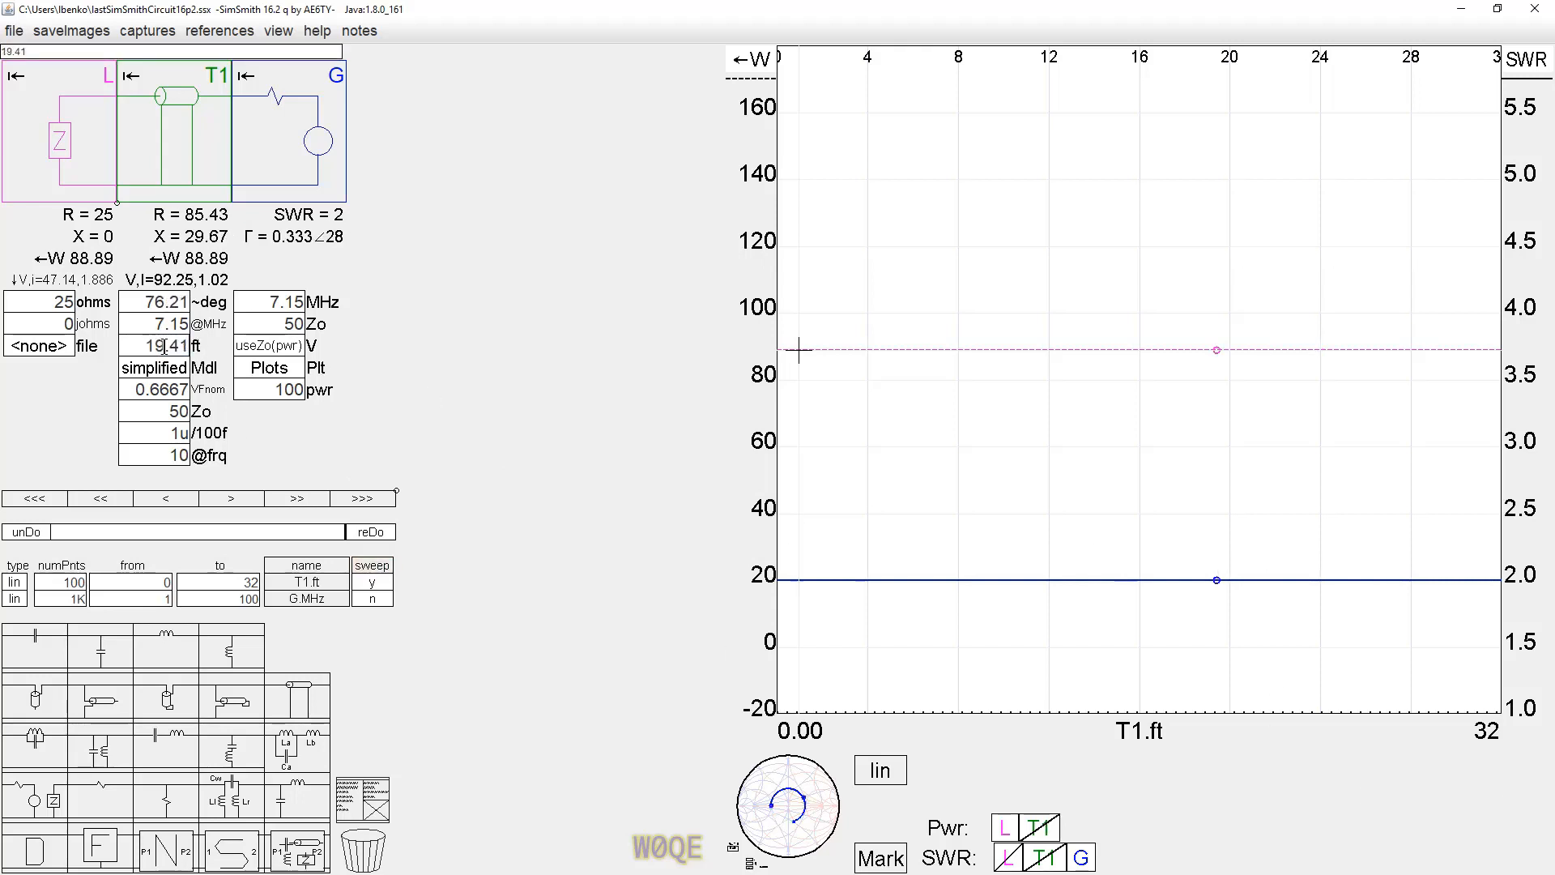
pyautogui.scroll(-5, 167, 346)
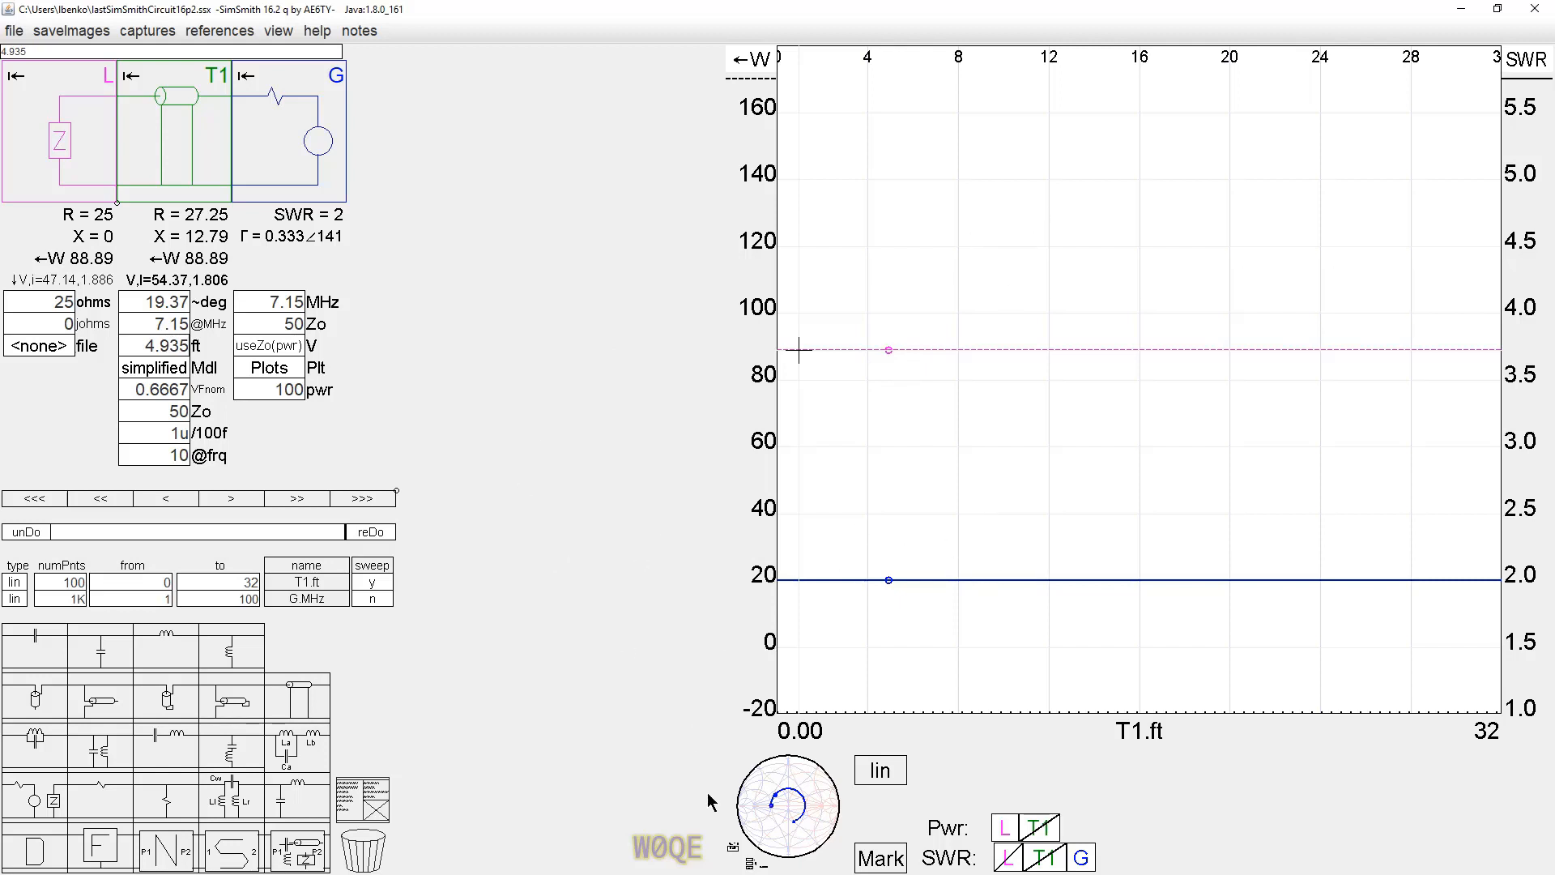
# Step: Return to the Smith chart and extend the T1.ft sweep's end value to 46.16 ft to complete the circle
pyautogui.click(798, 843)
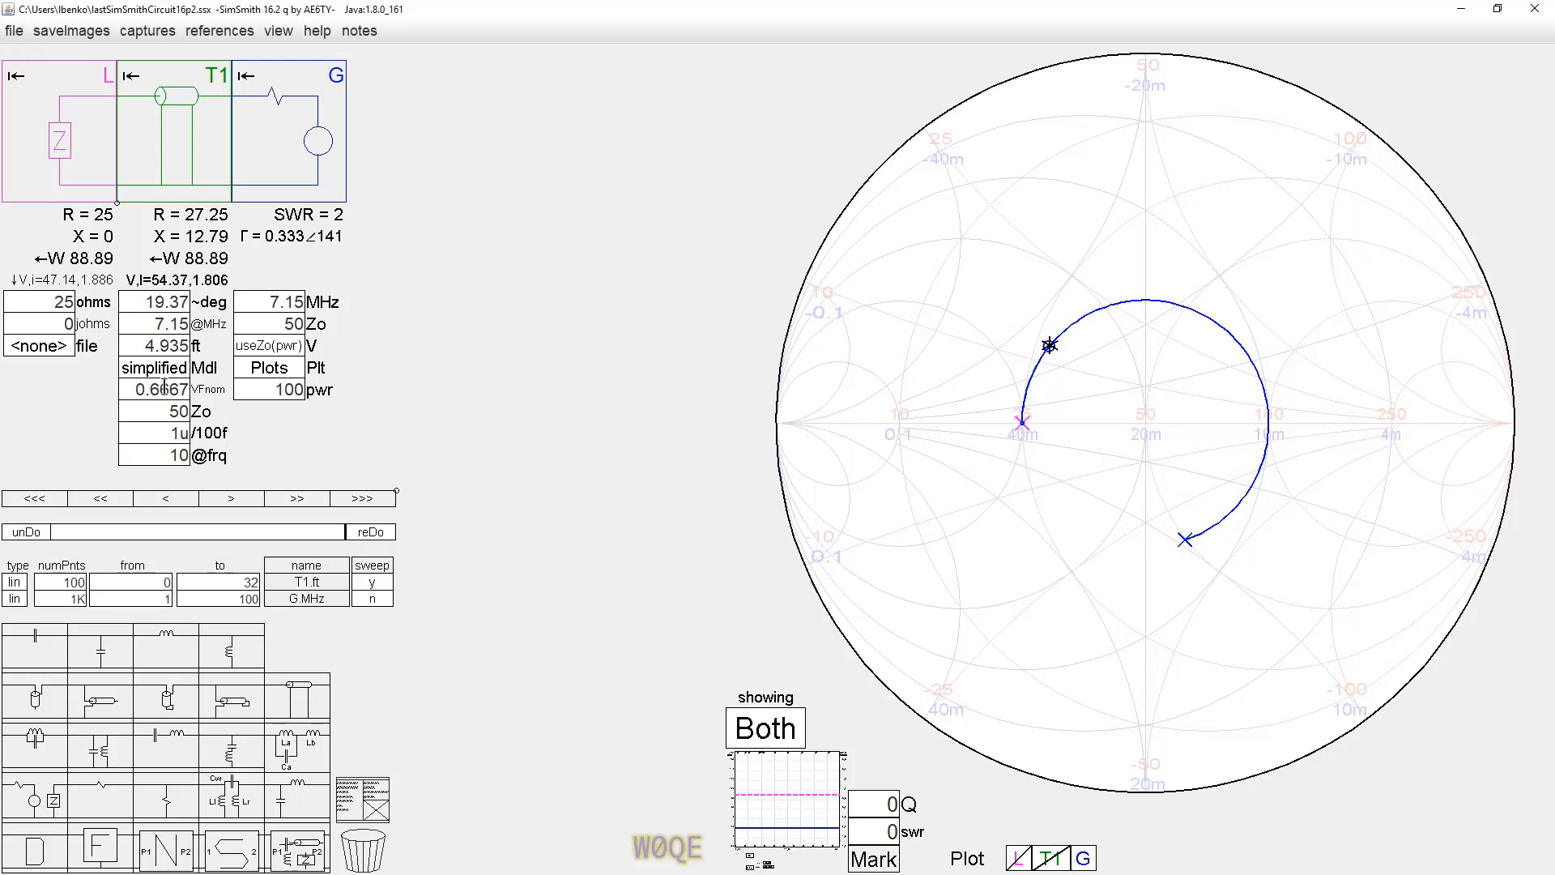
pyautogui.click(228, 582)
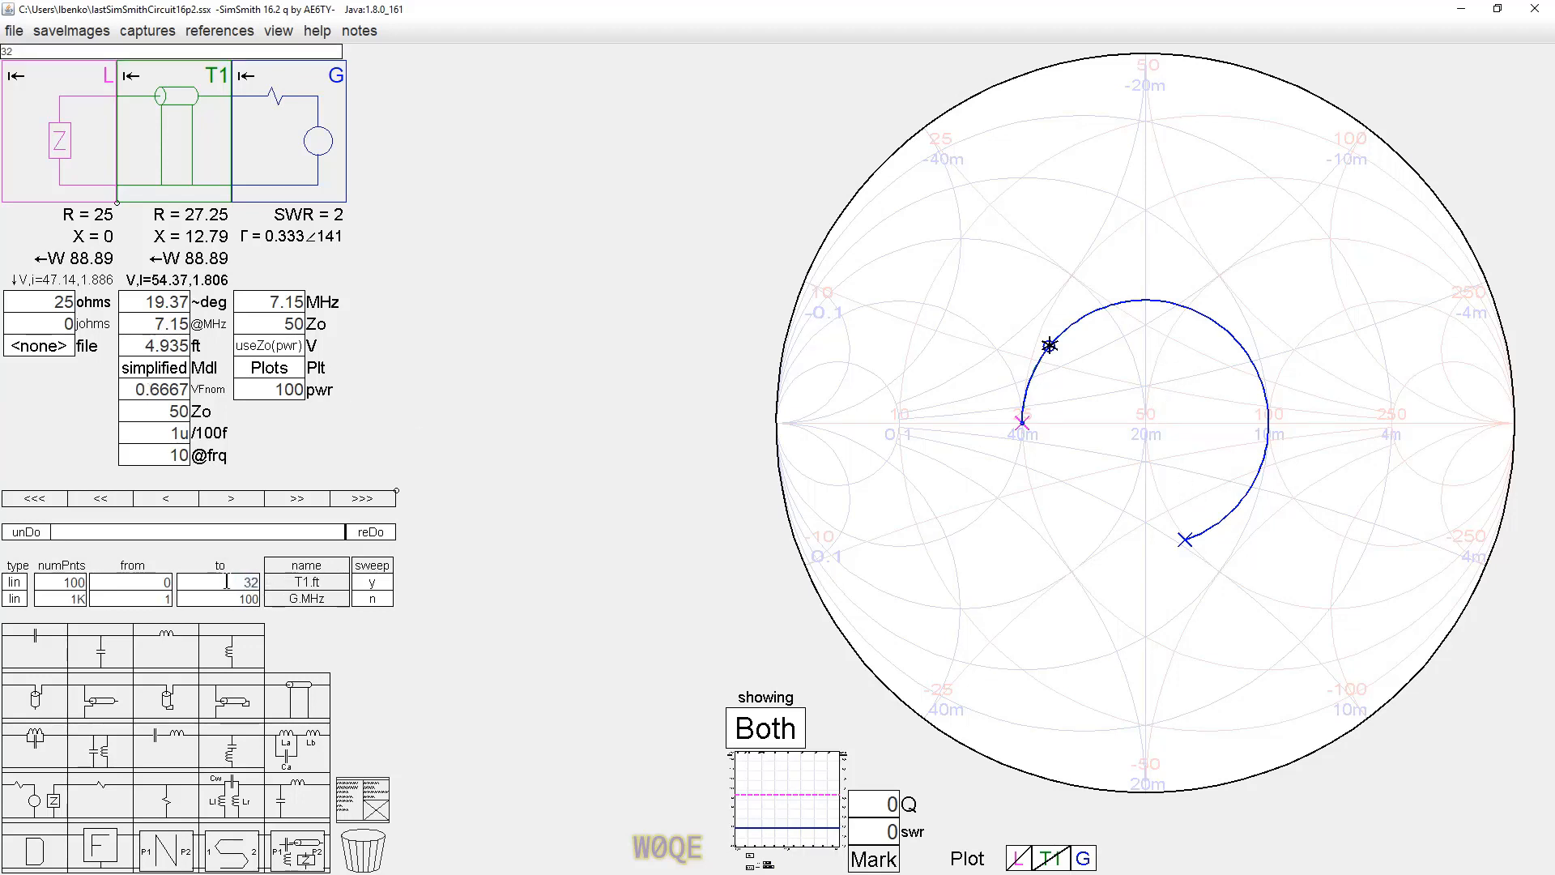
pyautogui.scroll(10, 228, 584)
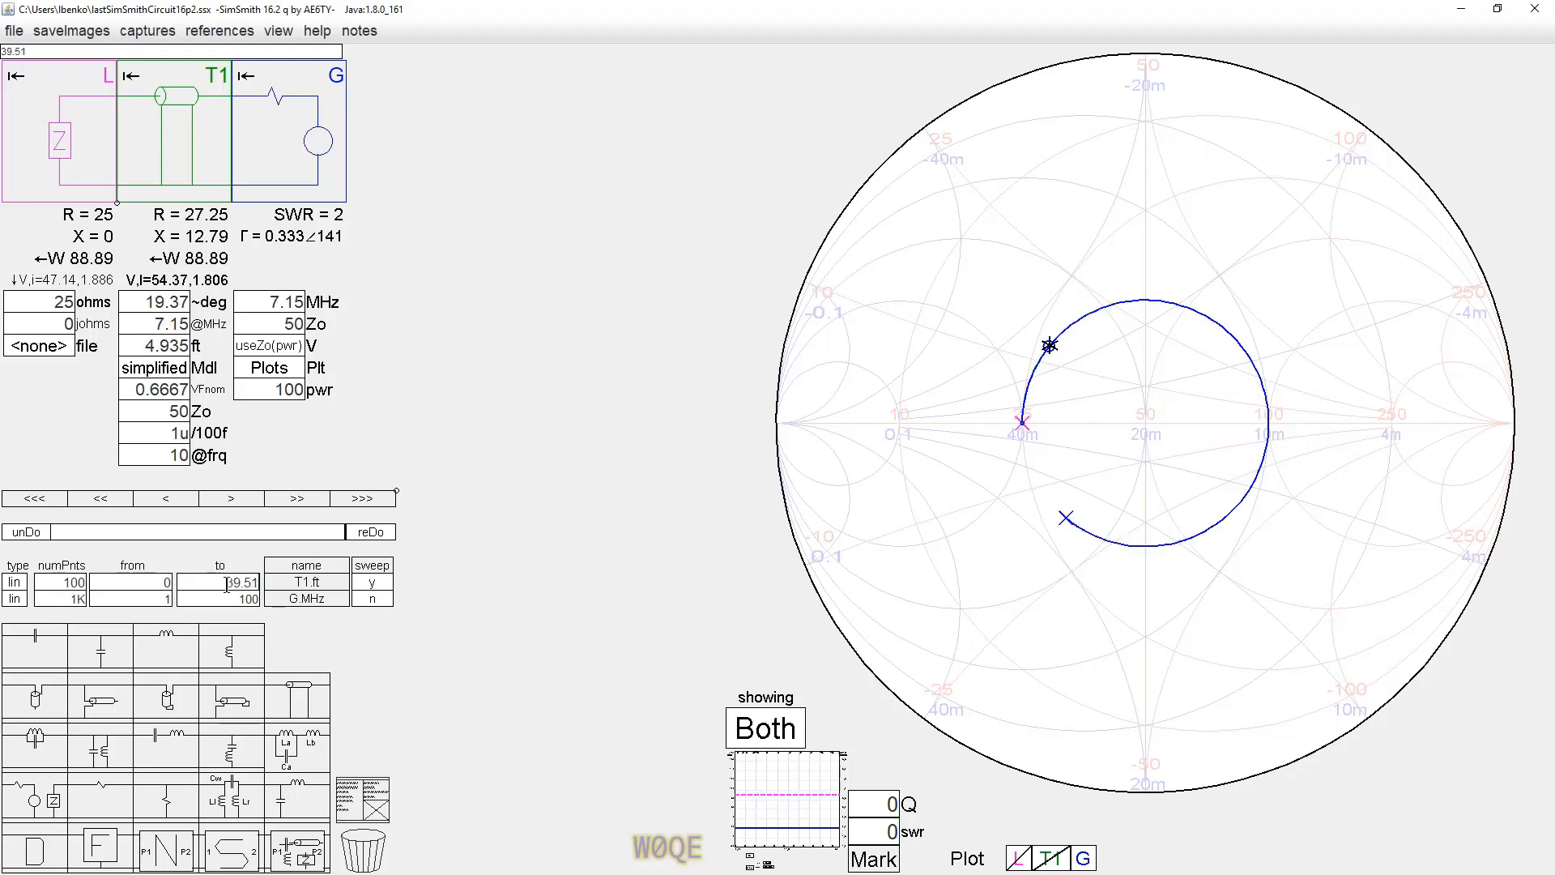
pyautogui.scroll(3, 229, 584)
pyautogui.scroll(1, 229, 584)
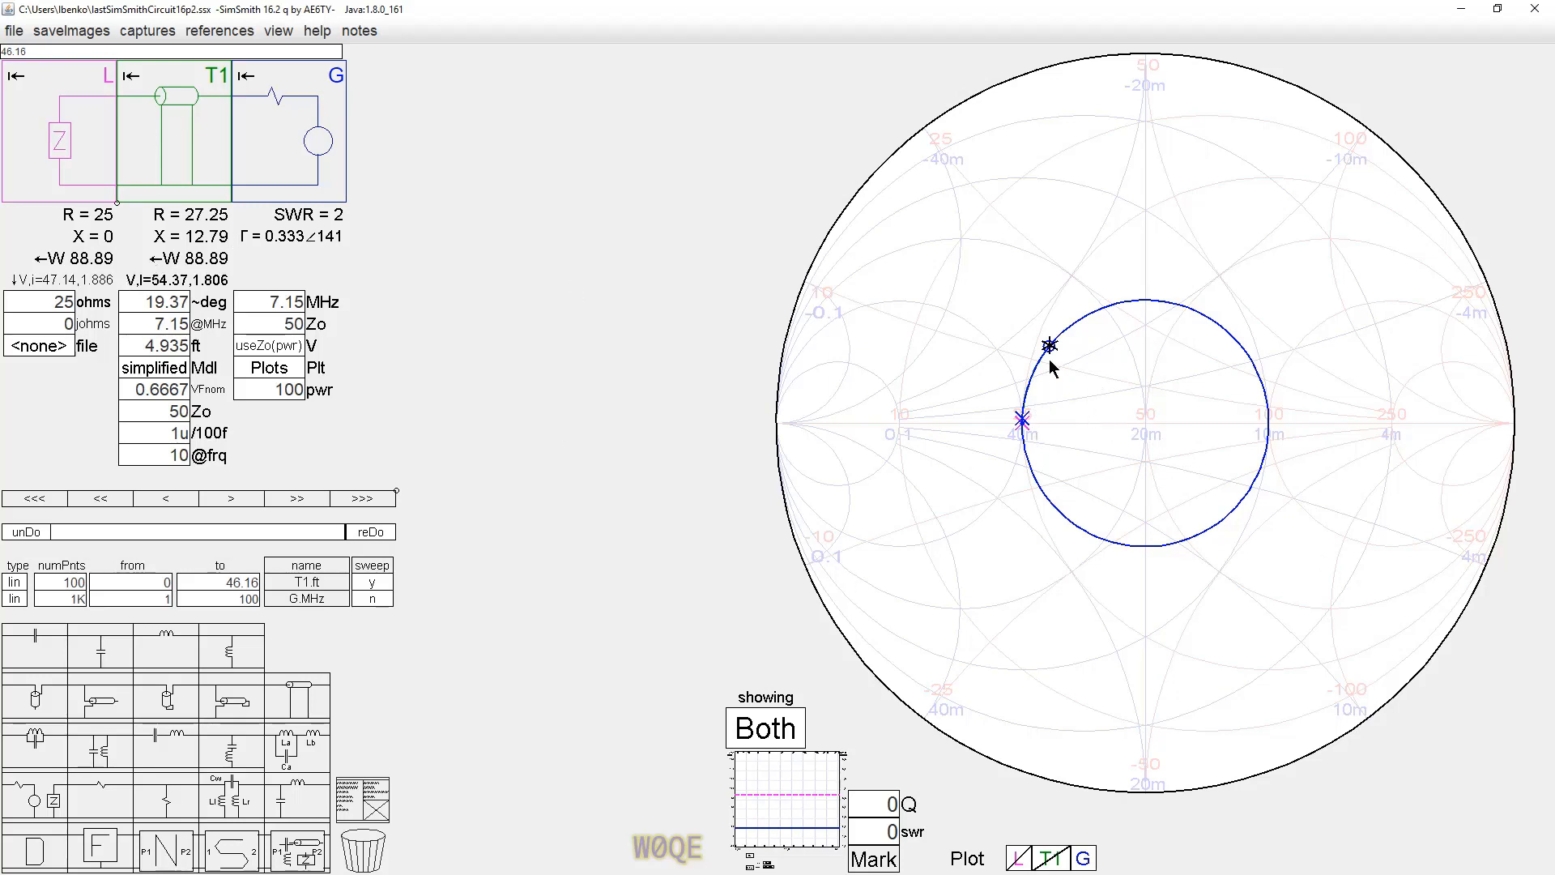
# Step: Raise the load resistance to 32.79 ohms to shrink the SWR circle
pyautogui.click(36, 303)
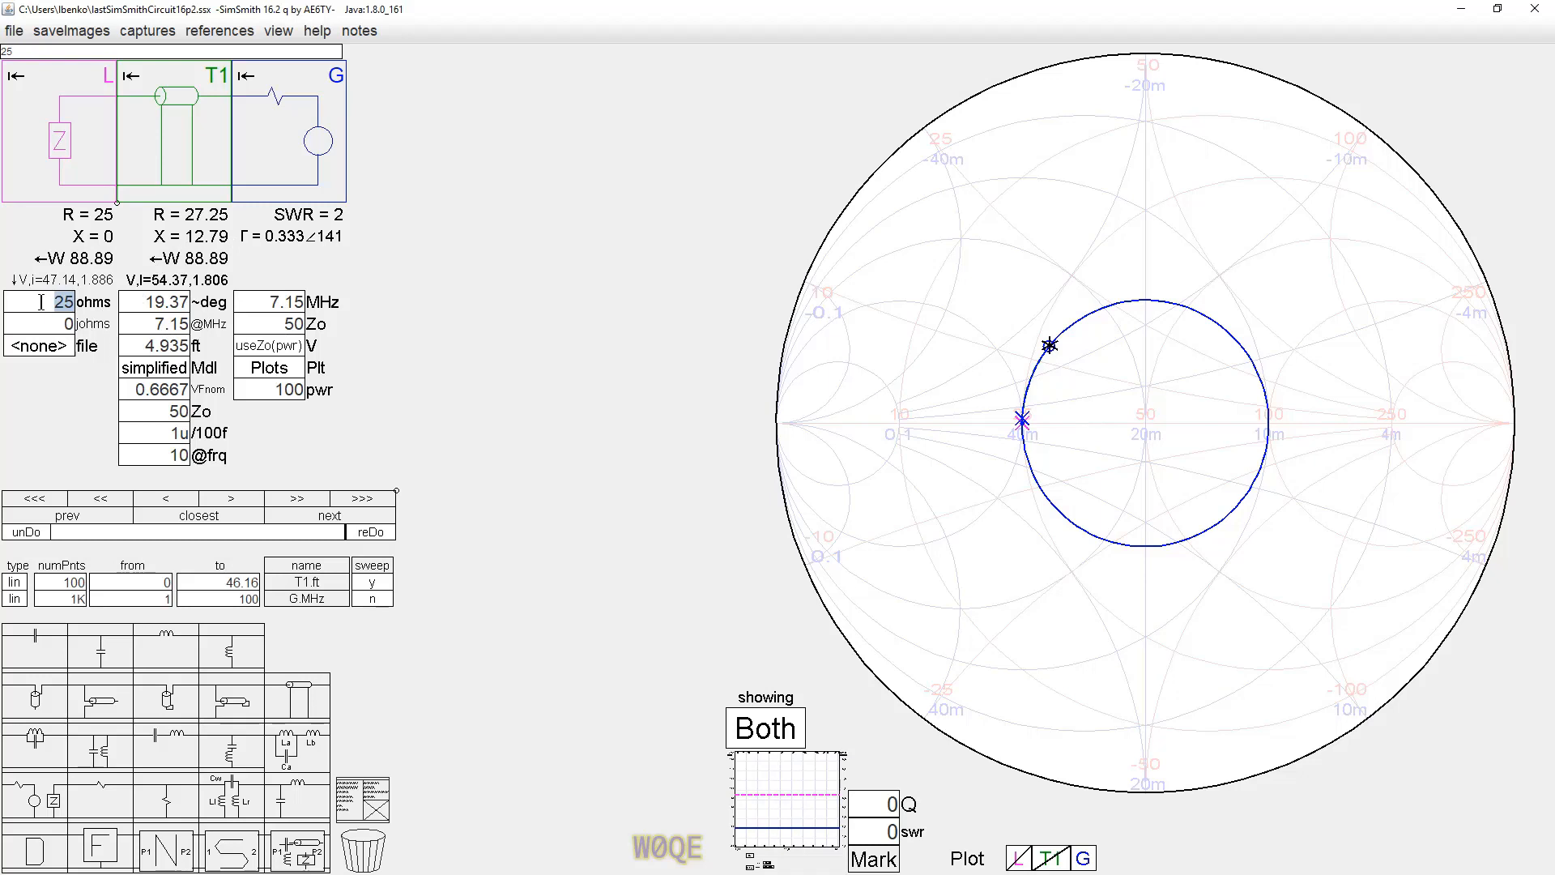
pyautogui.scroll(5, 43, 302)
pyautogui.scroll(8, 44, 303)
pyautogui.scroll(5, 44, 302)
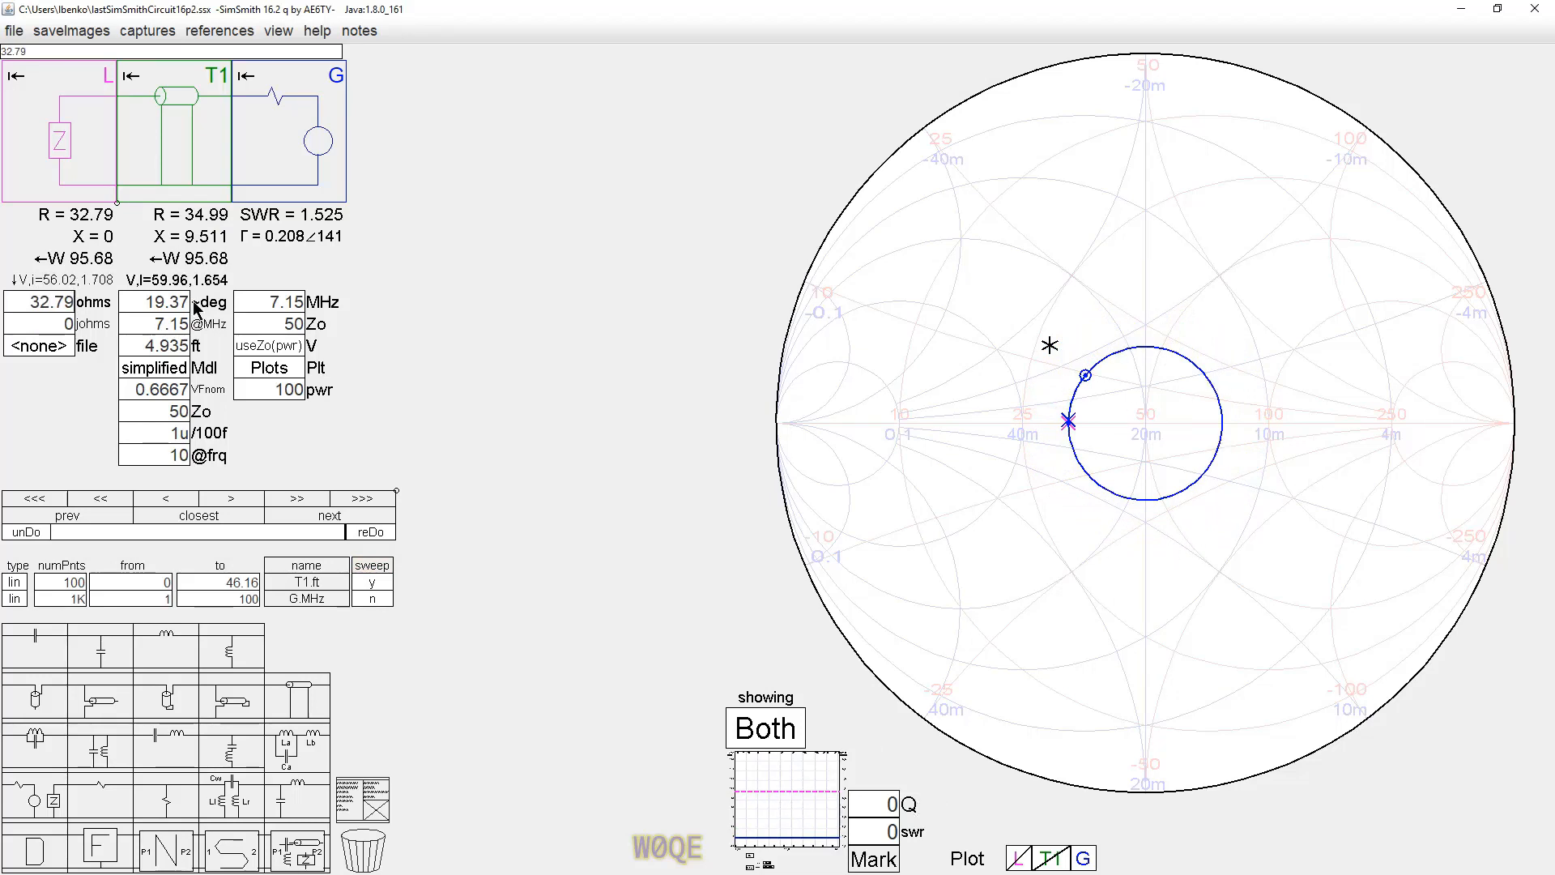
# Step: Lower the load resistance gradually back to 25 ohms
pyautogui.scroll(-1, 45, 302)
pyautogui.scroll(-4, 44, 302)
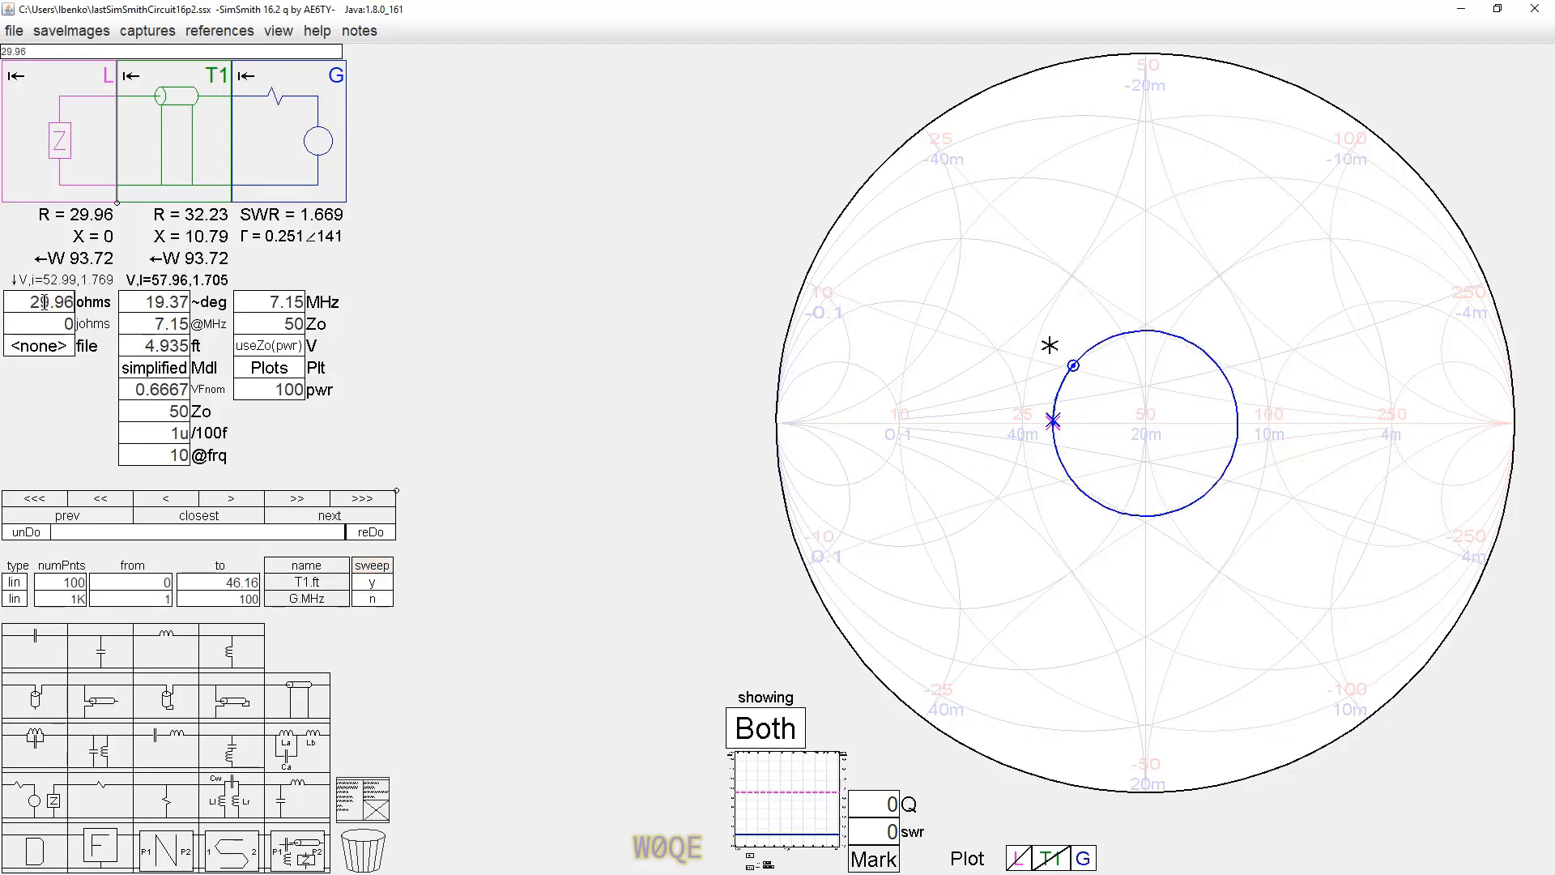
pyautogui.scroll(-5, 45, 302)
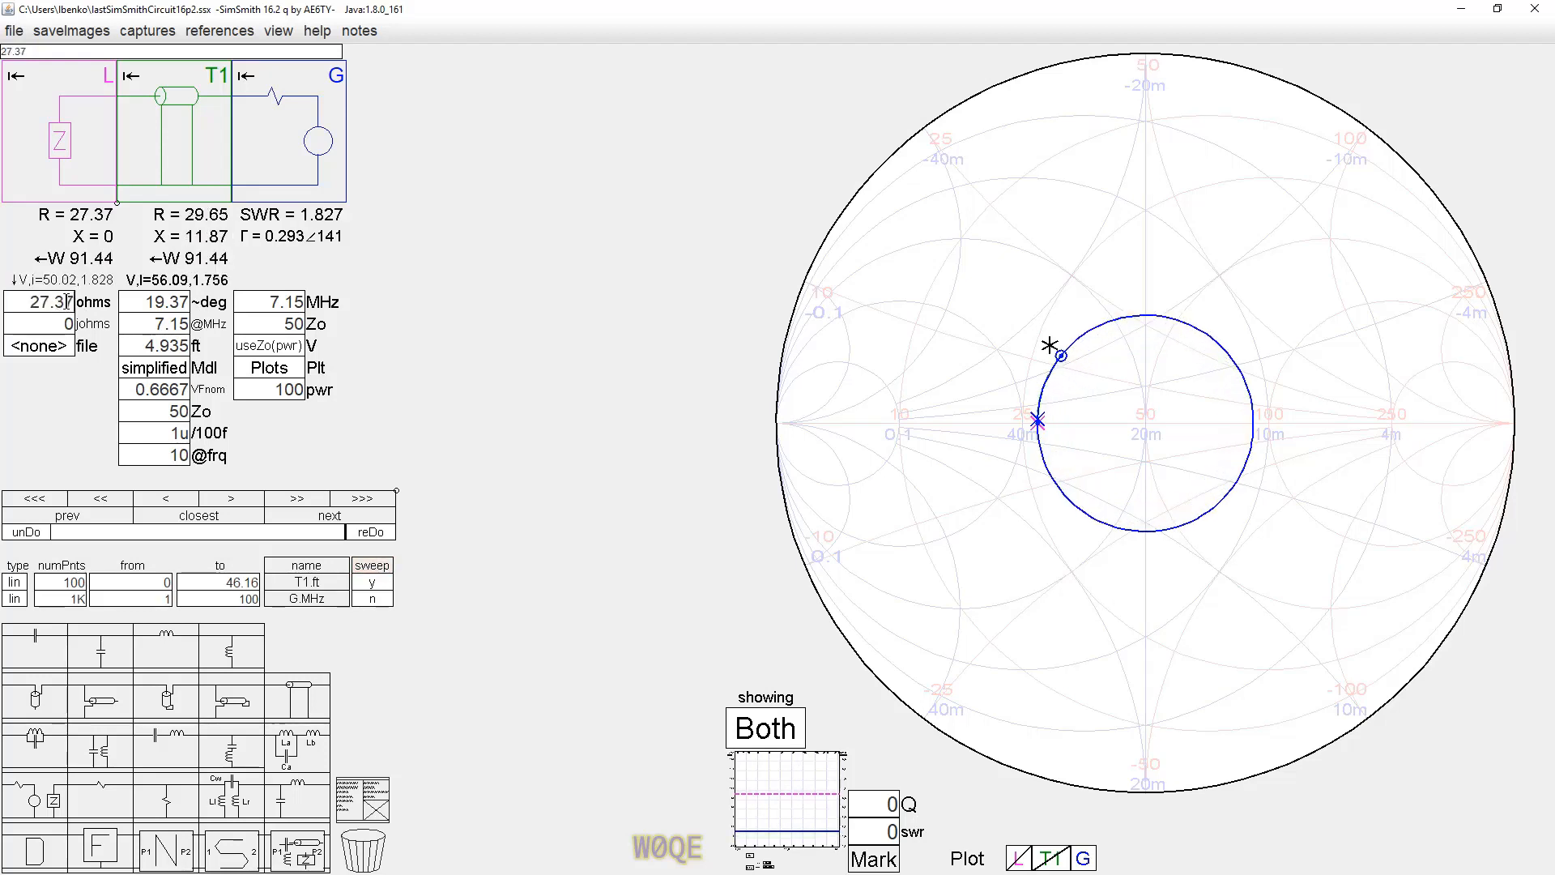
pyautogui.scroll(-5, 59, 302)
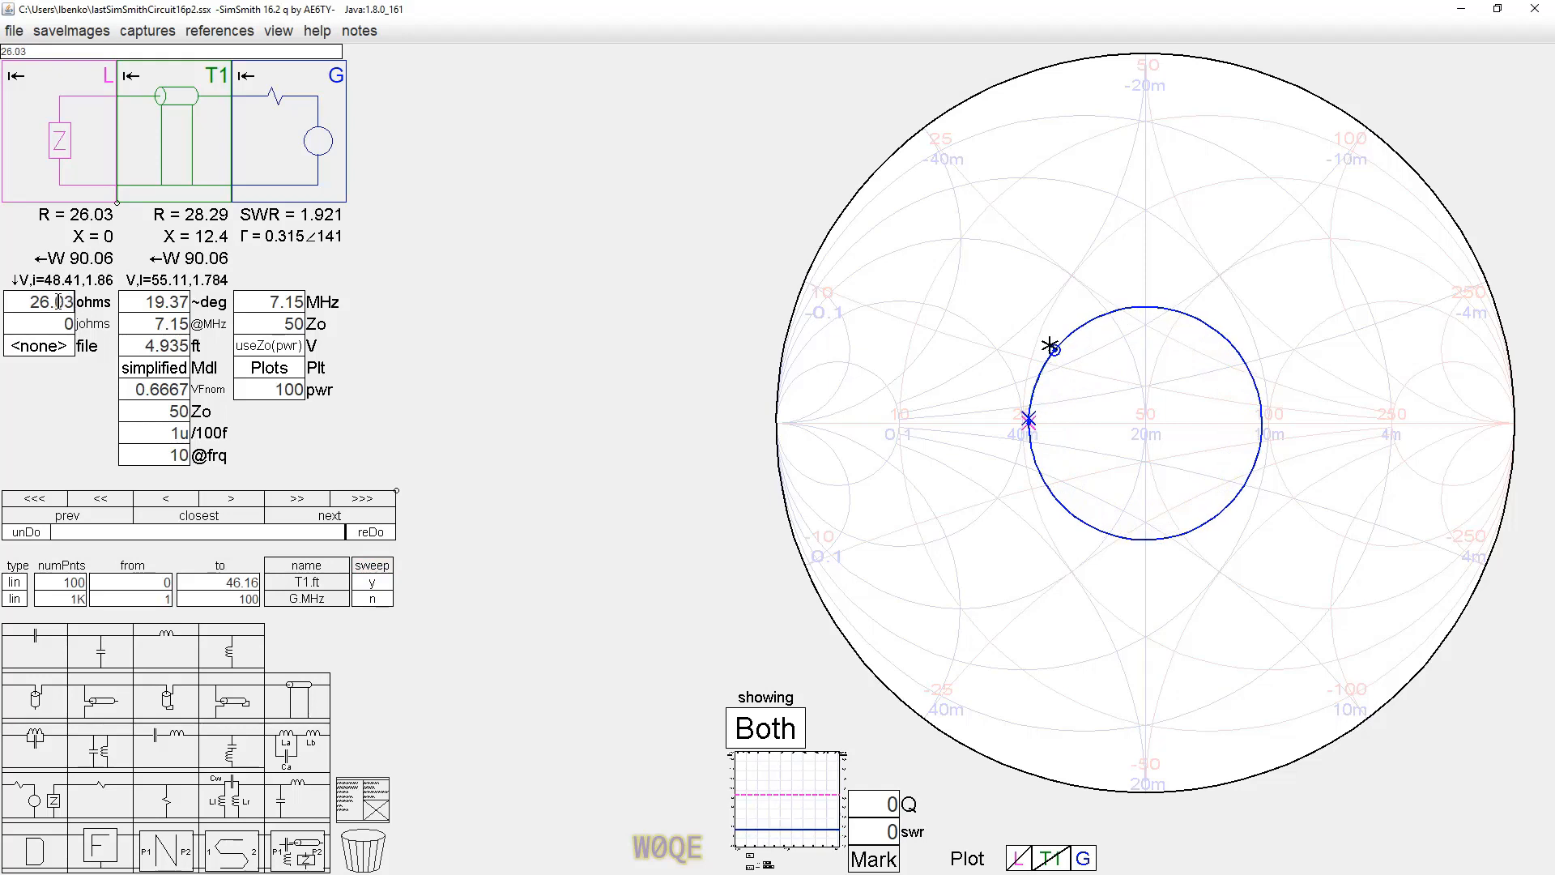
pyautogui.scroll(-1, 58, 302)
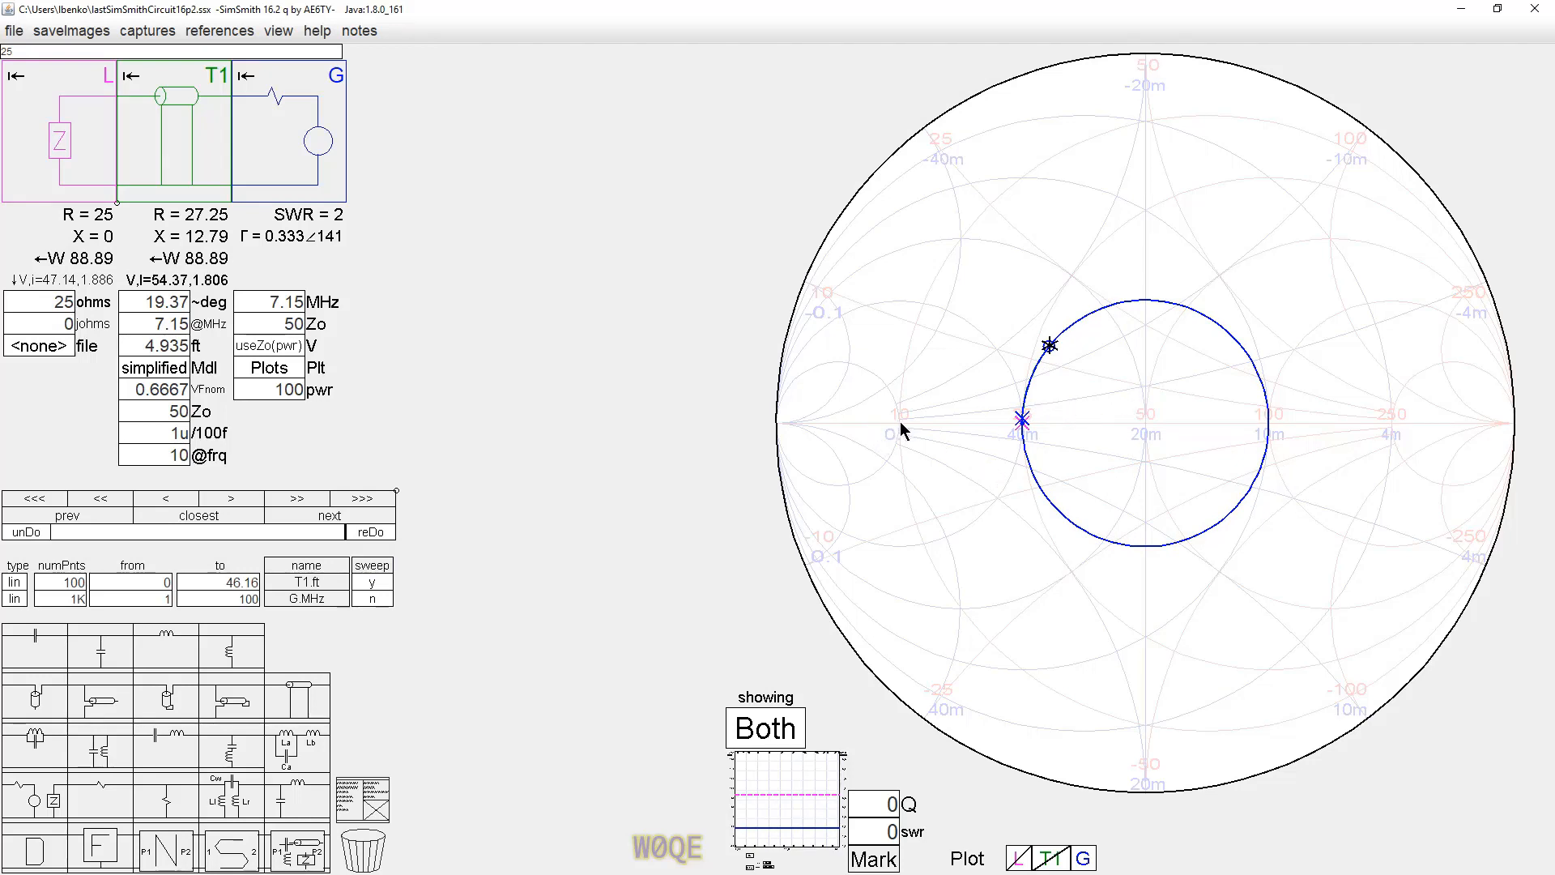
# Step: Mark a target point on the Smith chart, and raise inductor L1 to 404.2 nH and capacitor C1 to 690 pF
pyautogui.click(925, 304)
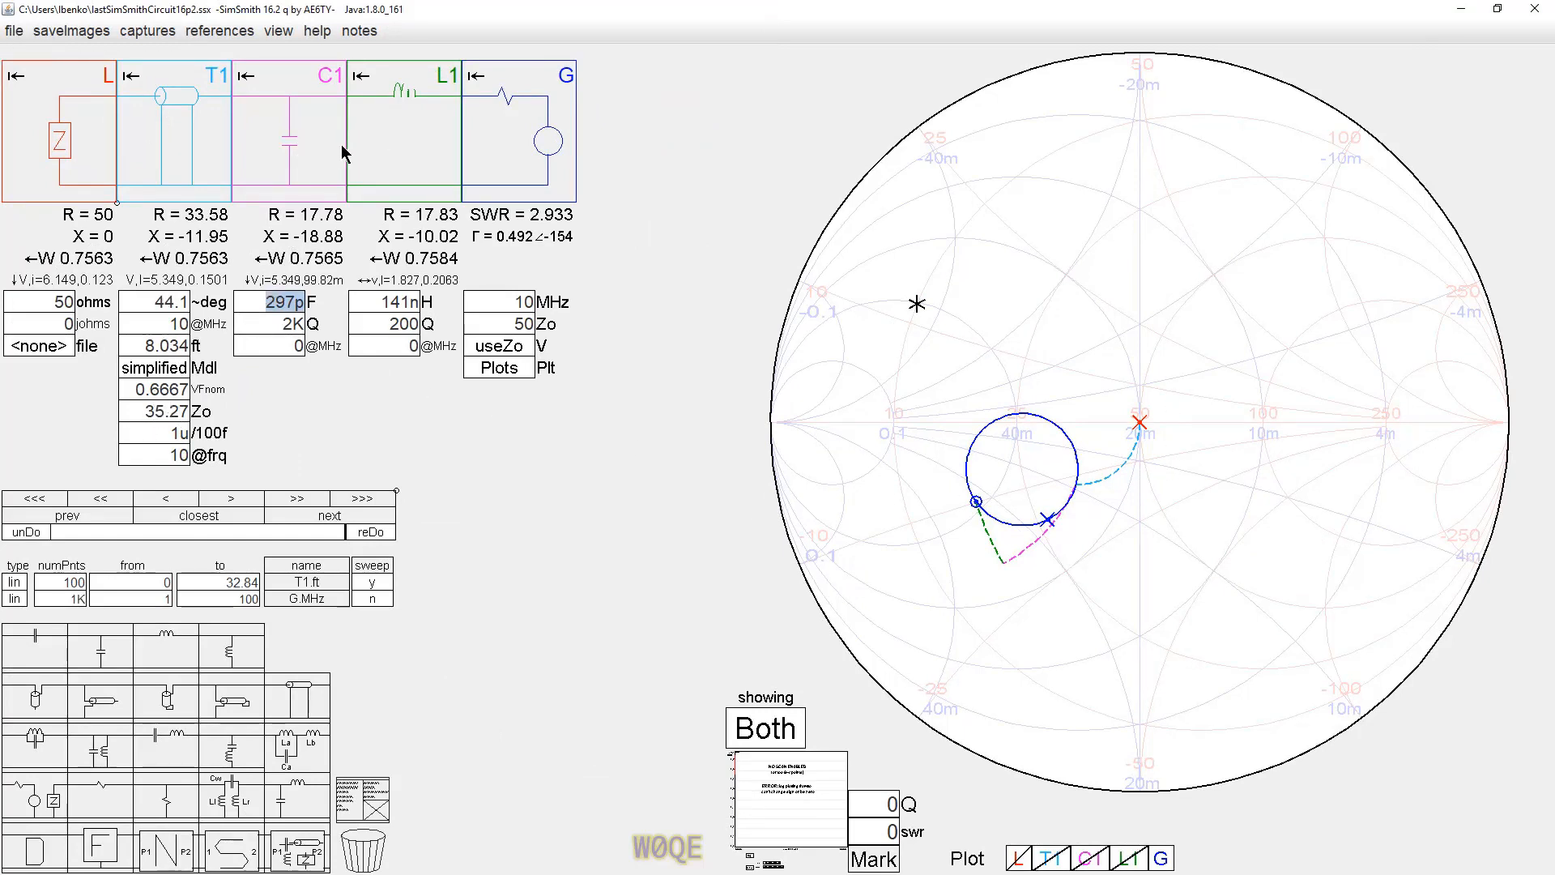
pyautogui.click(394, 302)
pyautogui.moveTo(394, 306); pyautogui.dragTo(299, 306)
pyautogui.click(292, 305)
pyautogui.scroll(18, 290, 304)
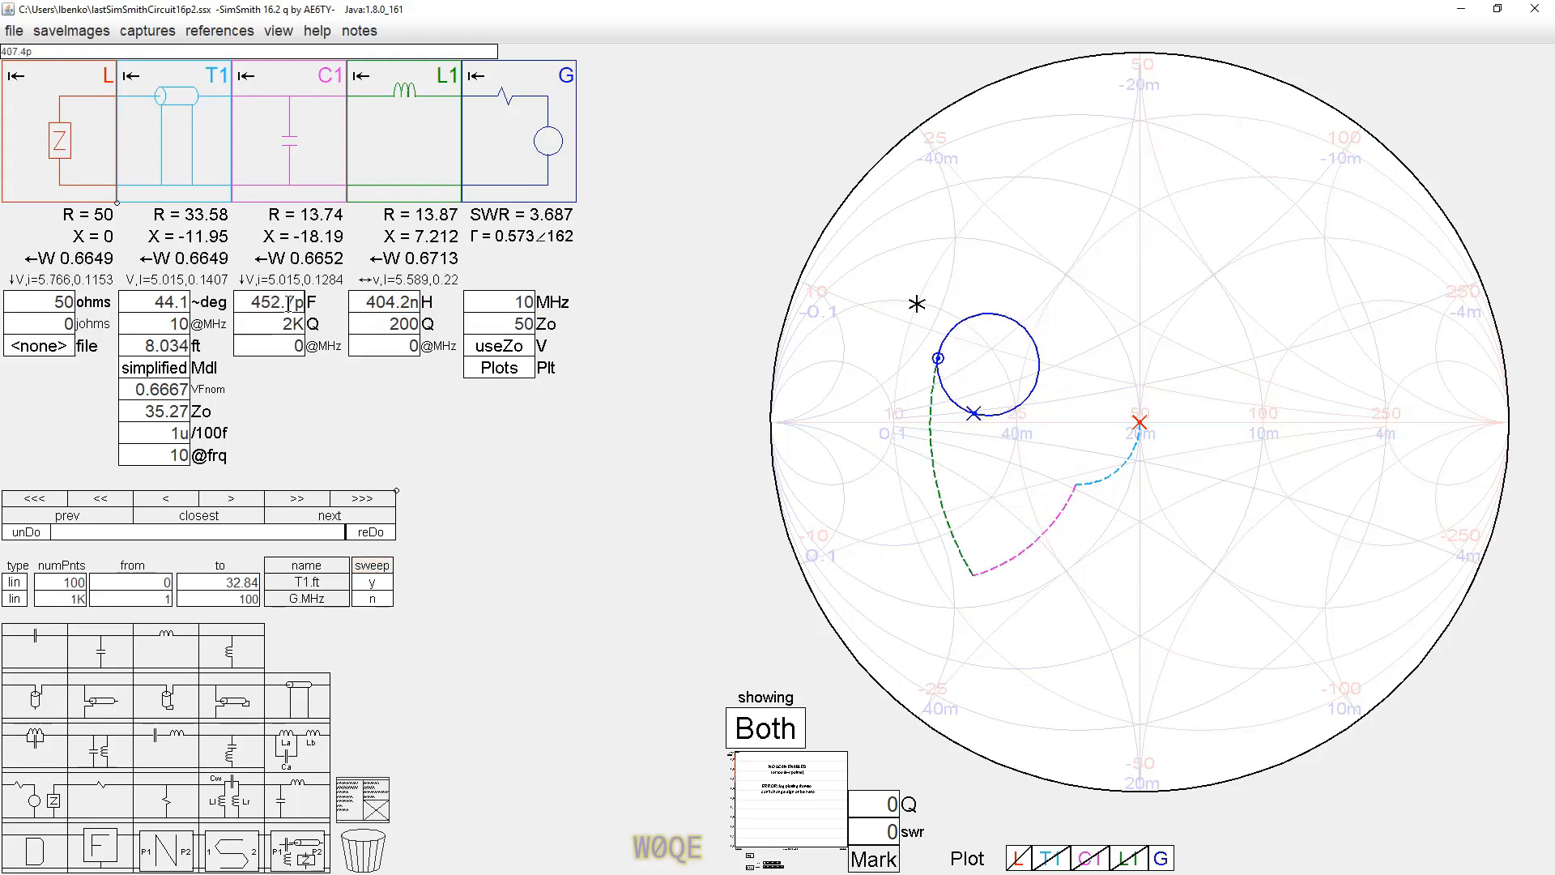
pyautogui.scroll(-2, 290, 305)
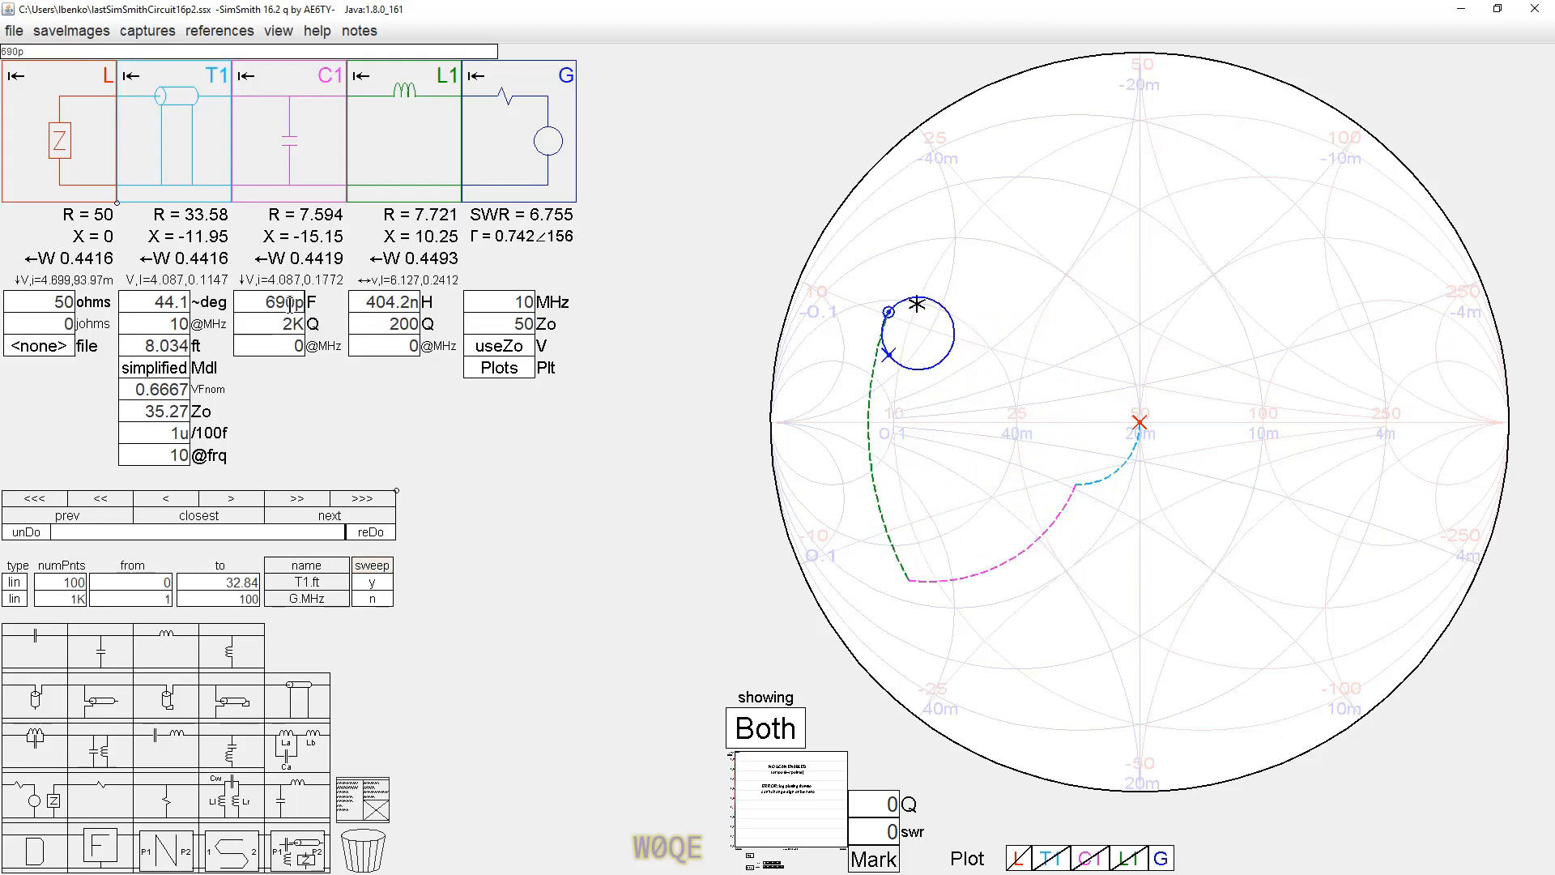
# Step: Tune capacitor C1 to 732.9 pF and inductor L1 to 442.5 nH to centre the circle on the target mark
pyautogui.click(389, 300)
pyautogui.scroll(3, 389, 300)
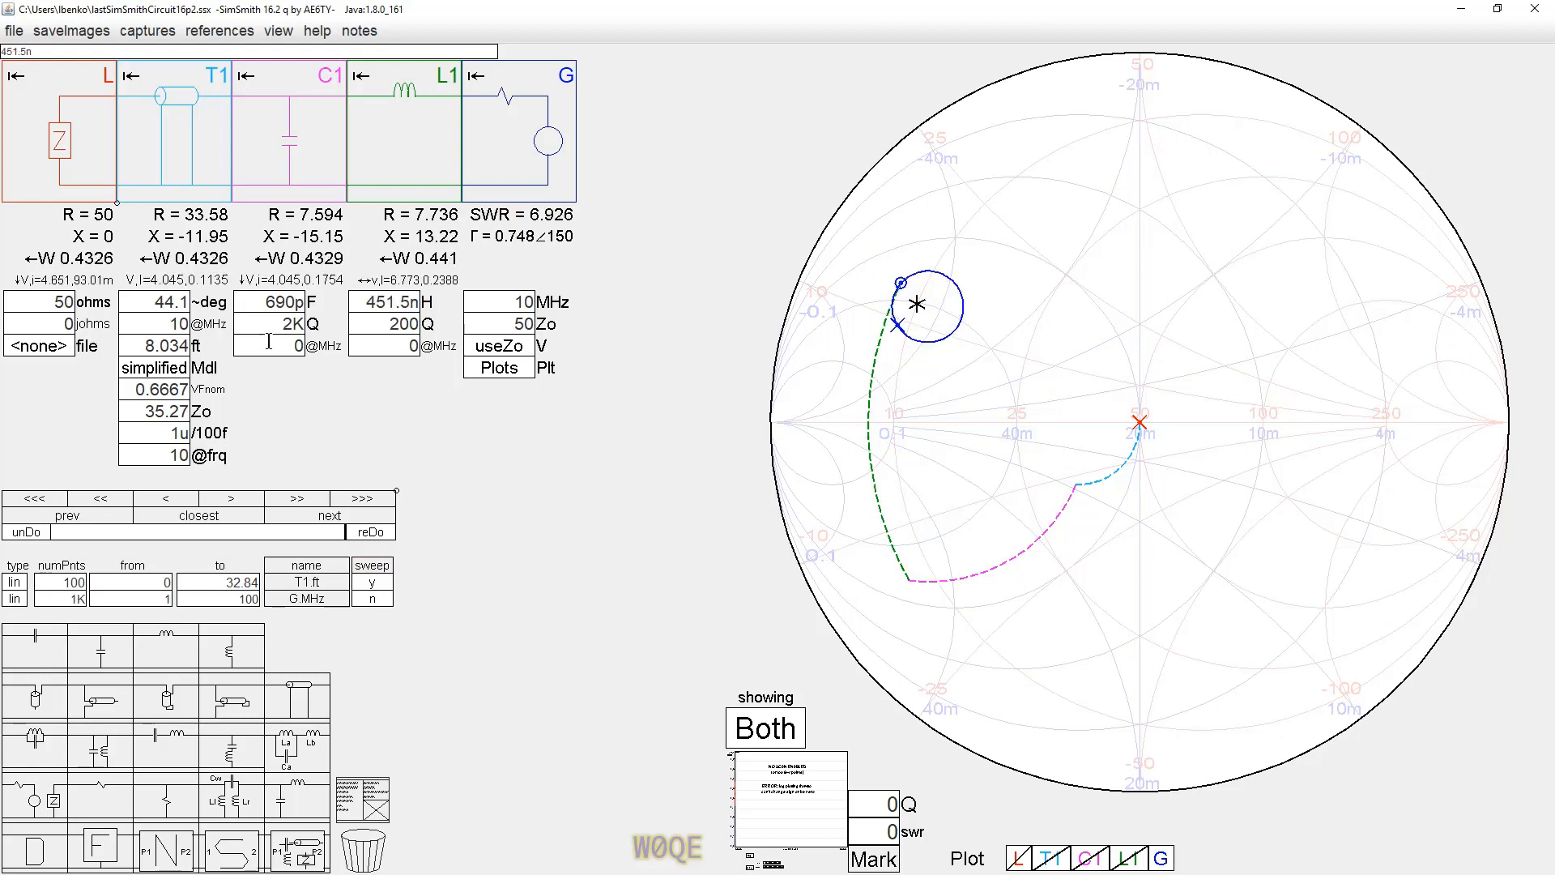
pyautogui.scroll(3, 270, 301)
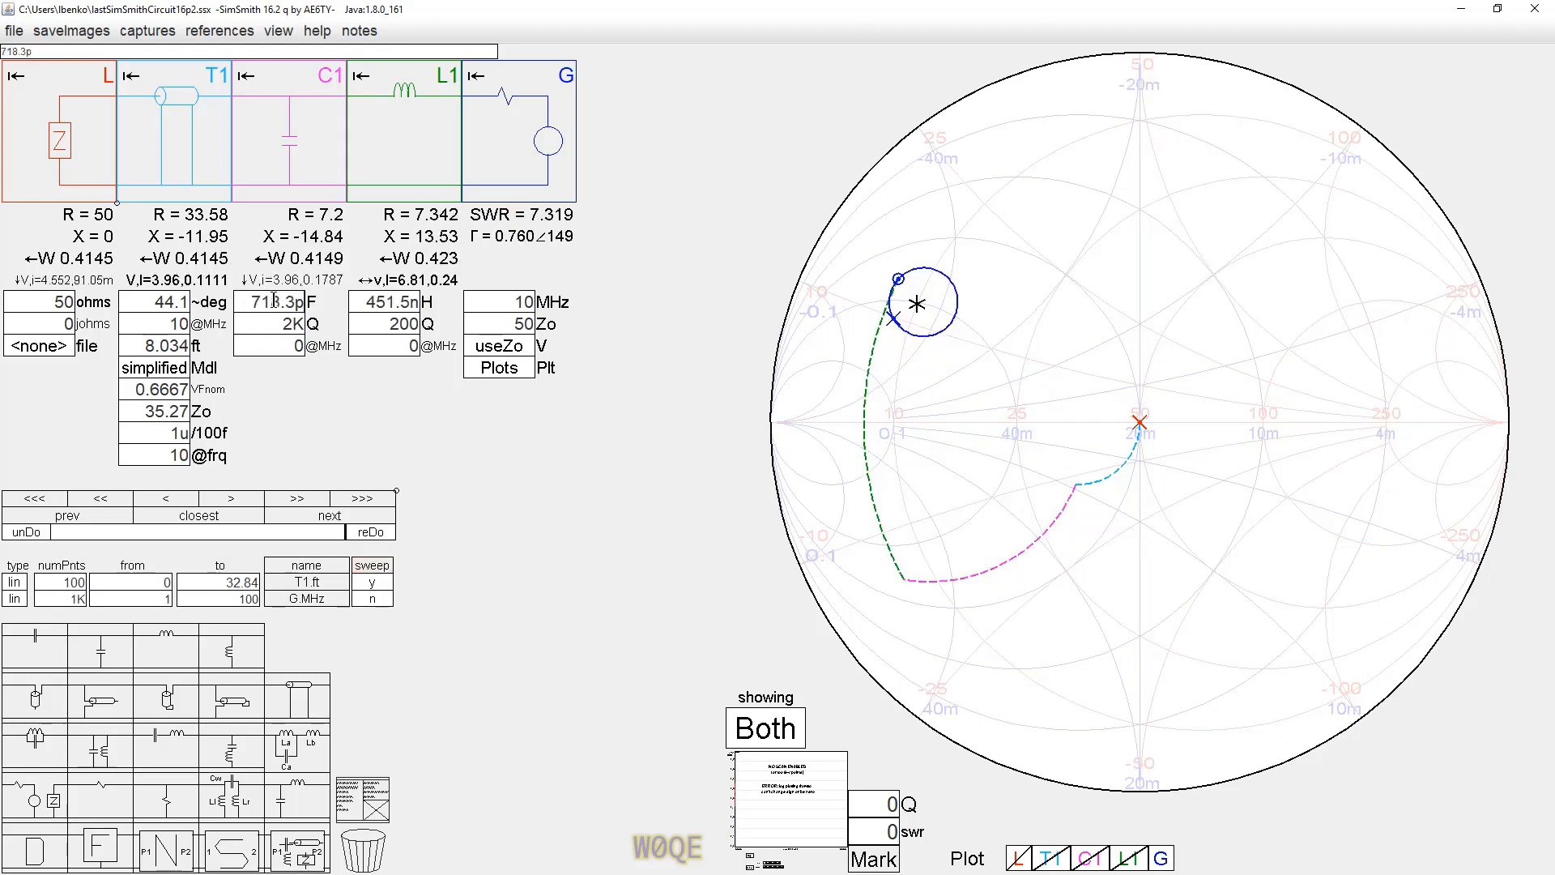
pyautogui.scroll(-3, 389, 301)
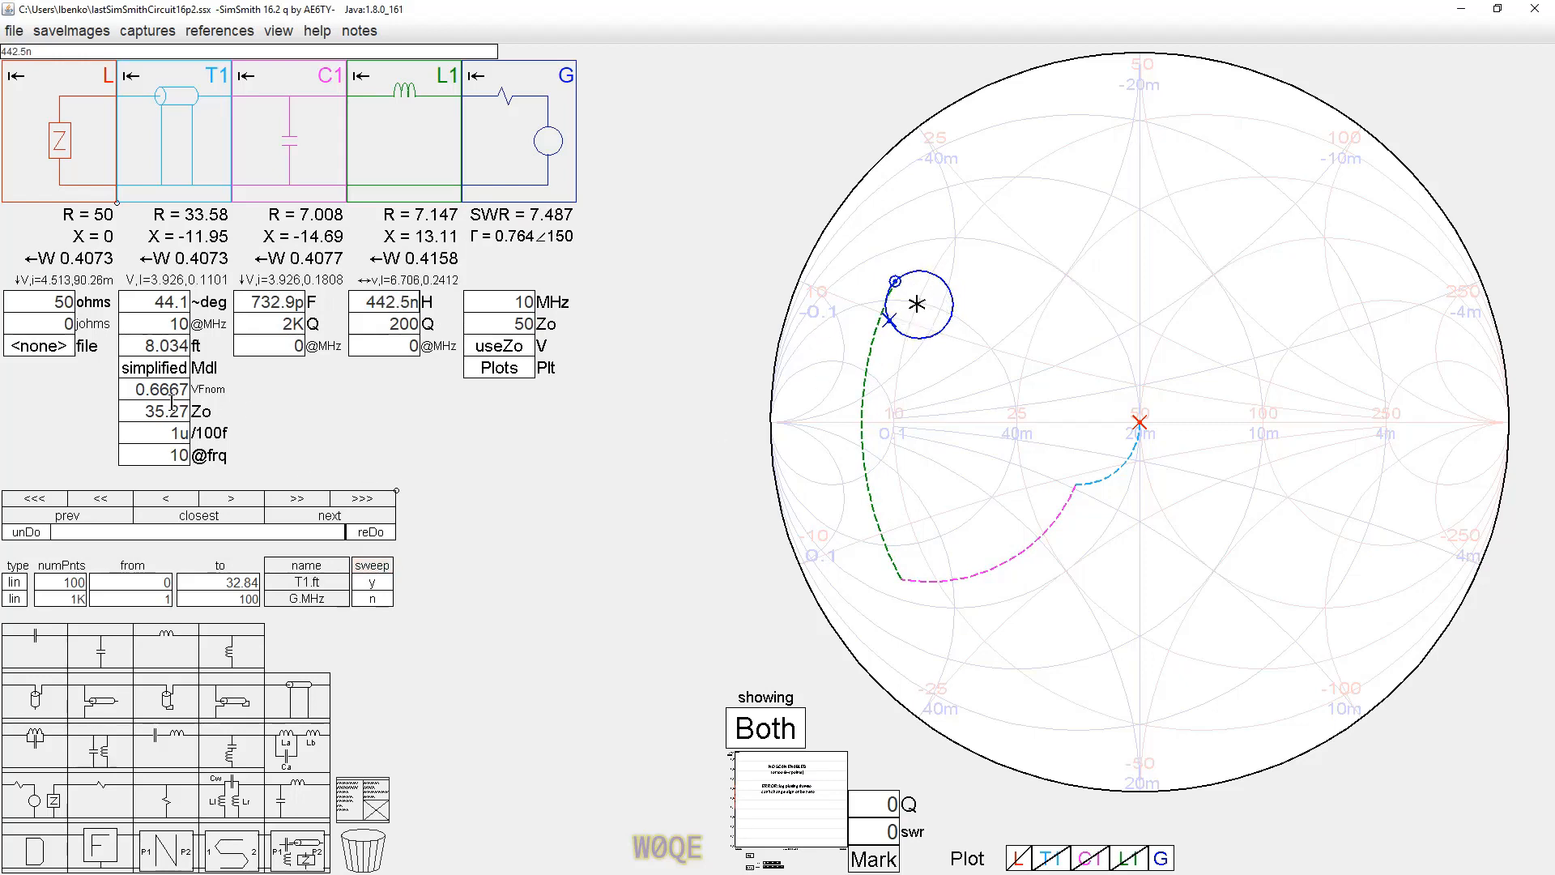
# Step: Lower T1's Zo to 31.74 ohms, and recentre the enlarged circle on the mark with C1 at 770.6 pF and L1 at 423 nH
pyautogui.scroll(-1, 175, 413)
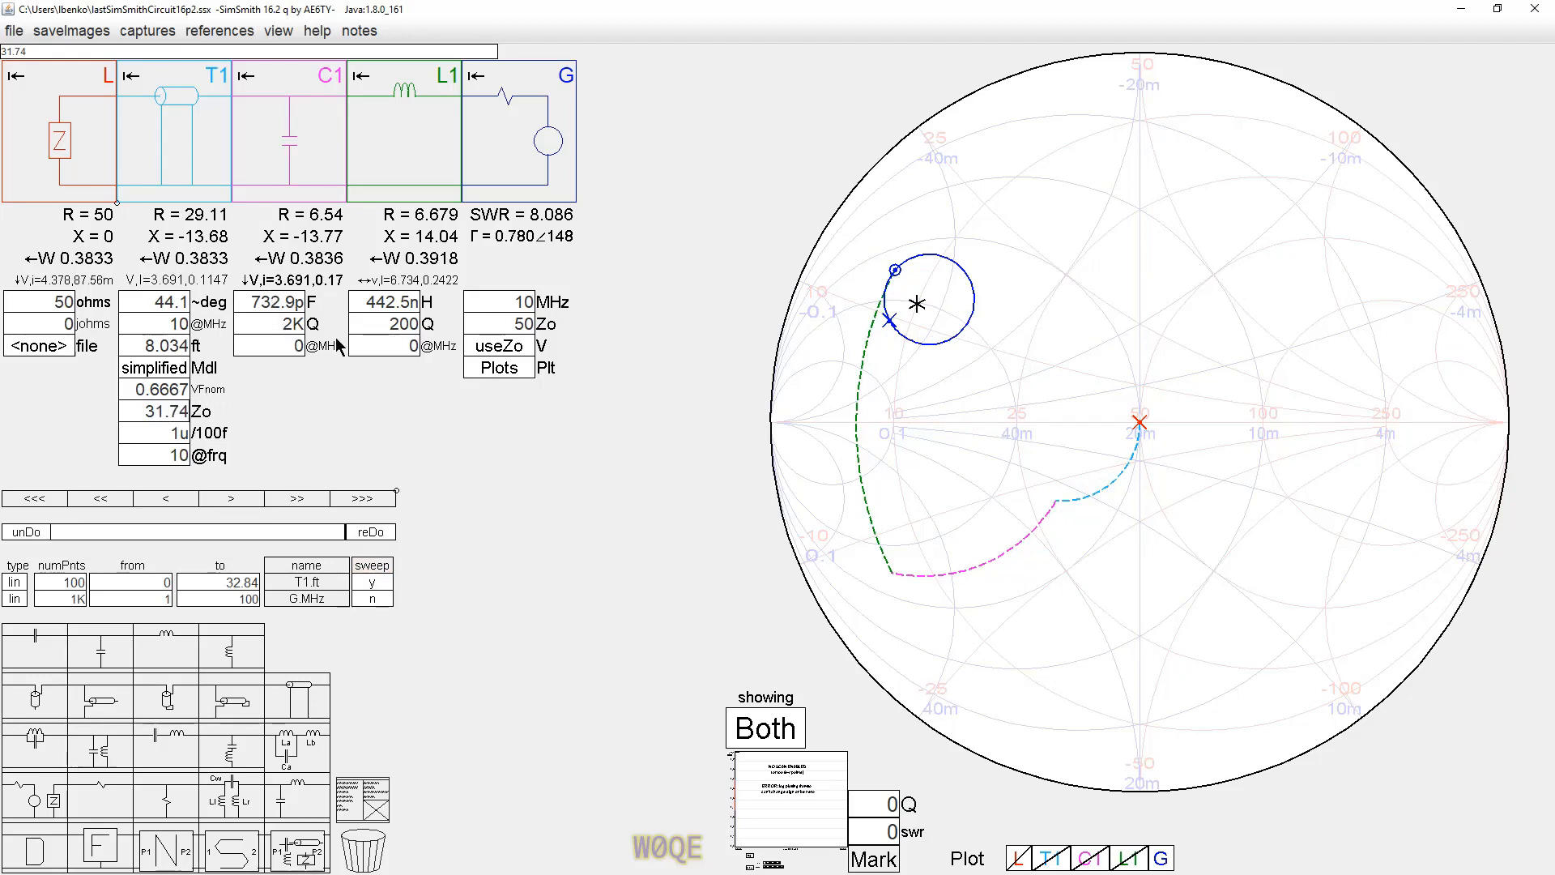
pyautogui.click(264, 308)
pyautogui.scroll(-1, 268, 305)
pyautogui.scroll(1, 268, 306)
pyautogui.click(389, 302)
pyautogui.scroll(-3, 388, 301)
pyautogui.click(260, 306)
pyautogui.scroll(-1, 272, 301)
pyautogui.scroll(3, 274, 300)
pyautogui.scroll(2, 275, 301)
pyautogui.click(364, 300)
pyautogui.scroll(-1, 364, 299)
pyautogui.scroll(-1, 364, 300)
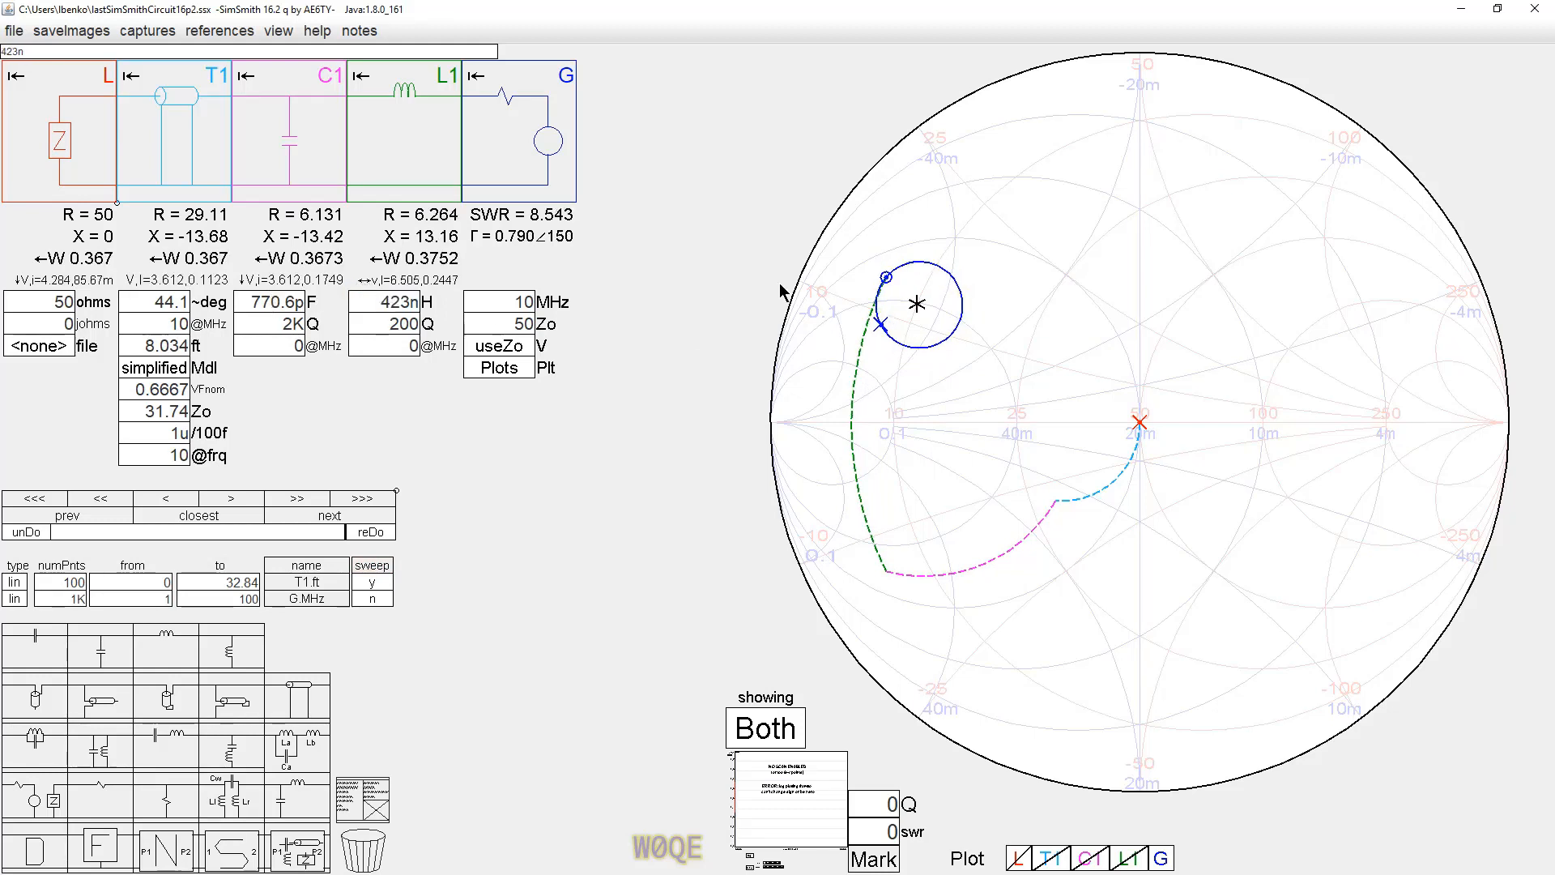
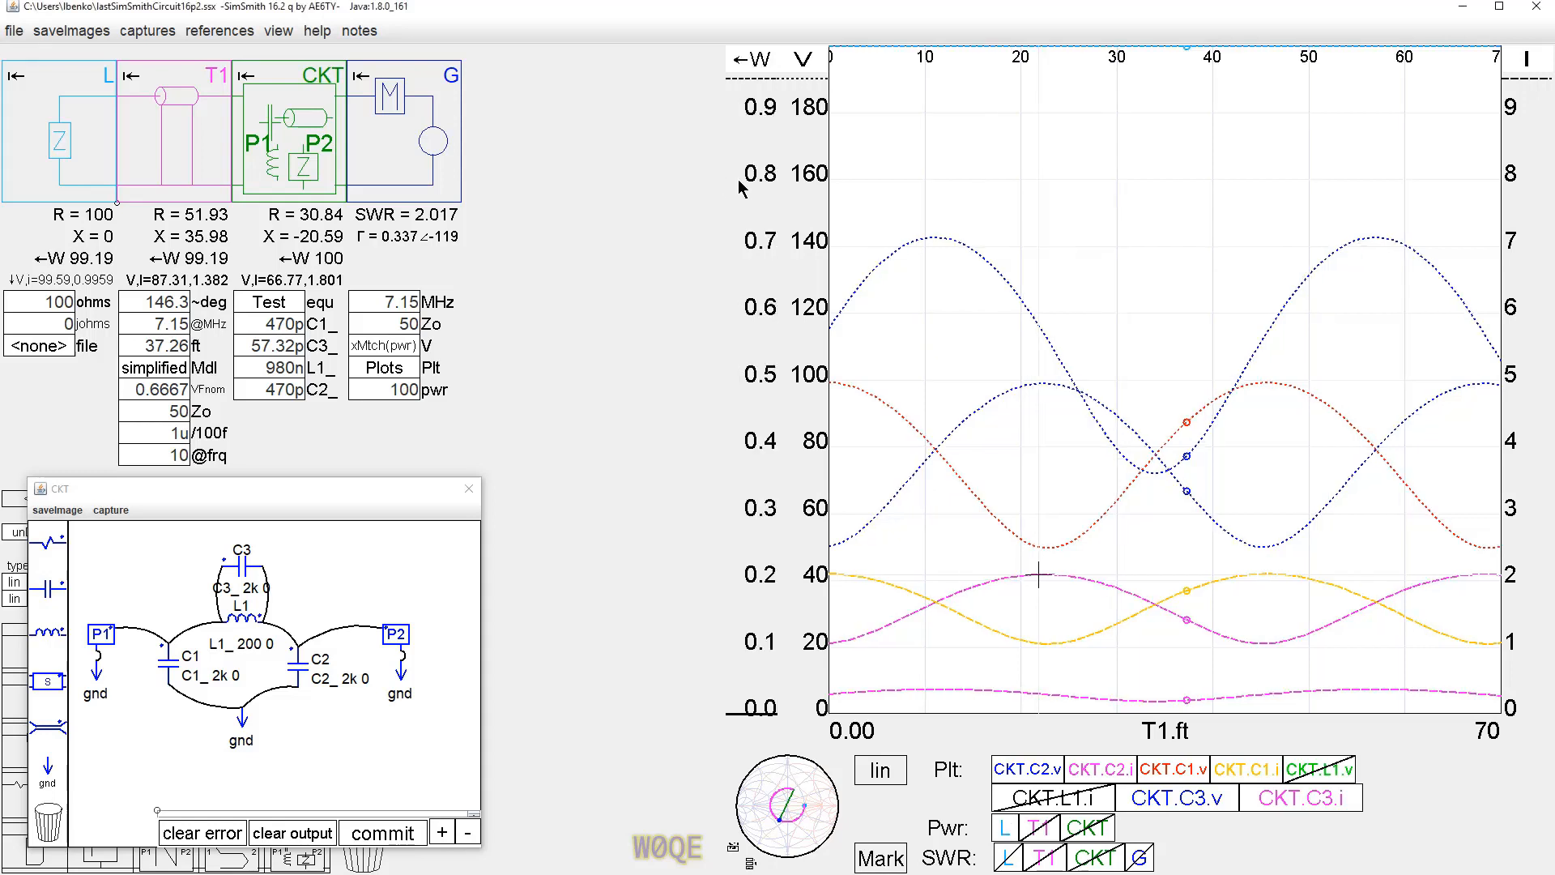
# Step: Rescale the power axis of the T1.ft plot to run from 0 to 180 W
pyautogui.scroll(1, 761, 115)
pyautogui.scroll(6, 761, 122)
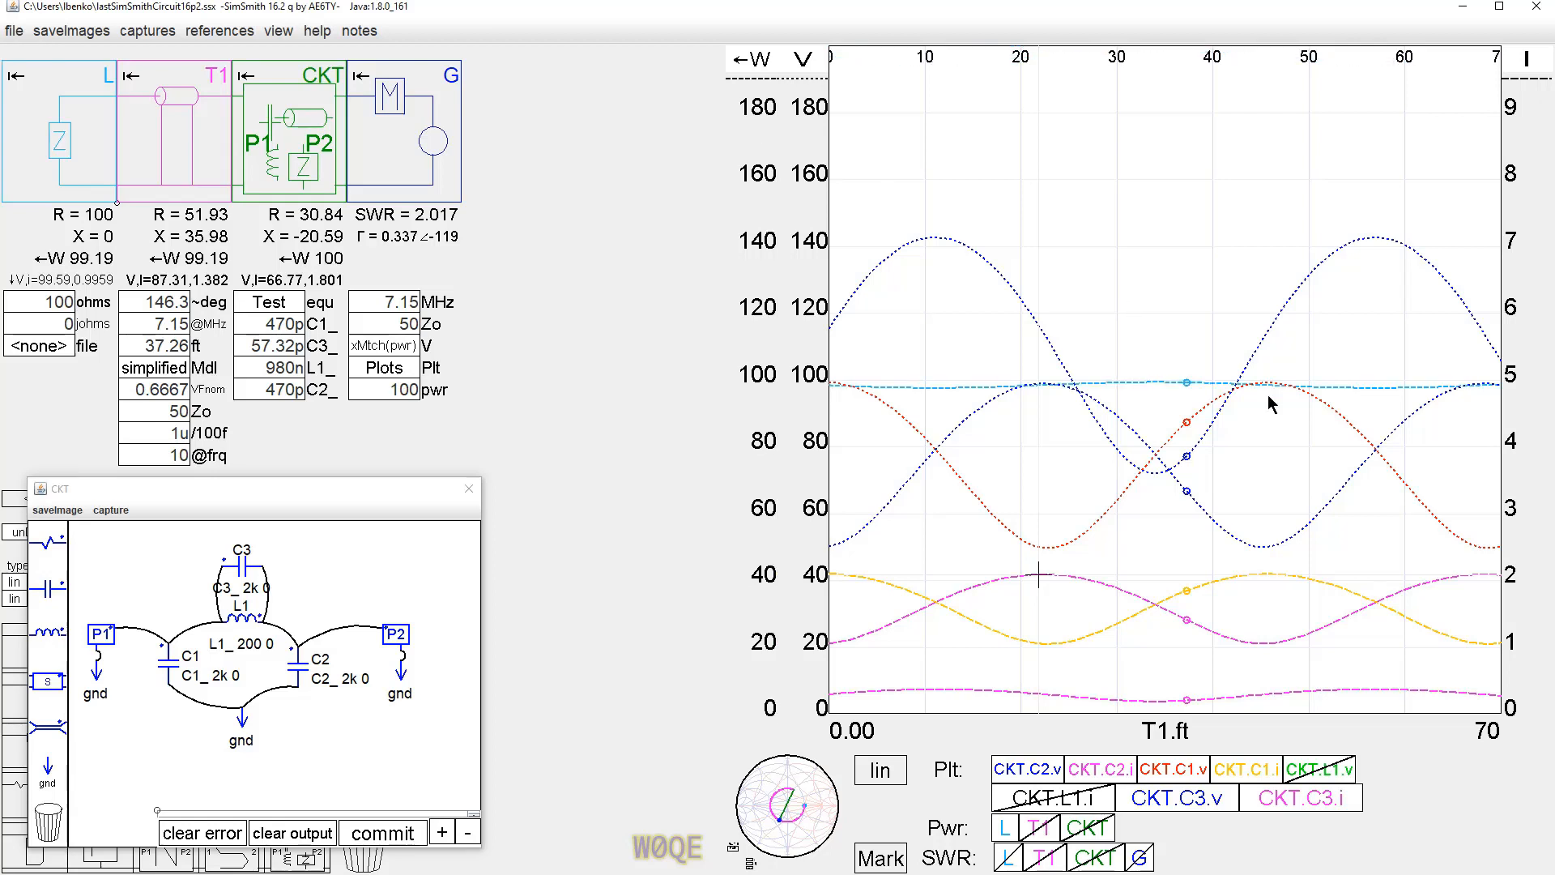
# Step: Plot the generator's SWR, rescale the SWR axis to range from 1.0 to 2.8, and hide the curve again
pyautogui.click(1139, 858)
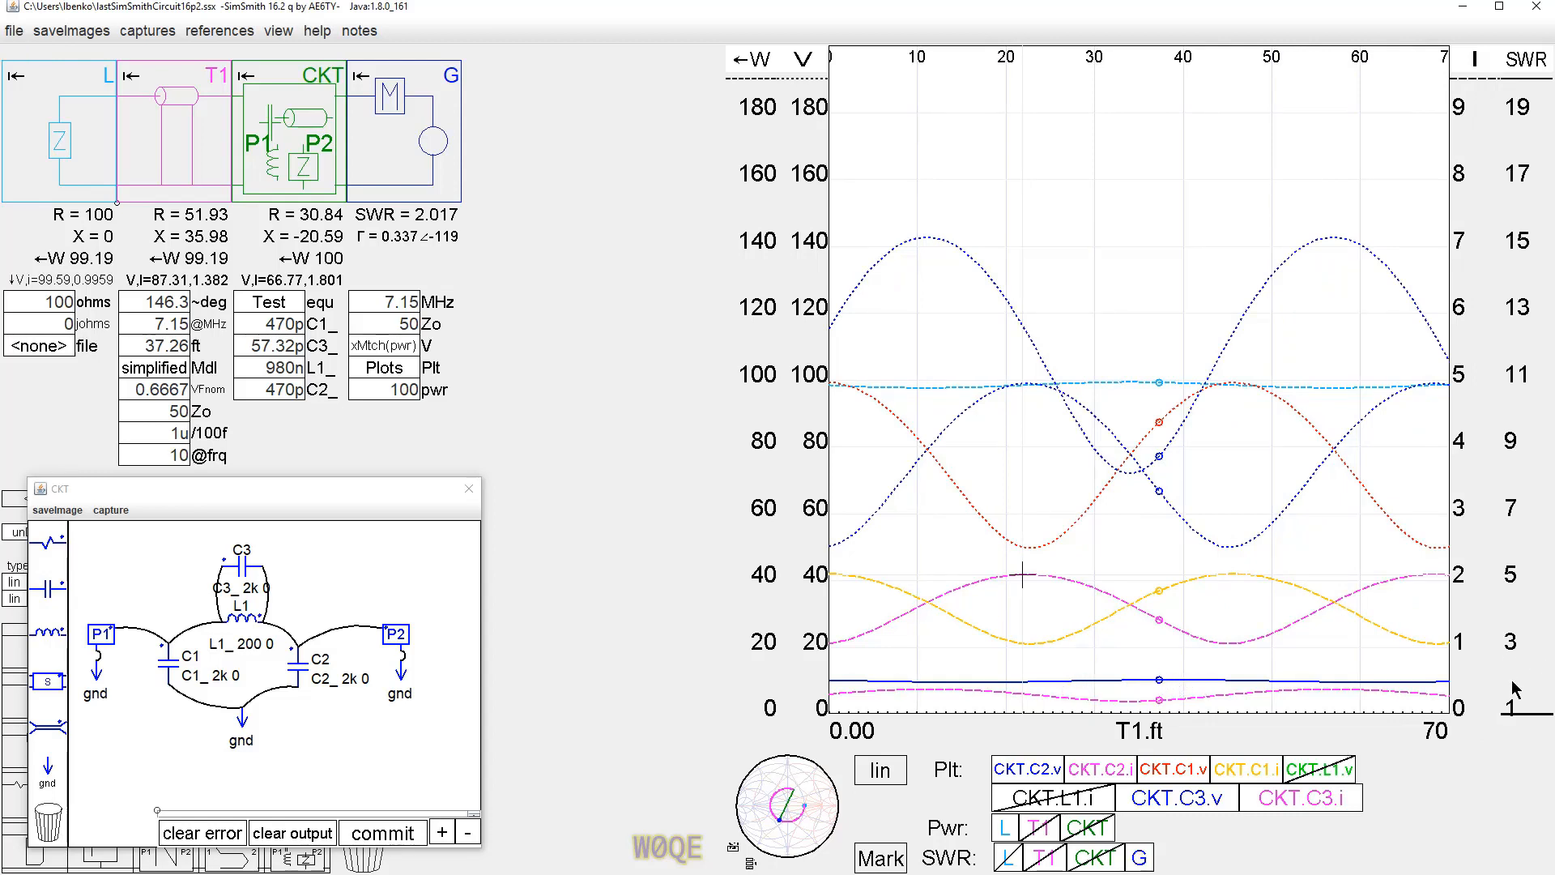
pyautogui.scroll(5, 1515, 707)
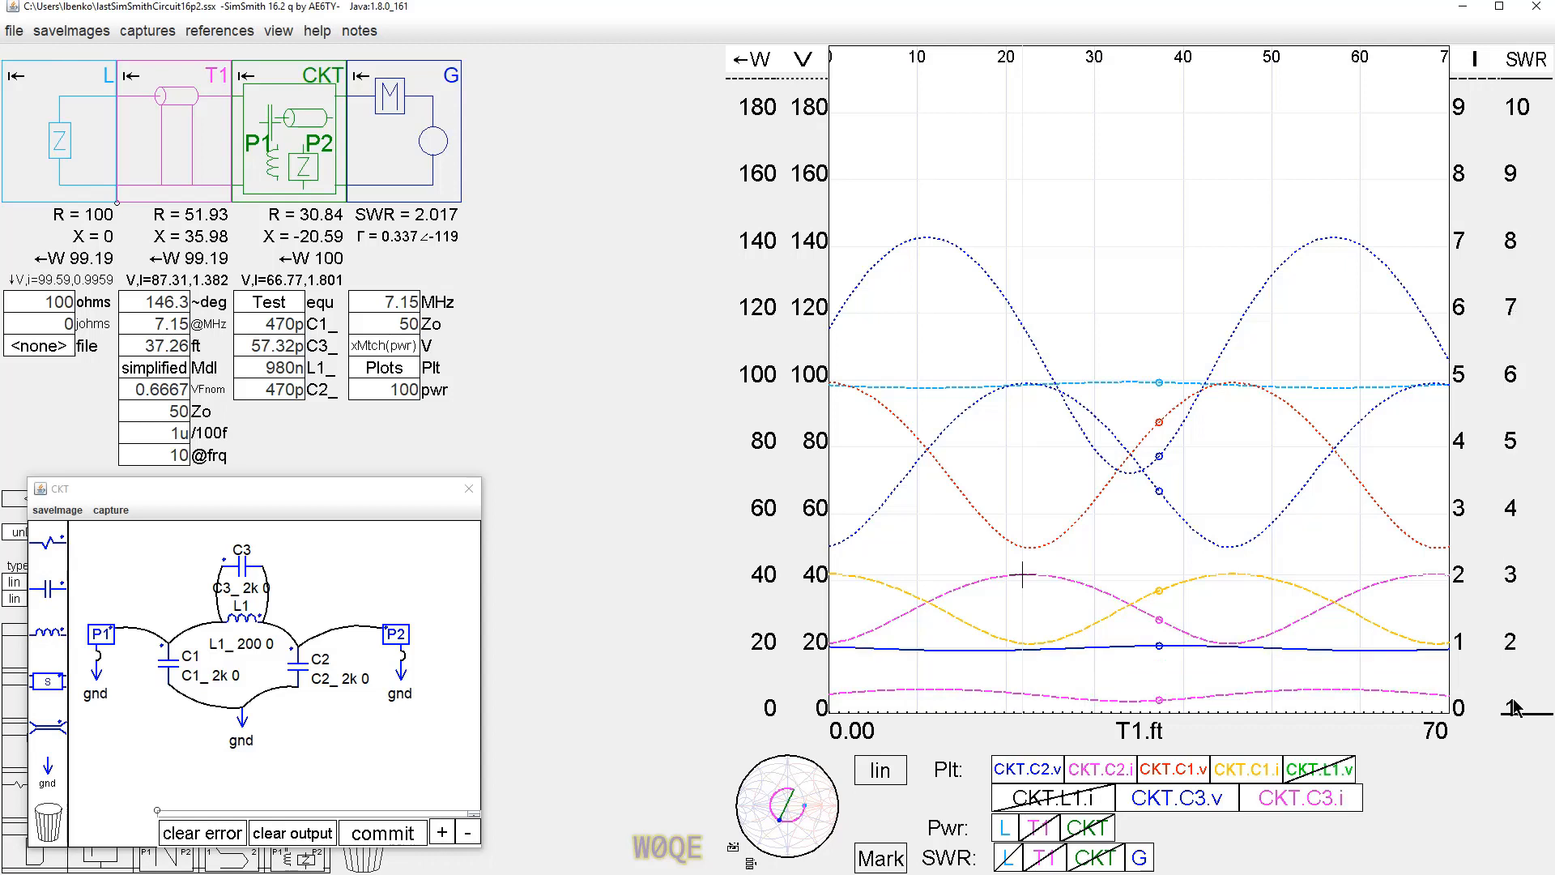
pyautogui.scroll(2, 1515, 708)
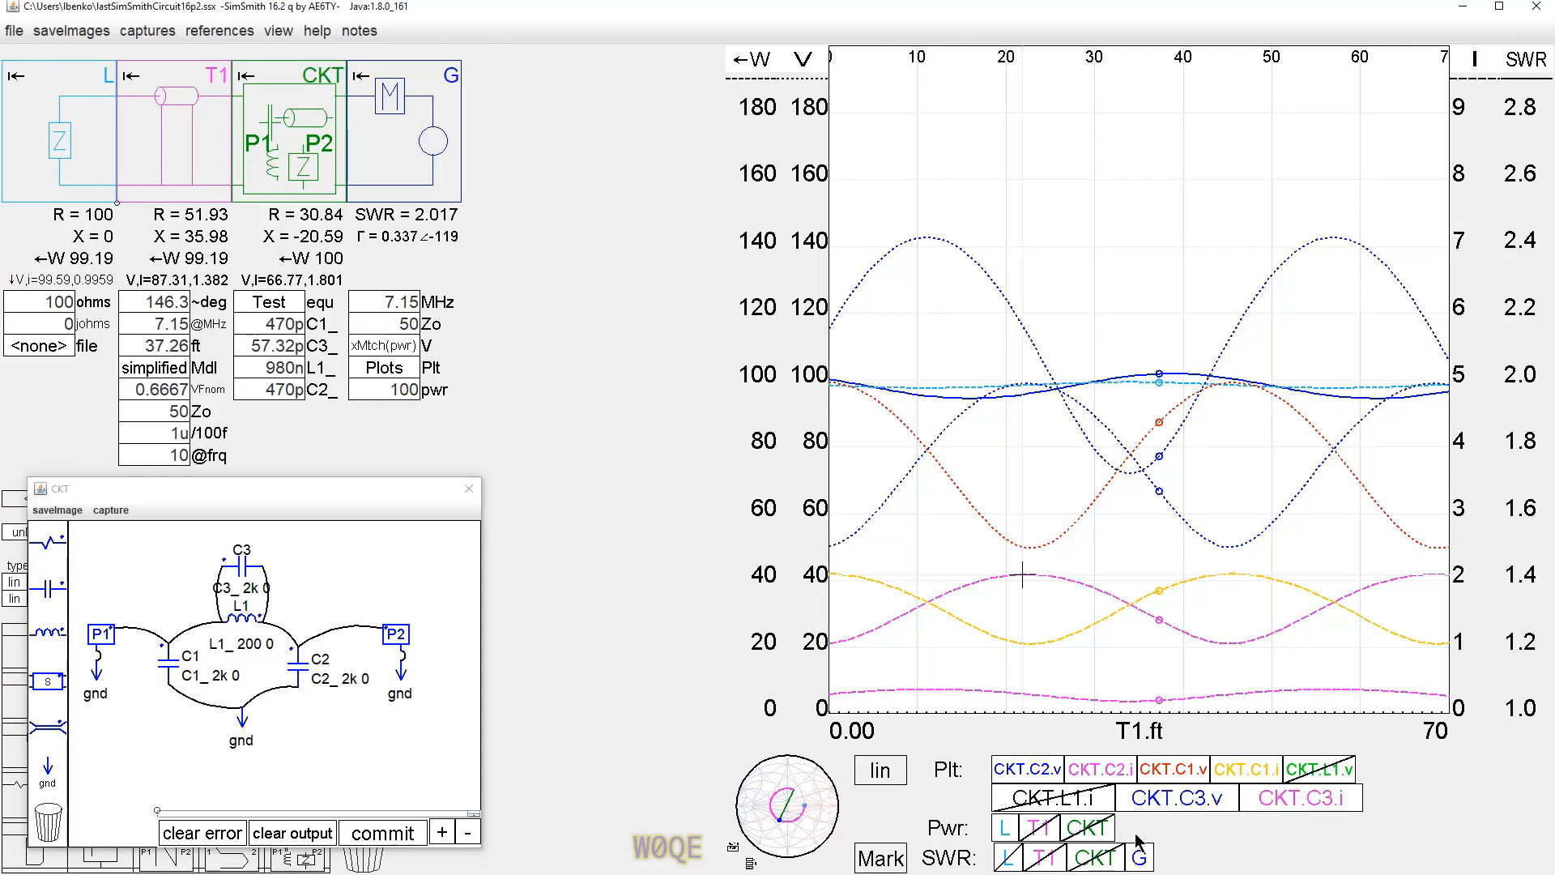
pyautogui.click(1142, 858)
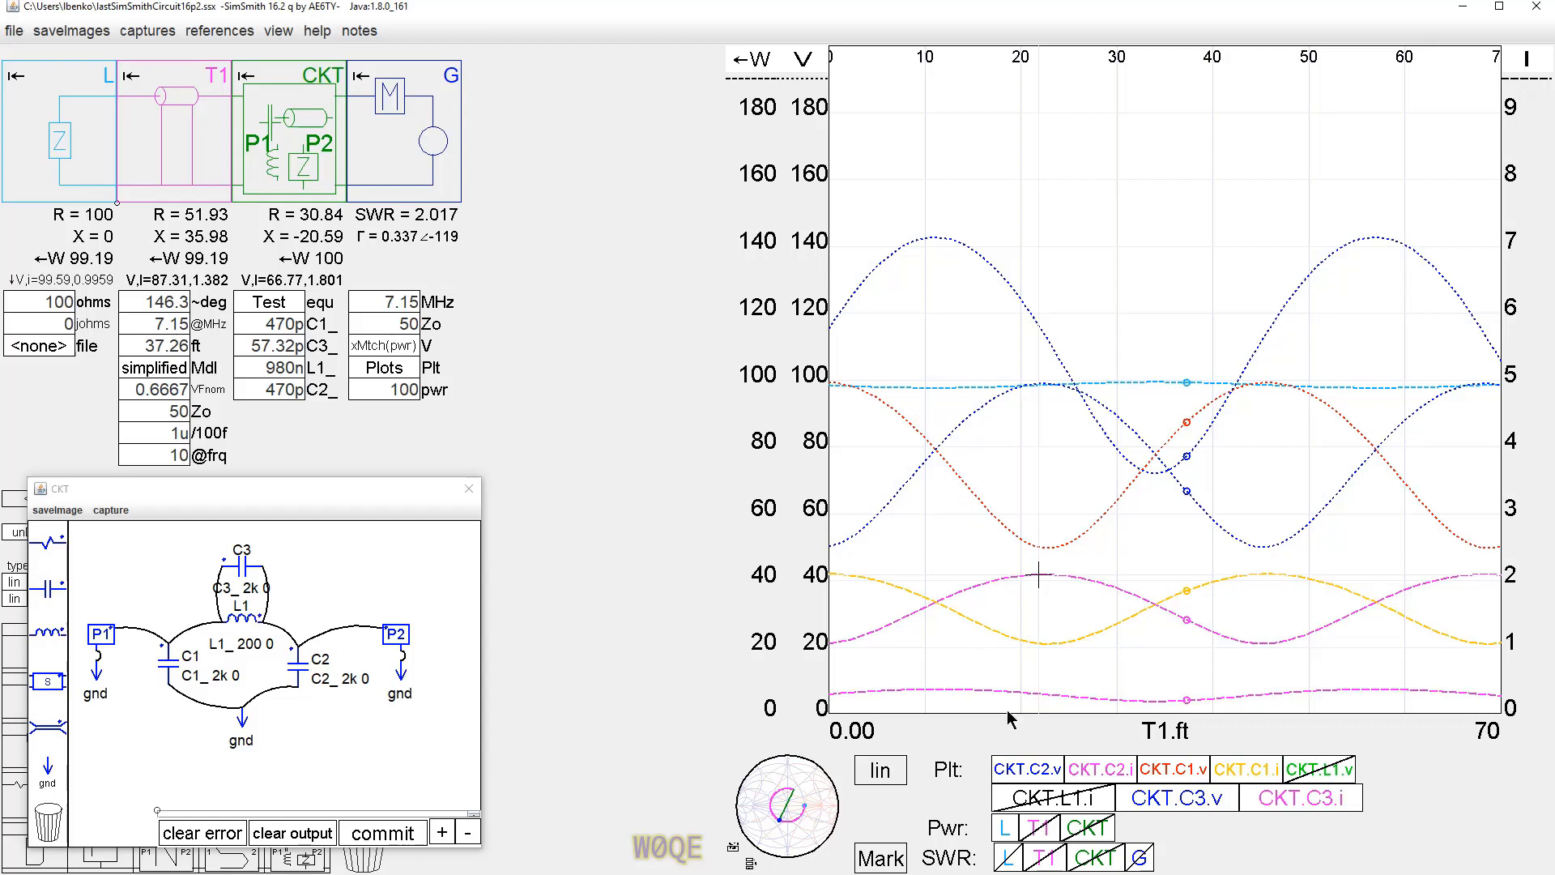
# Step: Change the colour of load L and its power curve to orange
pyautogui.click(1007, 832)
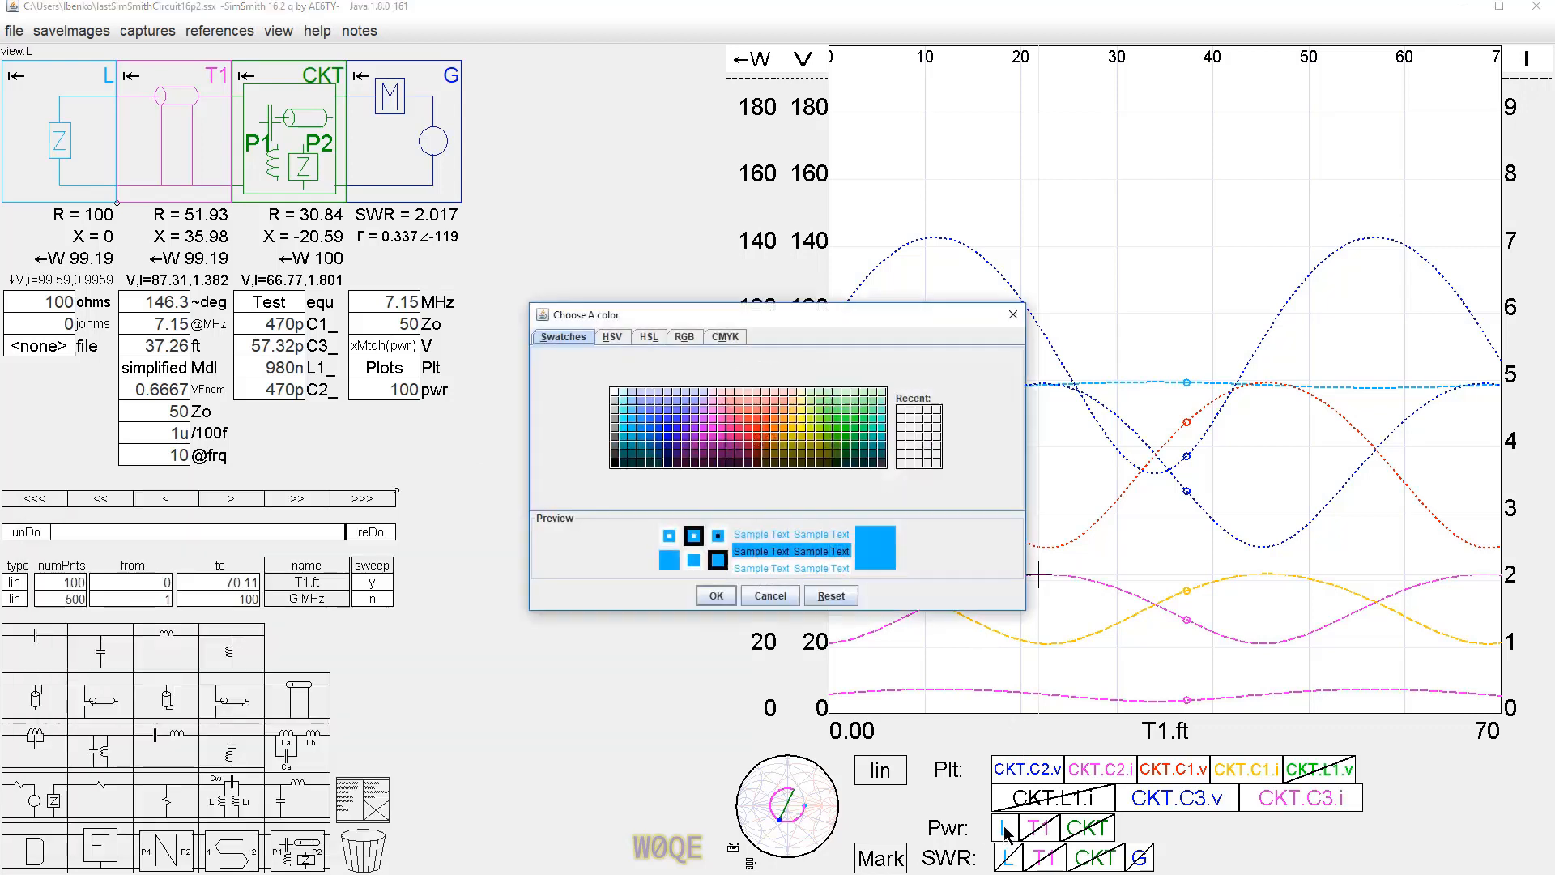
pyautogui.click(790, 435)
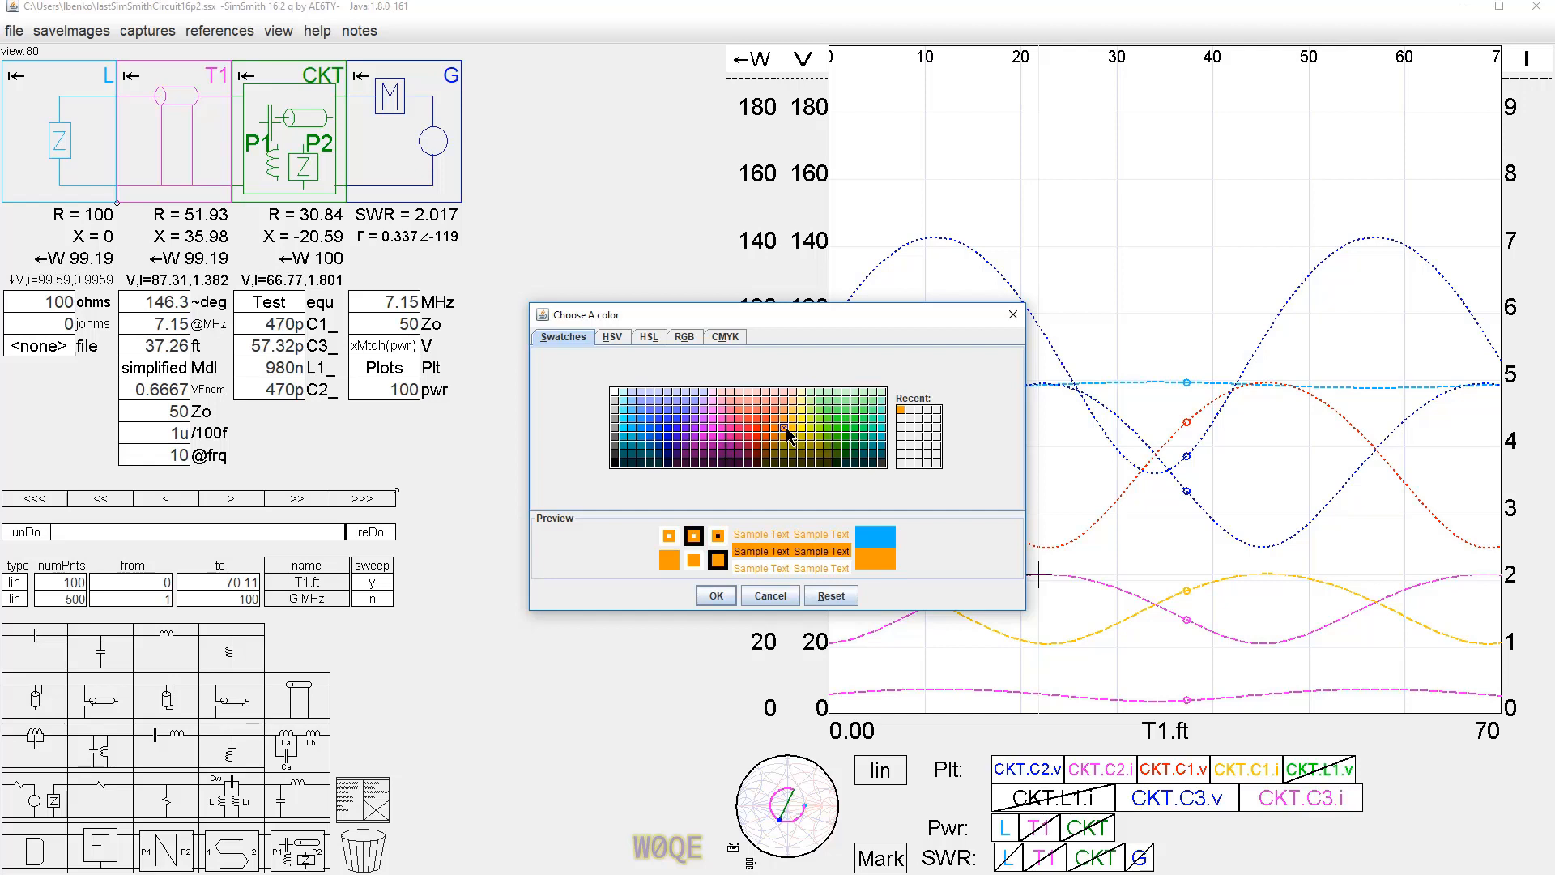
pyautogui.click(707, 596)
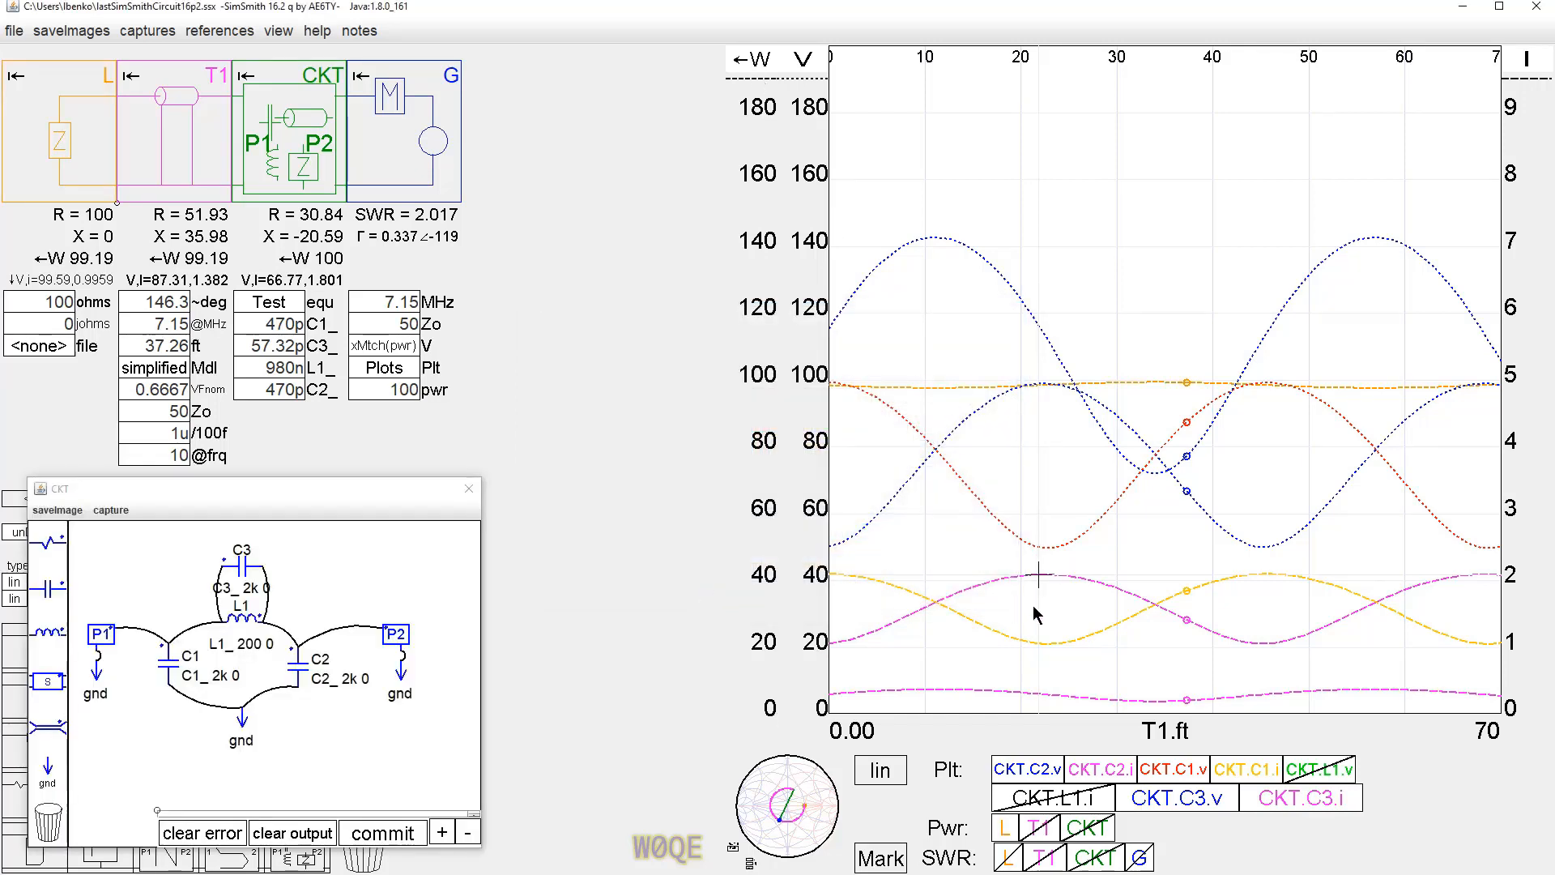
# Step: Hide every curve except C1's voltage and current, and read both peaks at 45.32 ft
pyautogui.click(1007, 830)
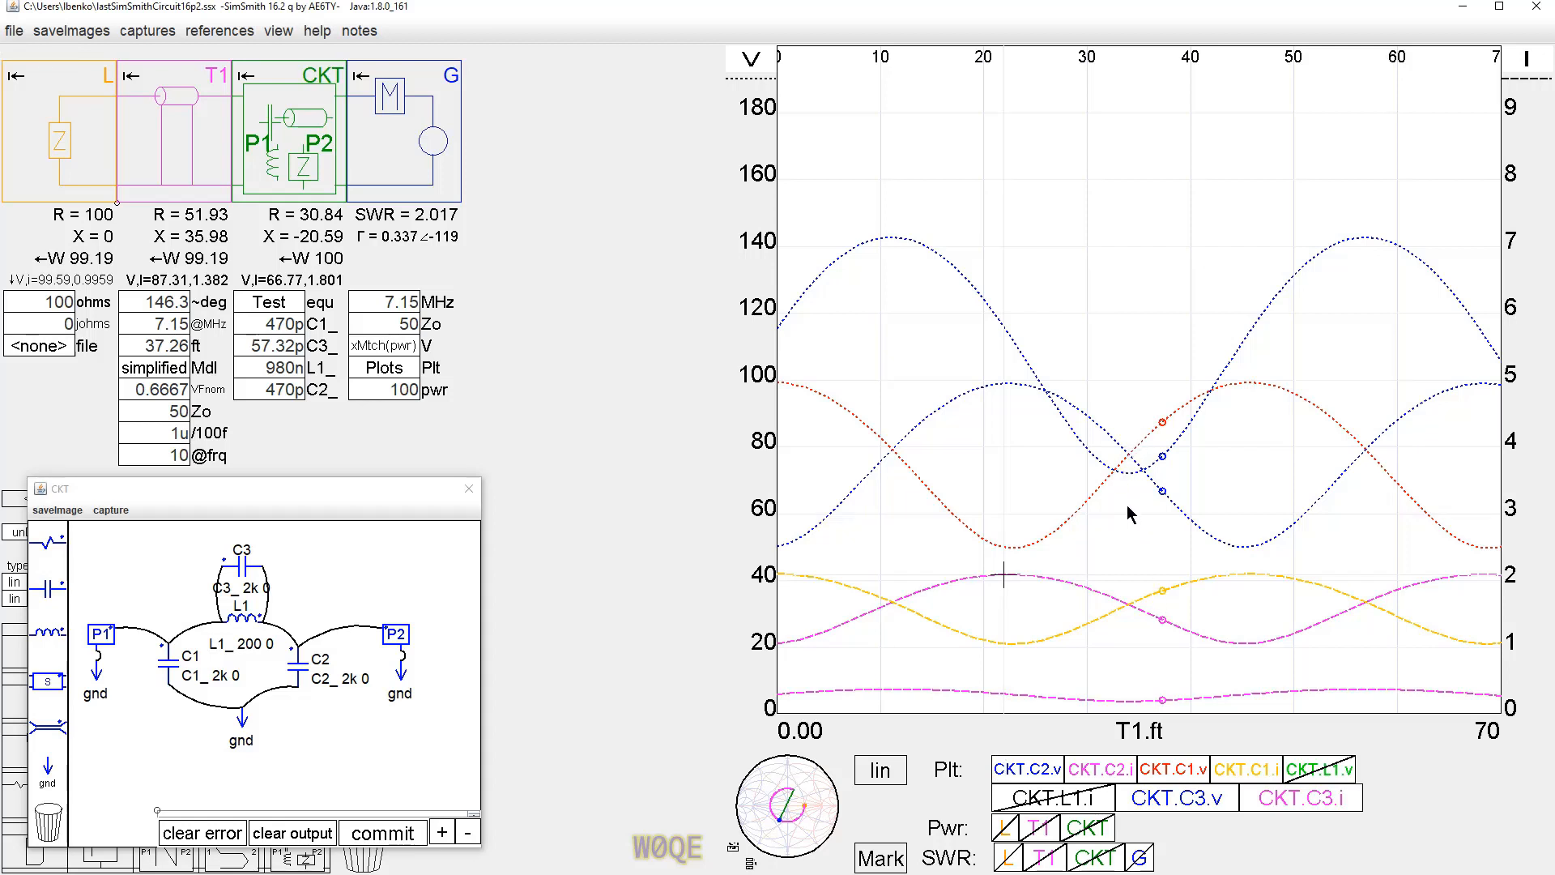
pyautogui.click(1053, 804)
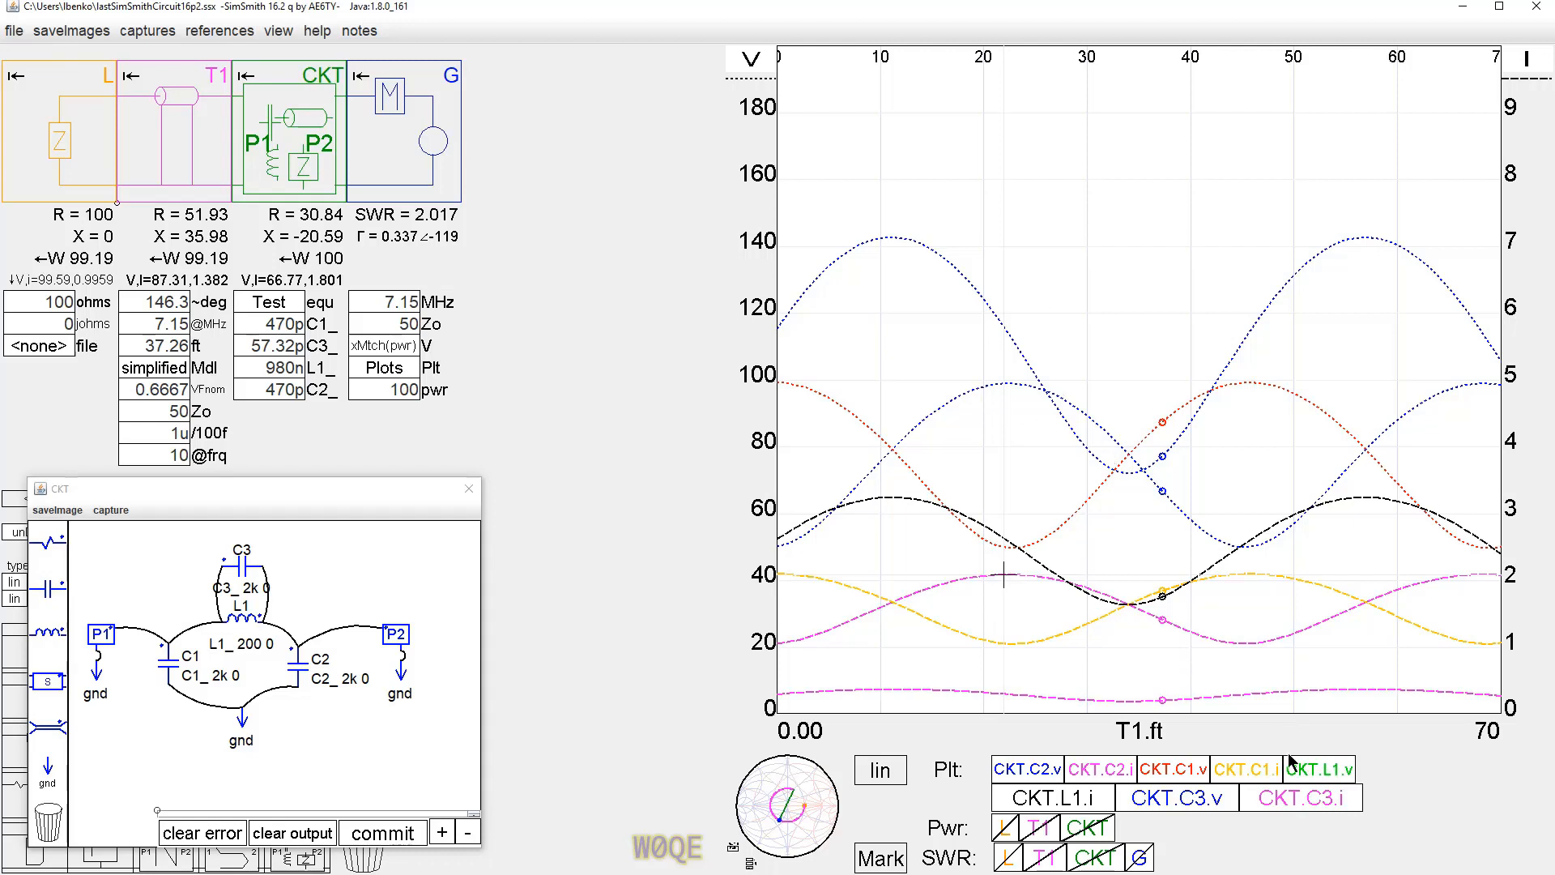
pyautogui.click(1102, 771)
pyautogui.click(1033, 770)
pyautogui.click(1257, 773)
pyautogui.click(1322, 774)
pyautogui.click(1321, 802)
pyautogui.click(1248, 776)
pyautogui.click(1195, 799)
pyautogui.click(1063, 800)
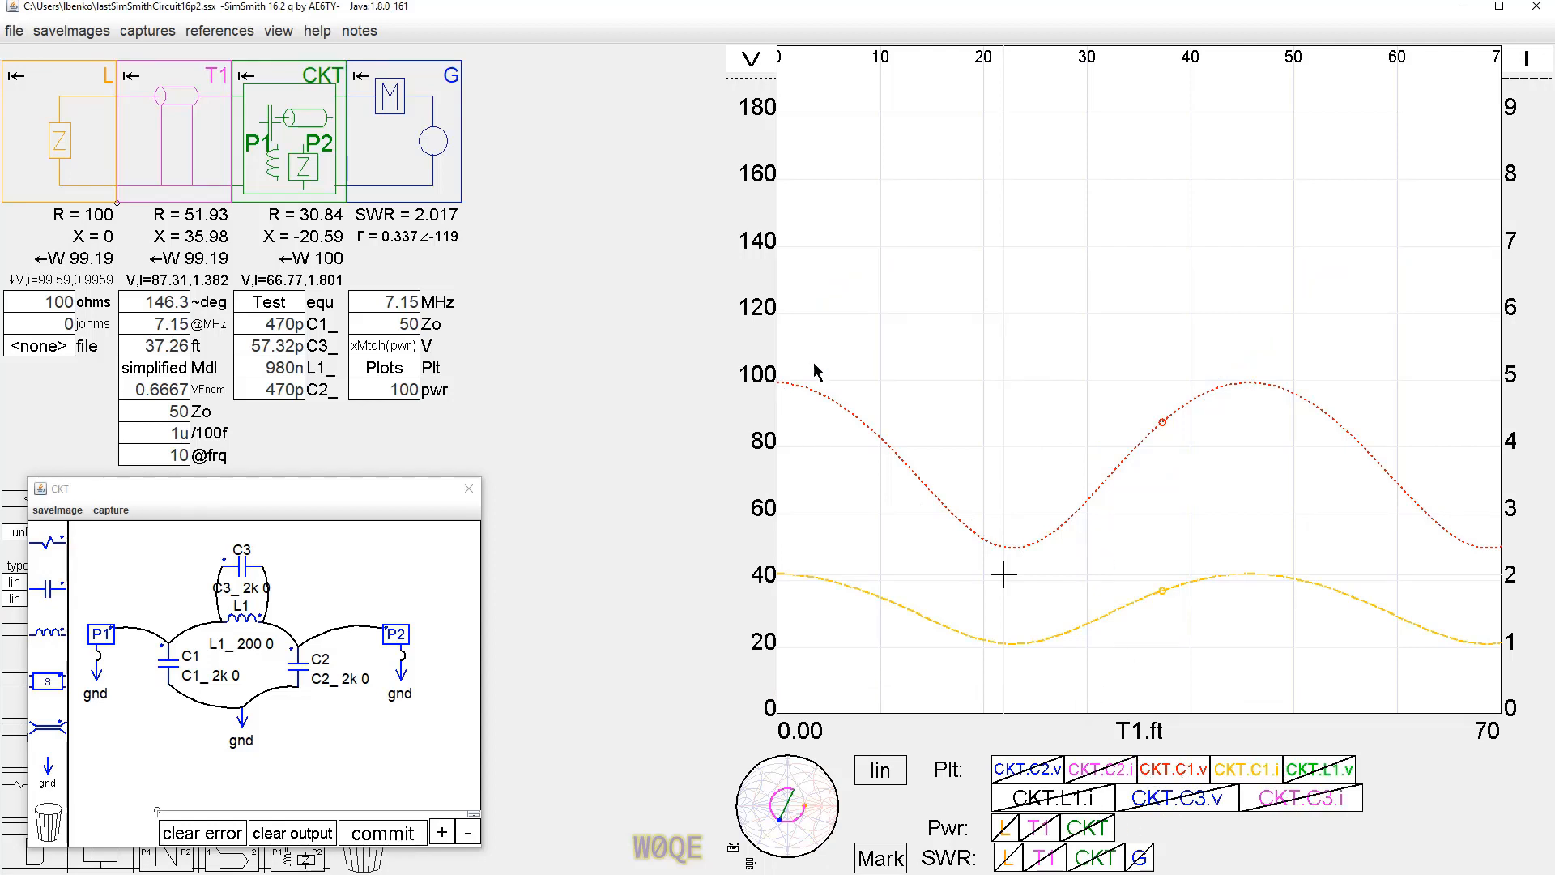
pyautogui.click(1248, 383)
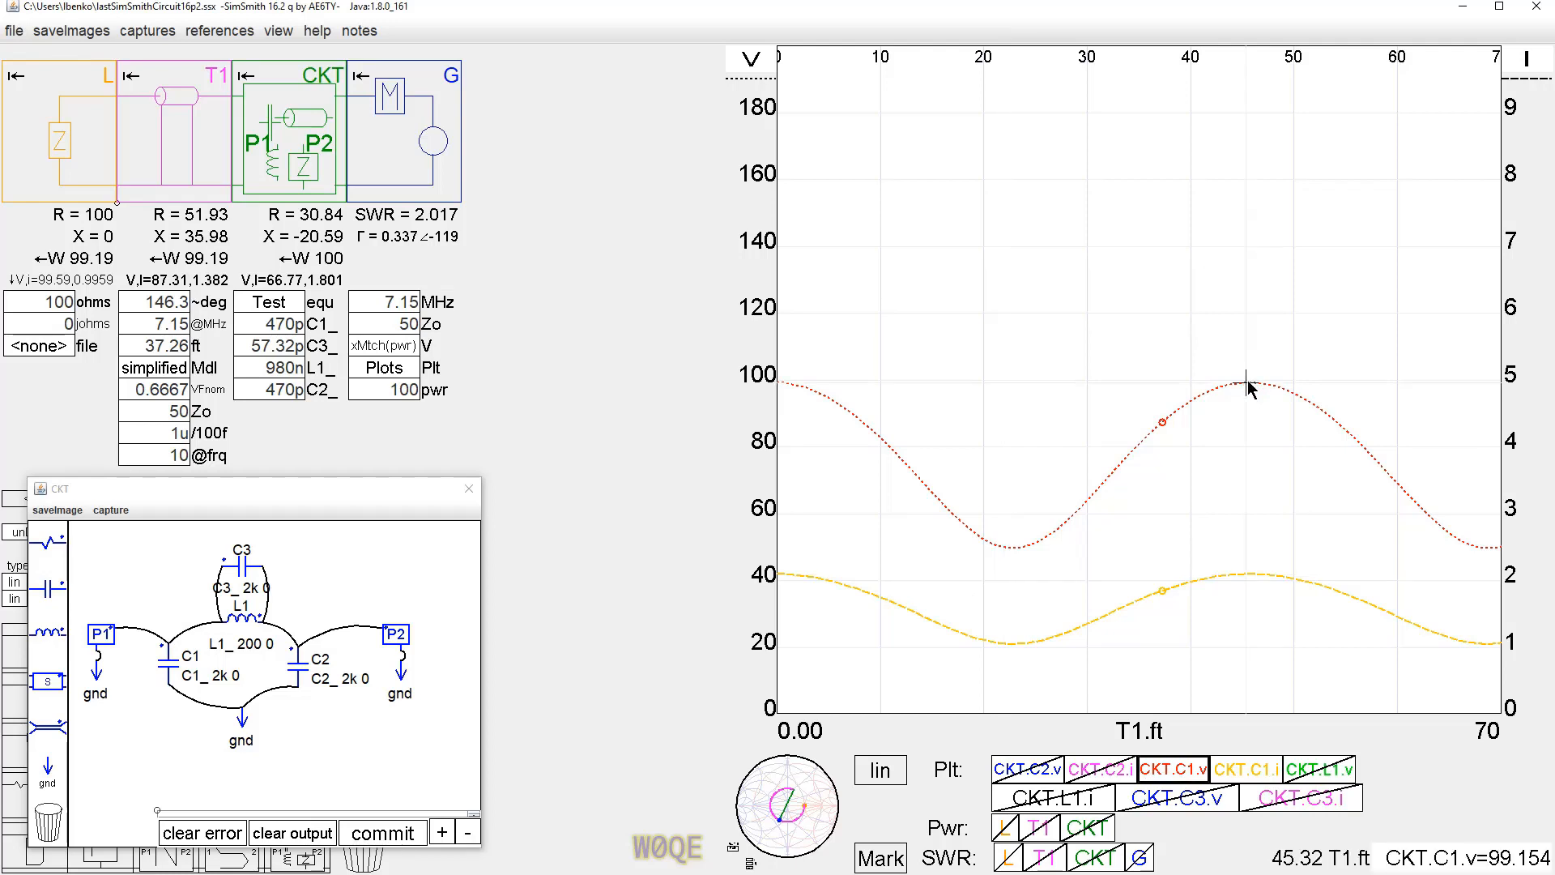
pyautogui.click(1247, 575)
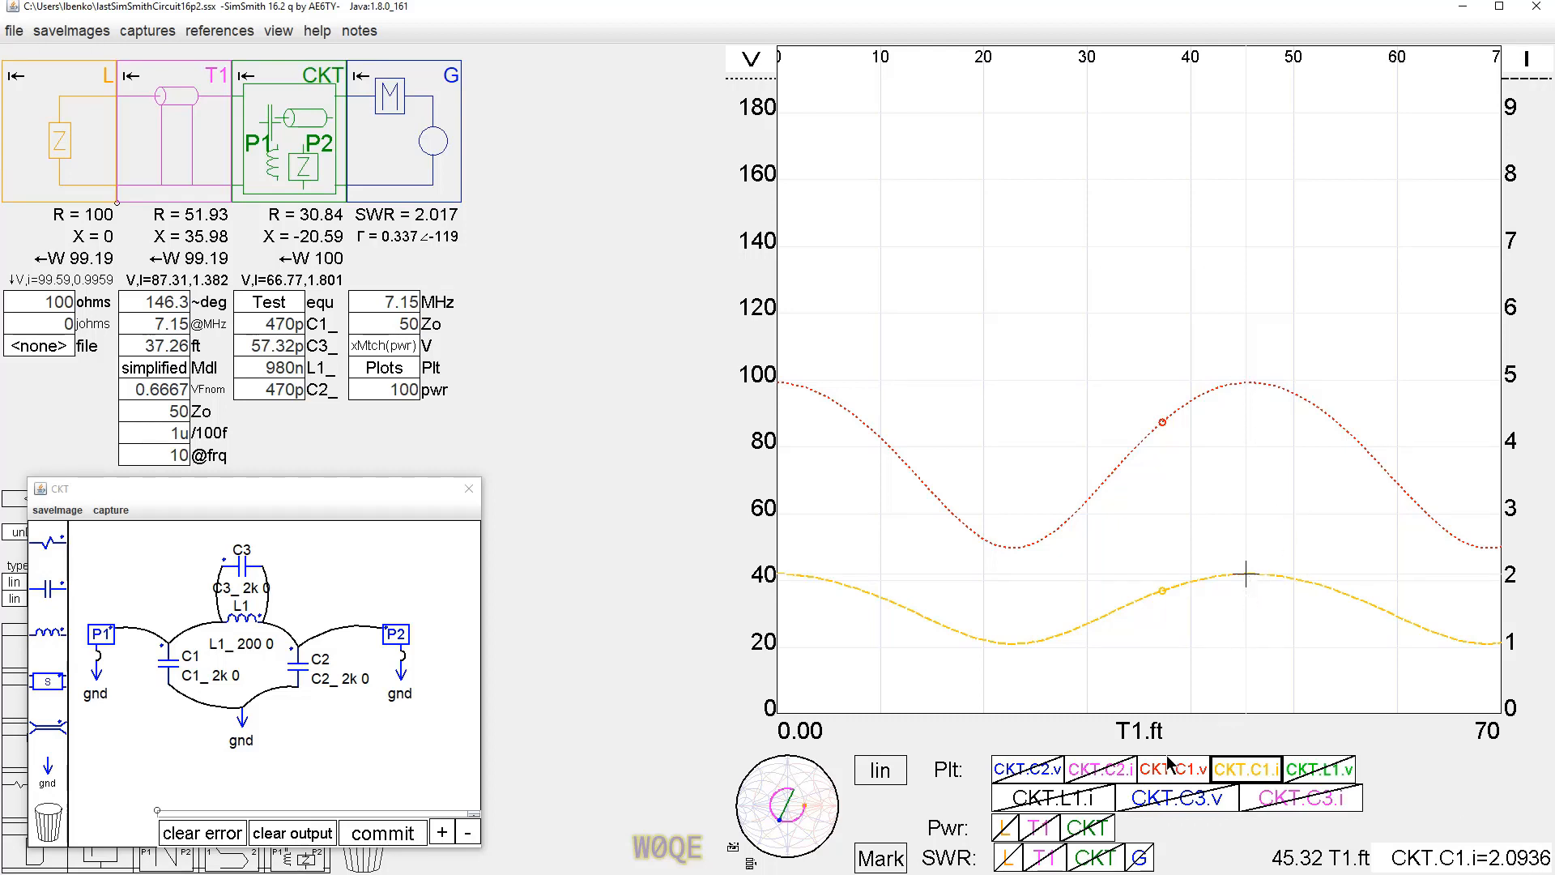
# Step: Add C2's voltage and current curves, read their peaks at 21.95 ft, and compare them with C1's current peak
pyautogui.click(1019, 772)
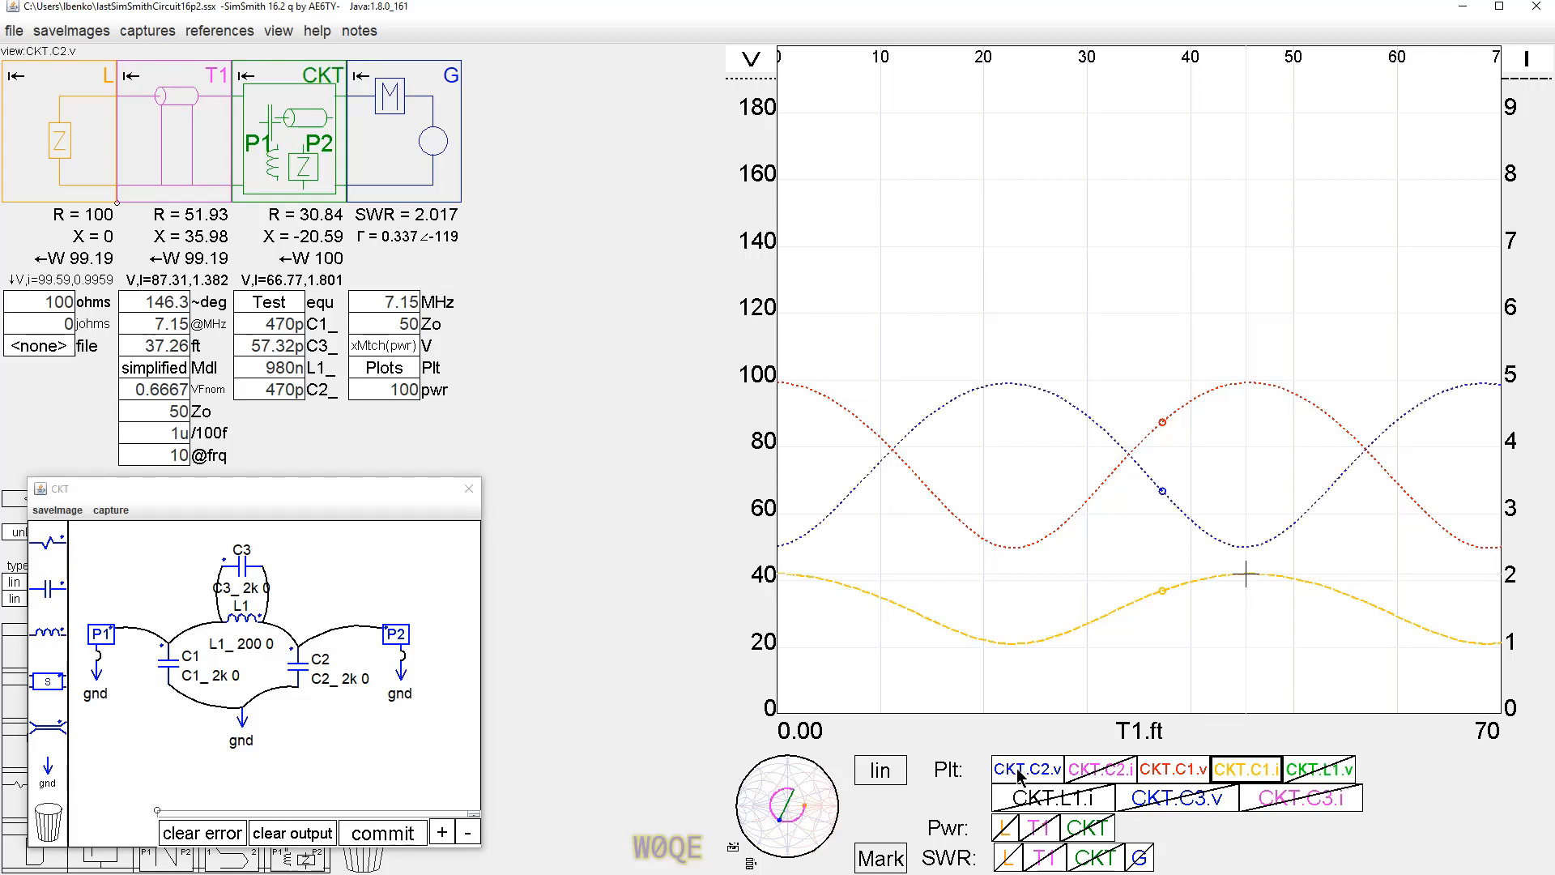
pyautogui.click(1005, 384)
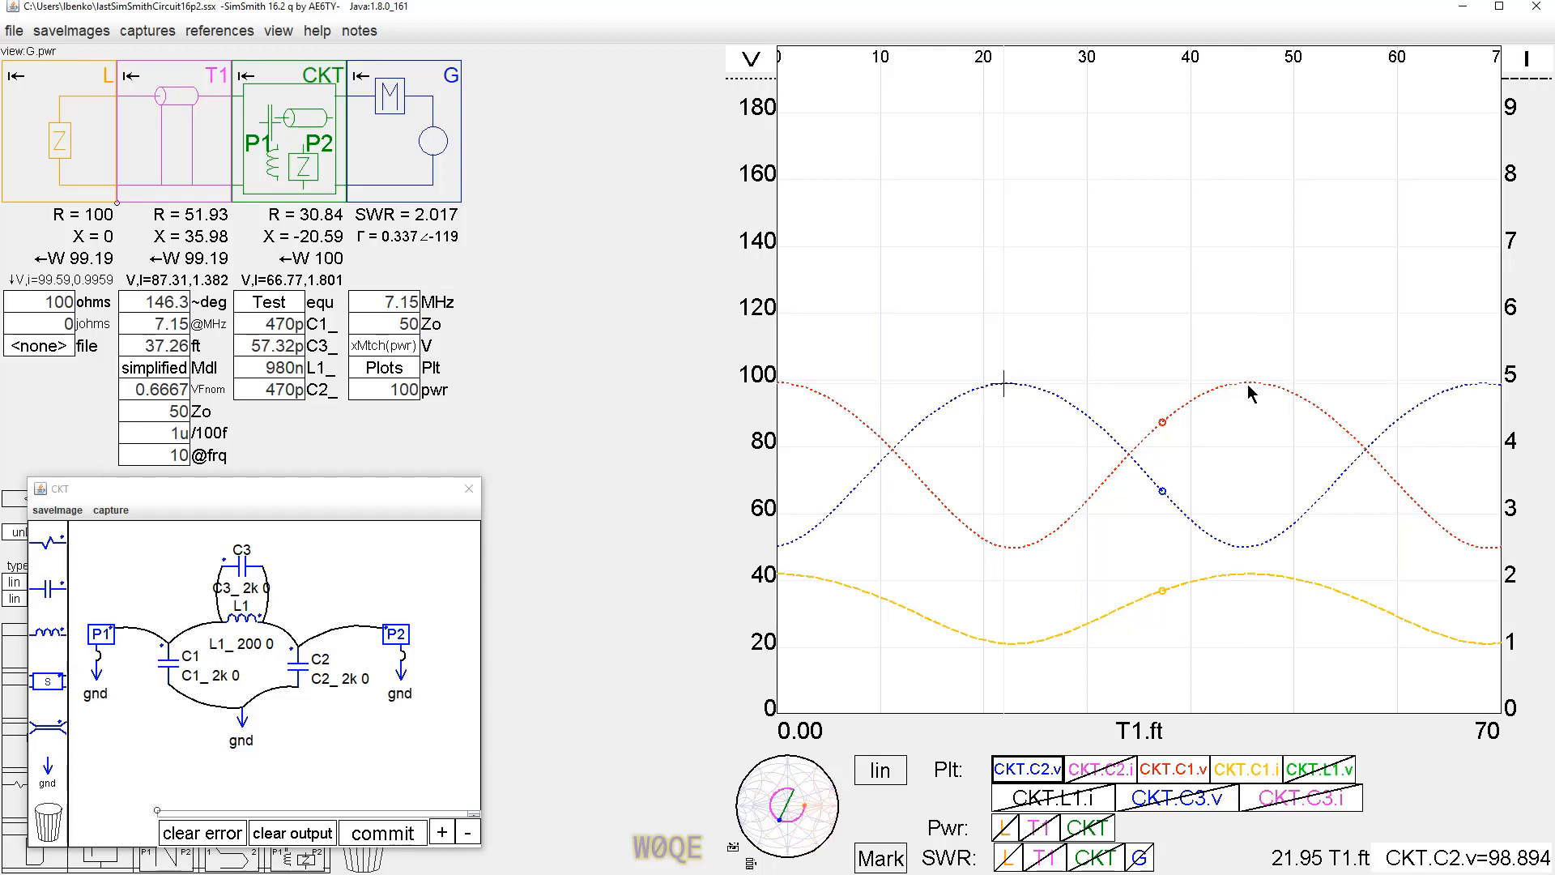
pyautogui.click(1103, 773)
pyautogui.click(1005, 573)
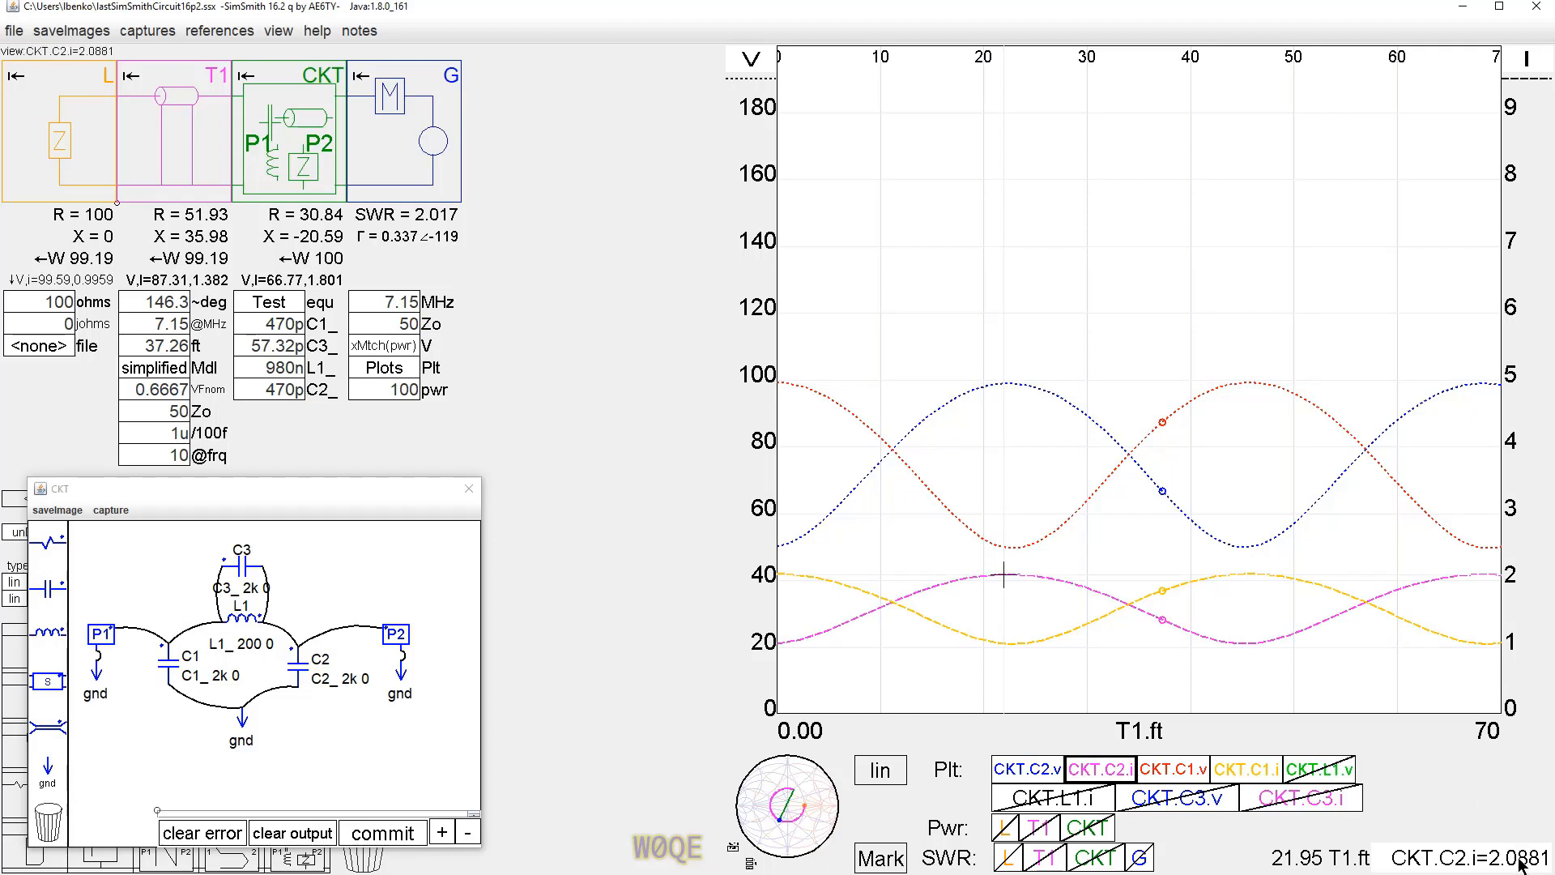
pyautogui.click(1247, 573)
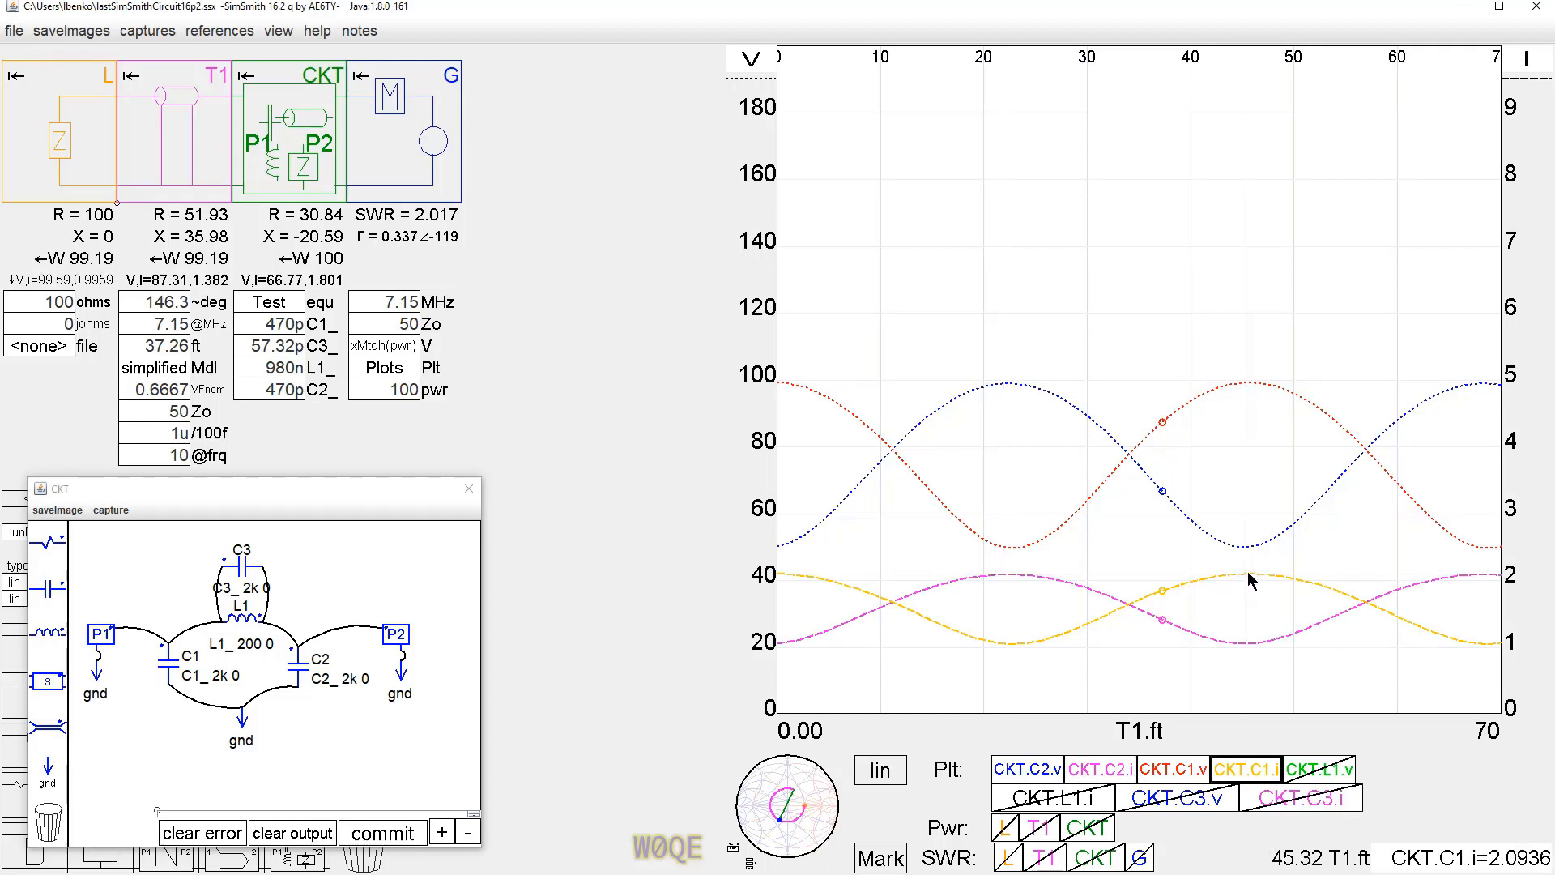
pyautogui.click(1004, 384)
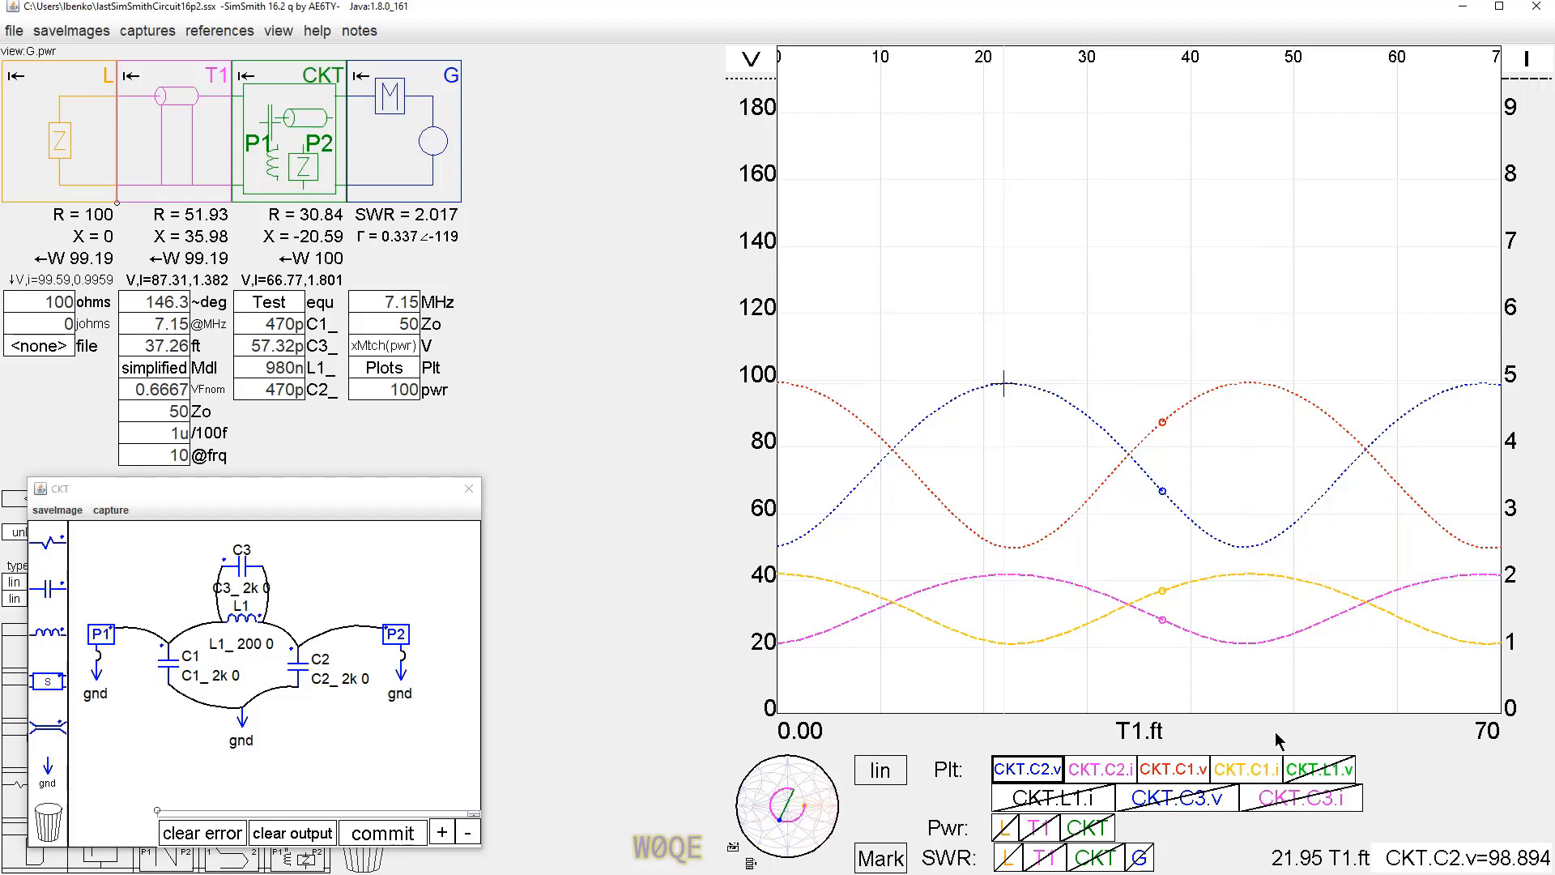
# Step: Add L1's voltage curve, read its peak at 10.62 ft, and add C3's voltage curve
pyautogui.click(1317, 771)
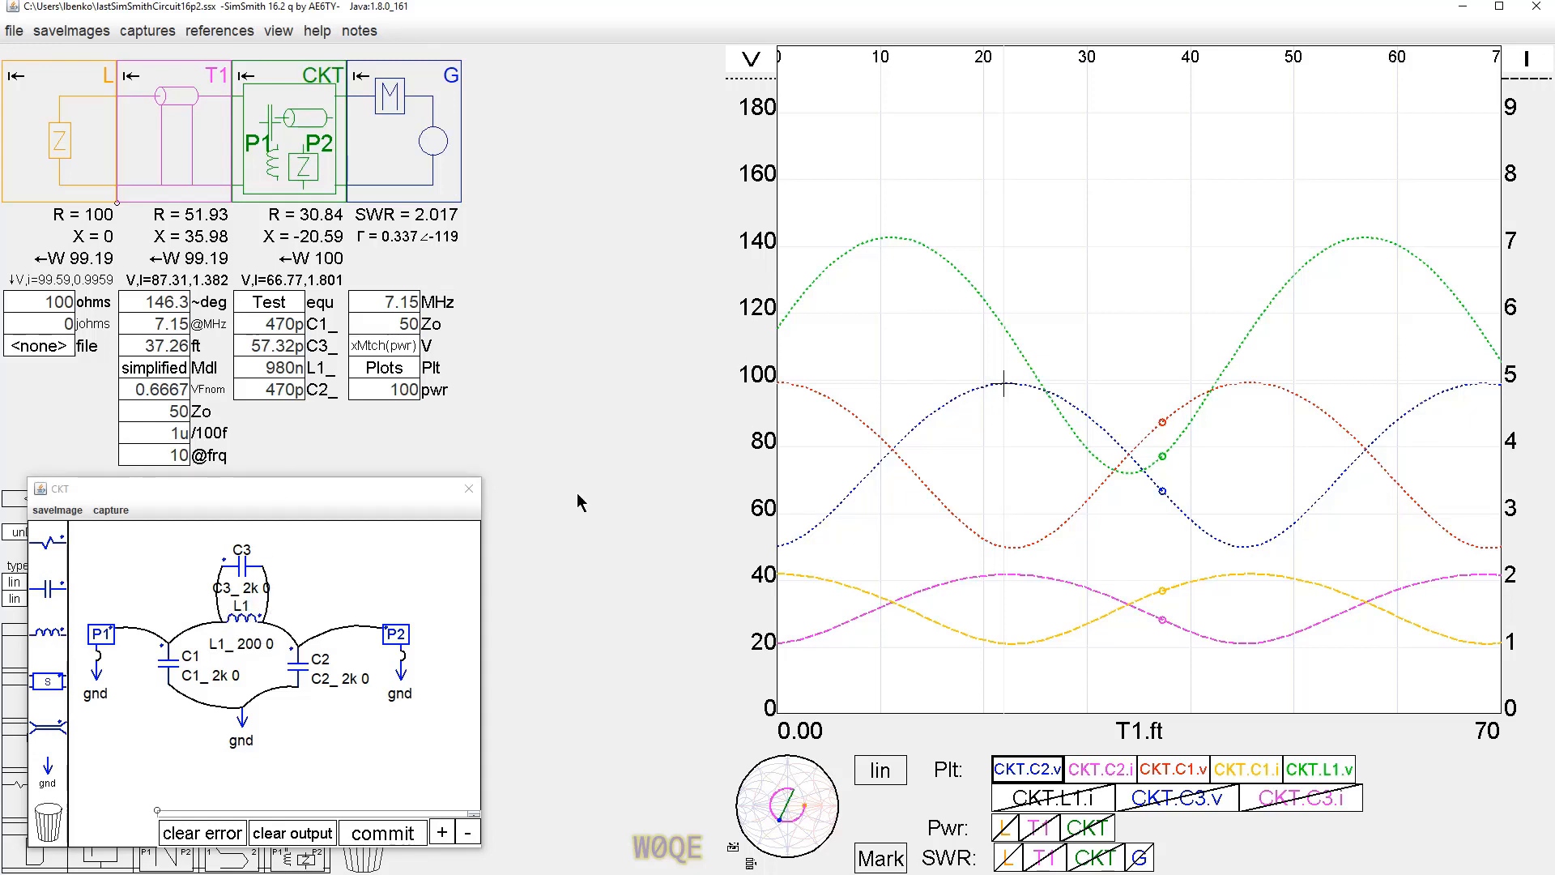
pyautogui.click(888, 238)
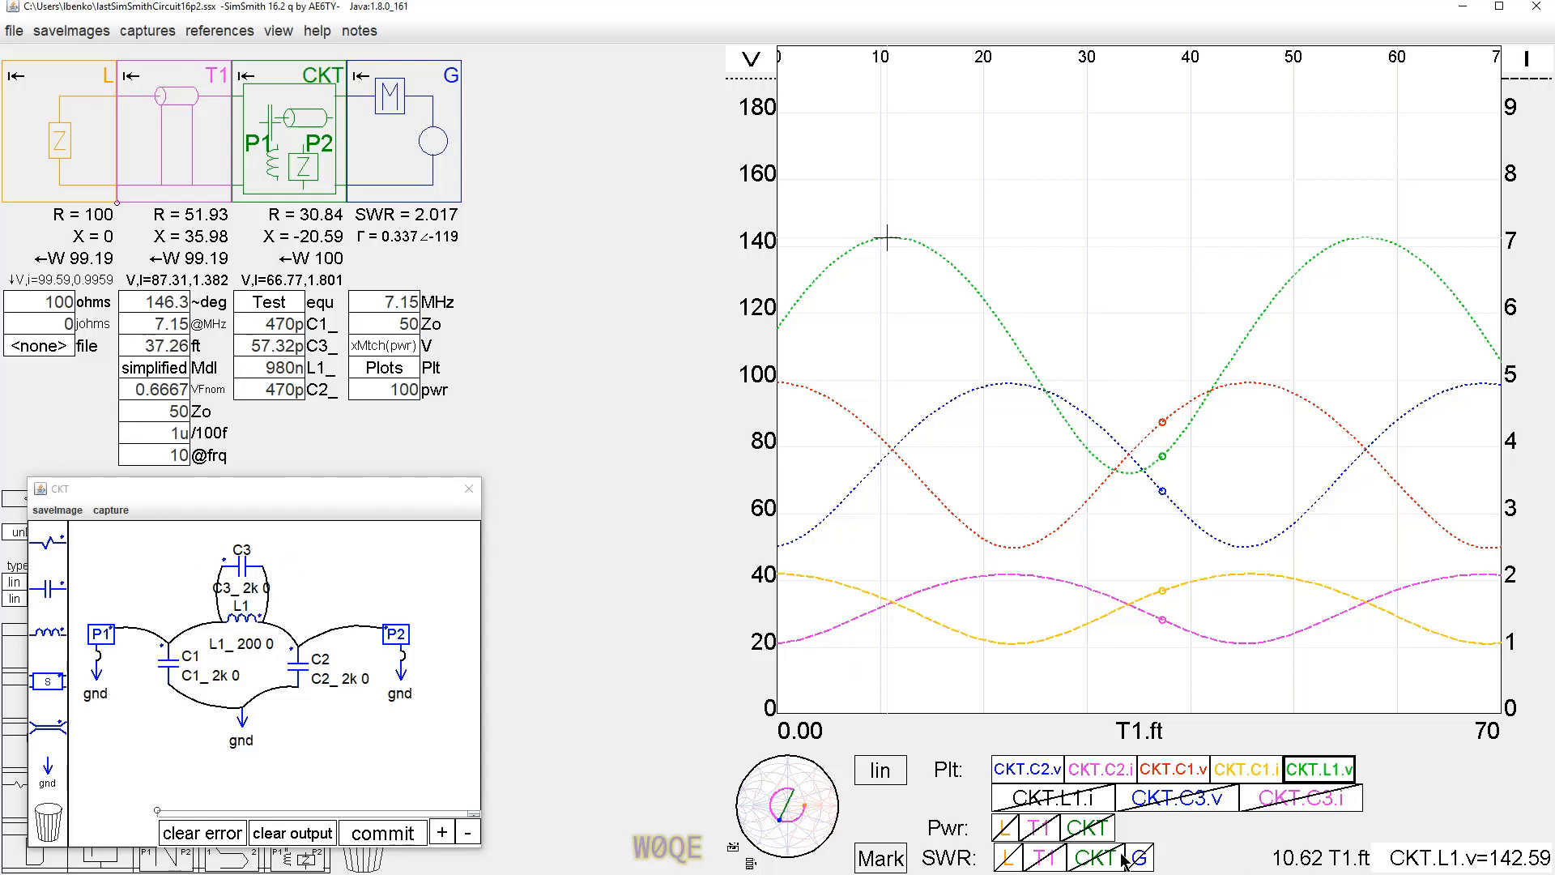
pyautogui.click(1198, 805)
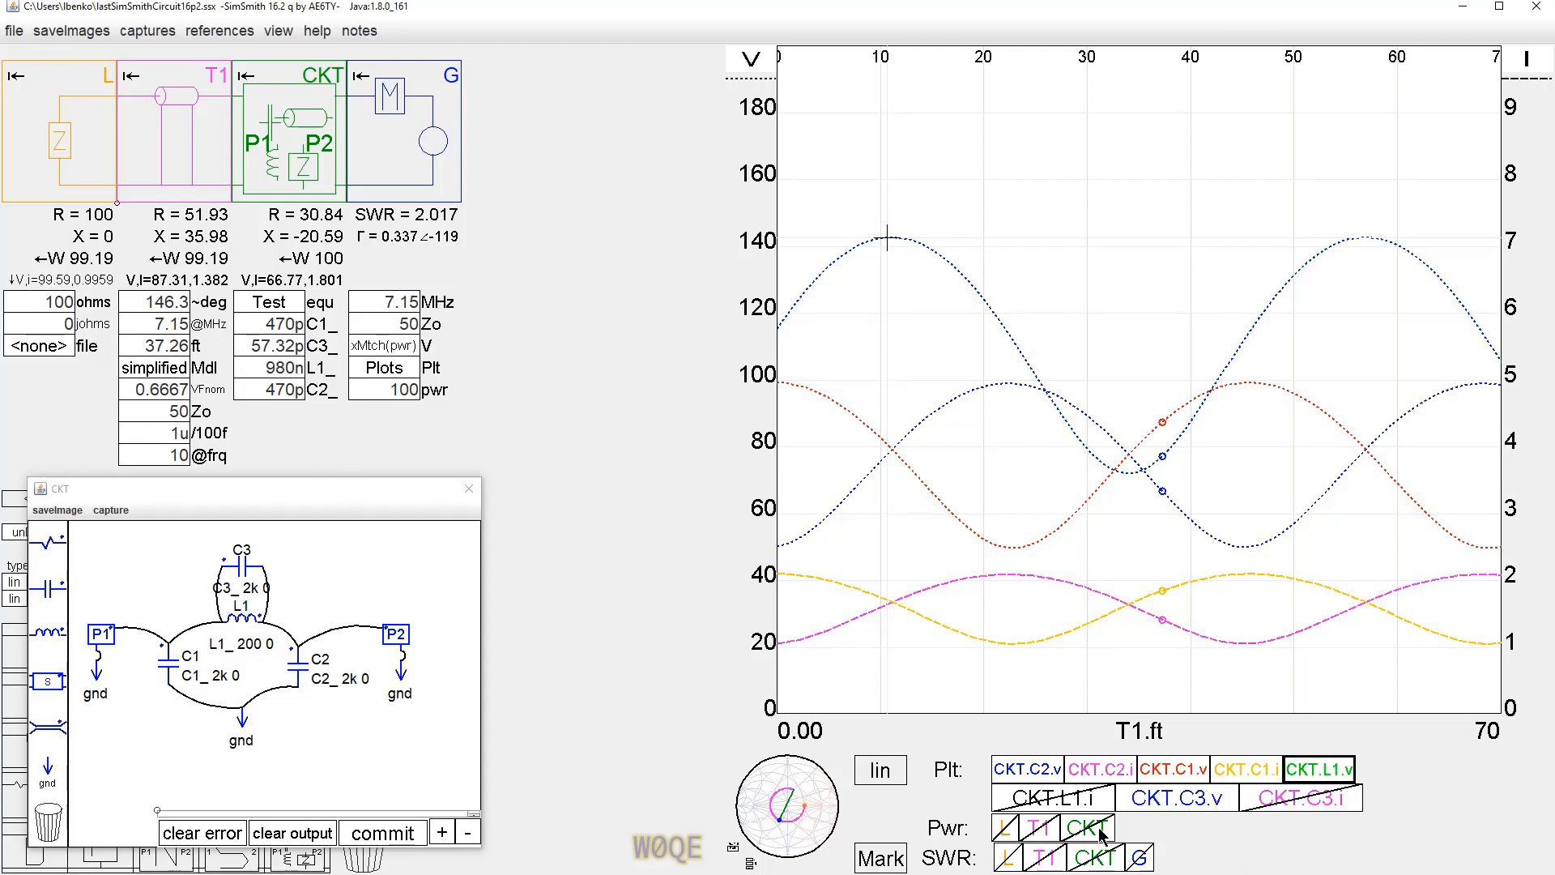
# Step: Add the L1 and C3 current curves, reading the L1 peak at 10.62 ft and the C3 peak at 57.36 ft
pyautogui.click(1073, 800)
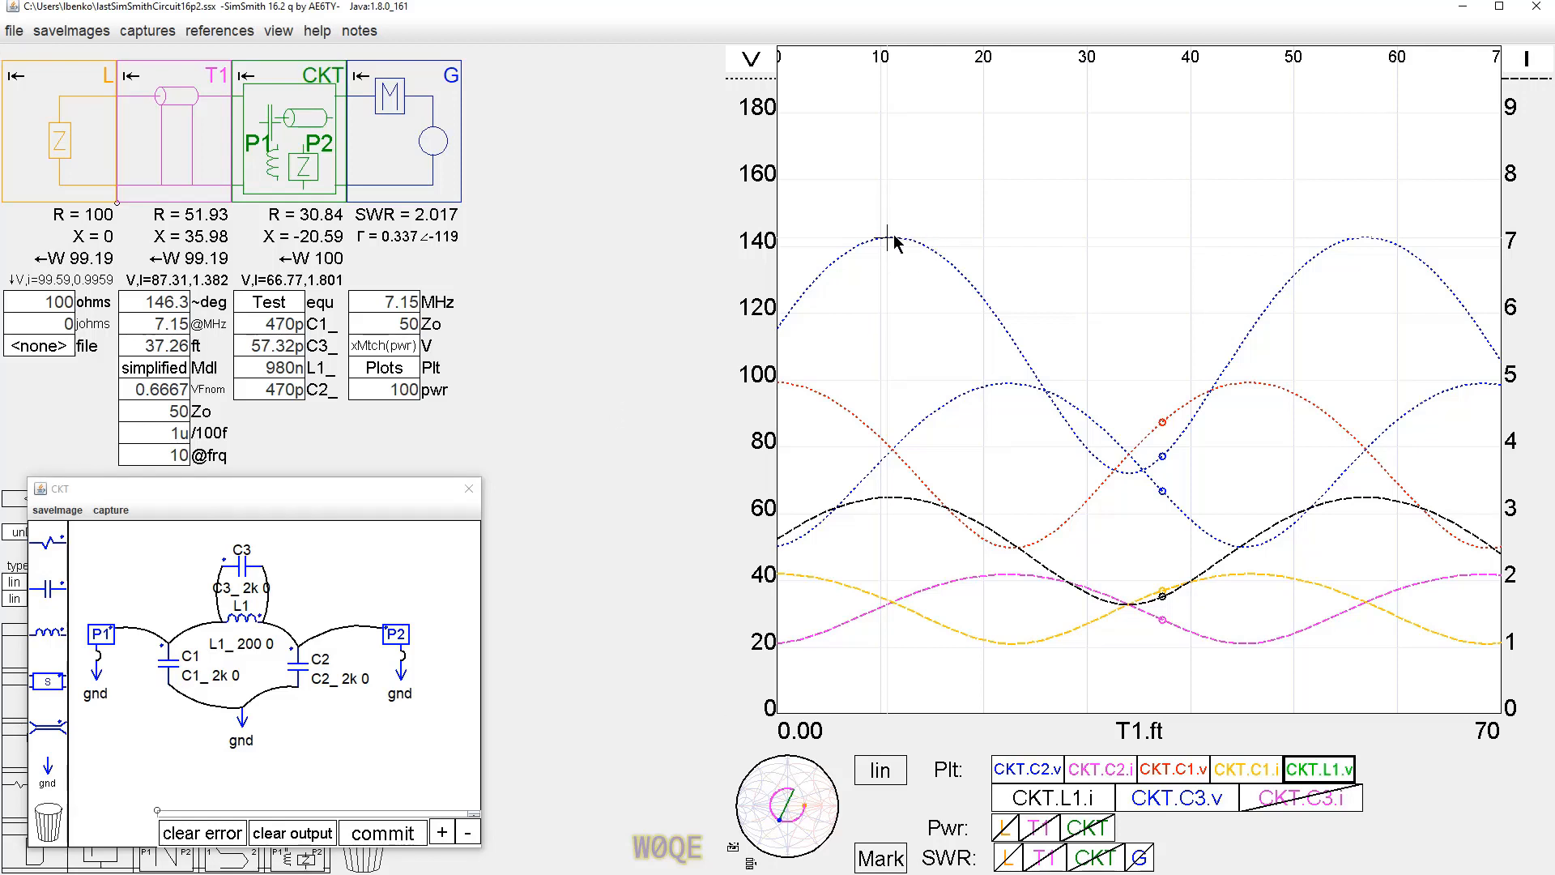
pyautogui.click(889, 501)
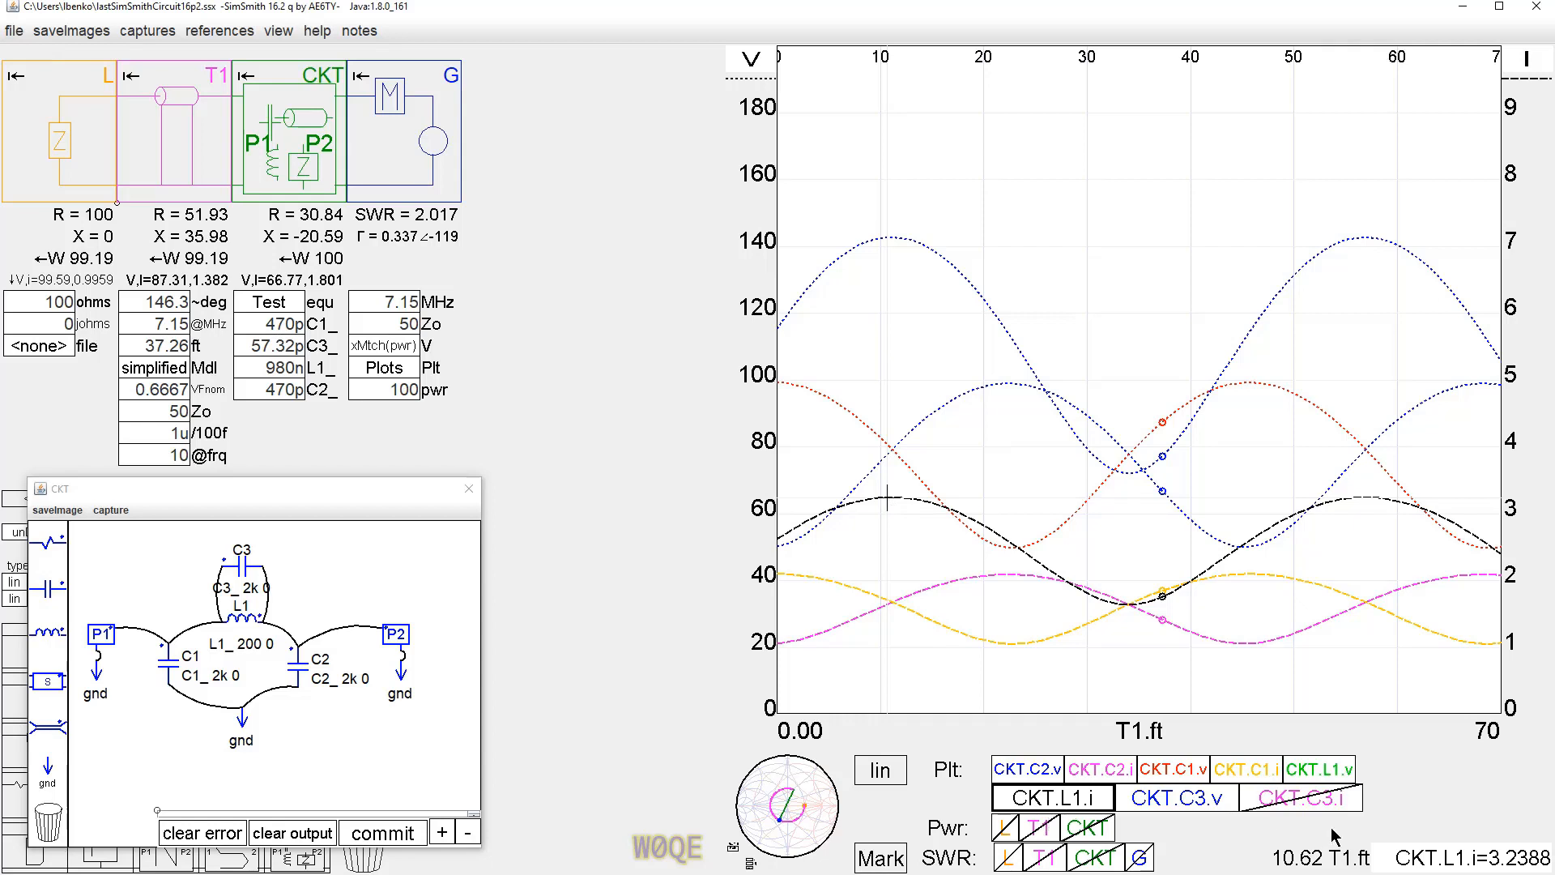
pyautogui.click(1311, 799)
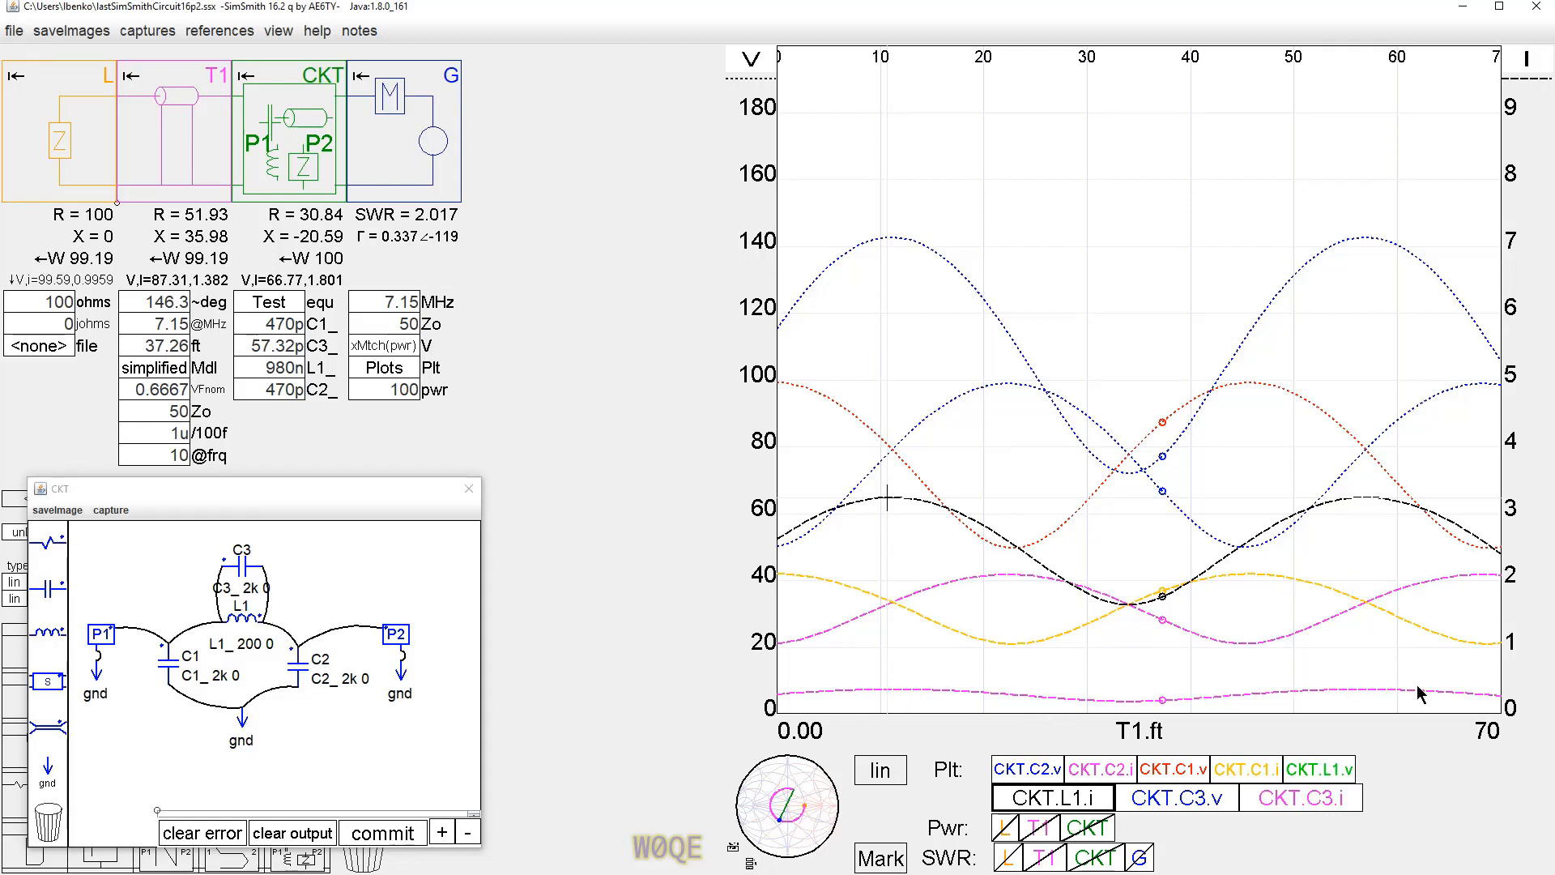
pyautogui.click(1369, 690)
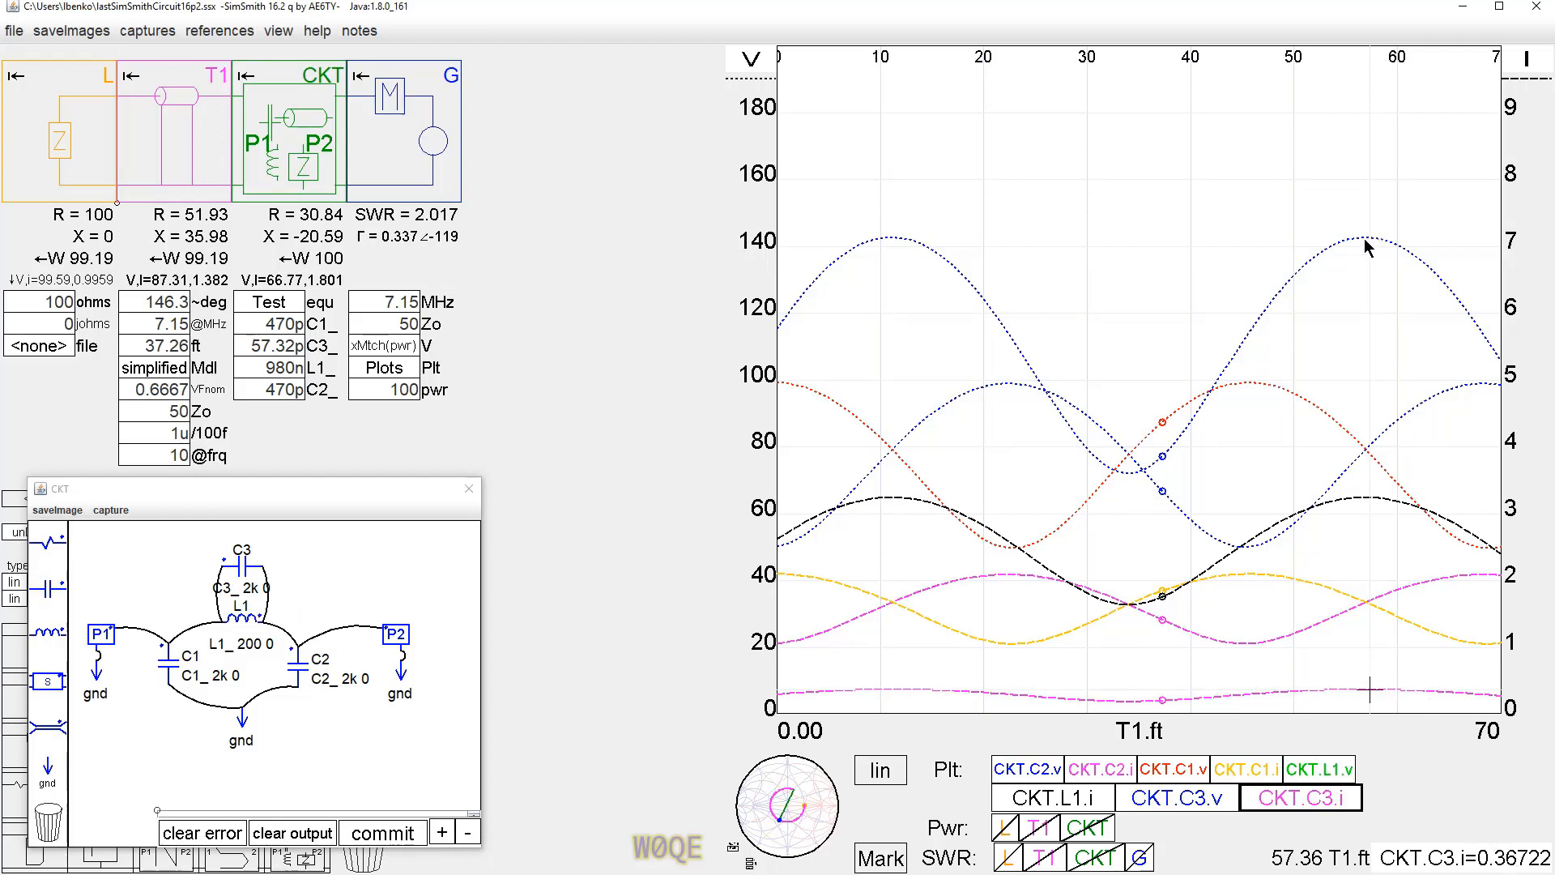
# Step: Hide the C2, C3 and L1 curves, and recheck C1's voltage and current peaks at 45.32 ft
pyautogui.click(1272, 806)
pyautogui.click(1176, 802)
pyautogui.click(1077, 802)
pyautogui.click(1320, 772)
pyautogui.click(1112, 772)
pyautogui.click(1036, 772)
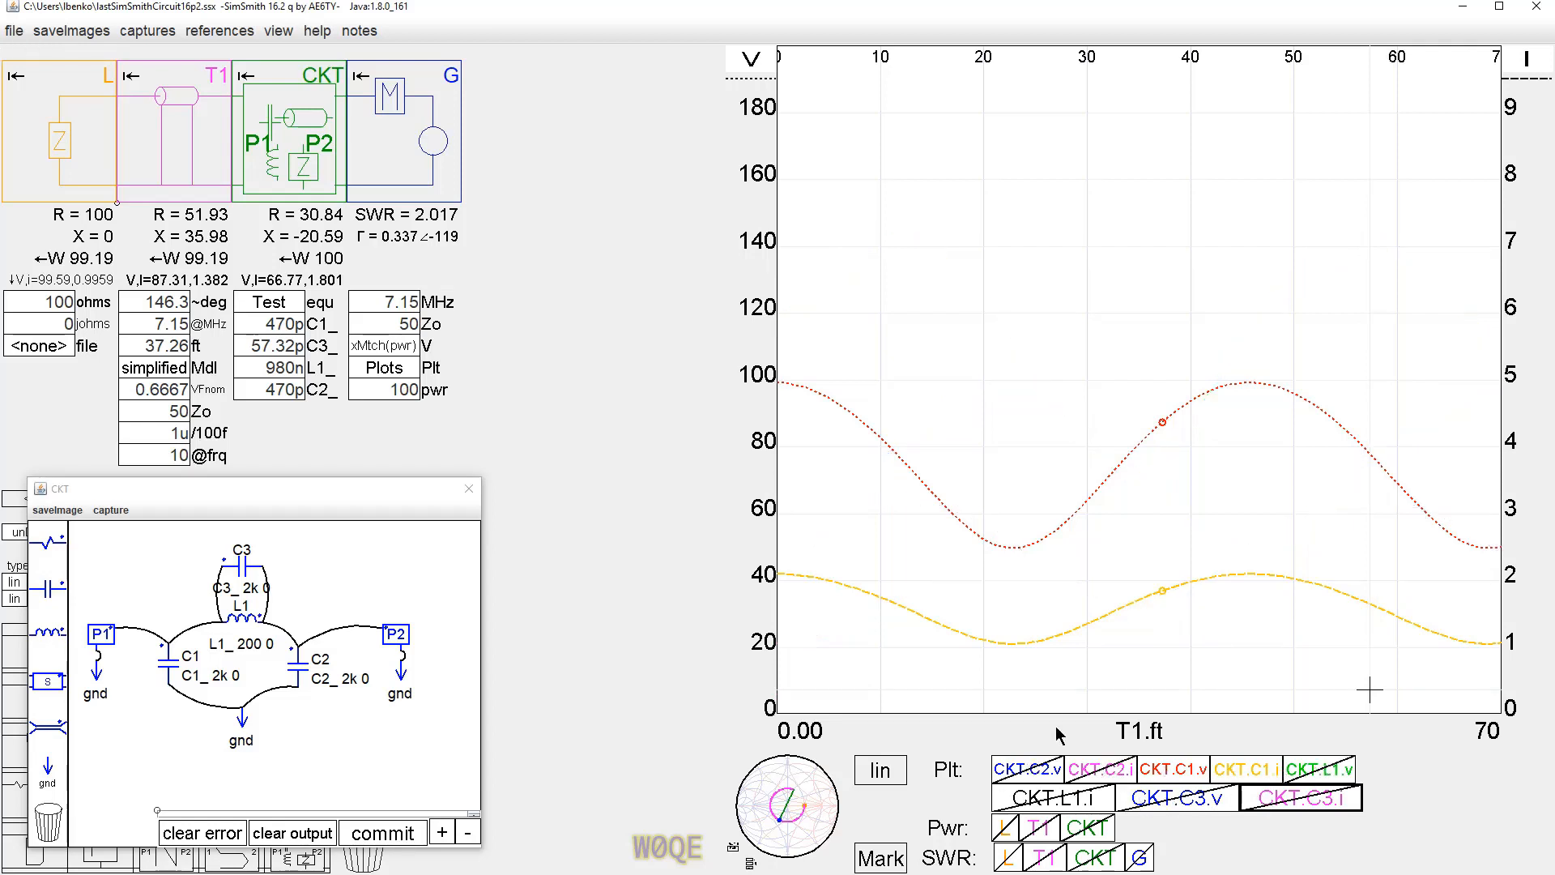
pyautogui.click(1247, 384)
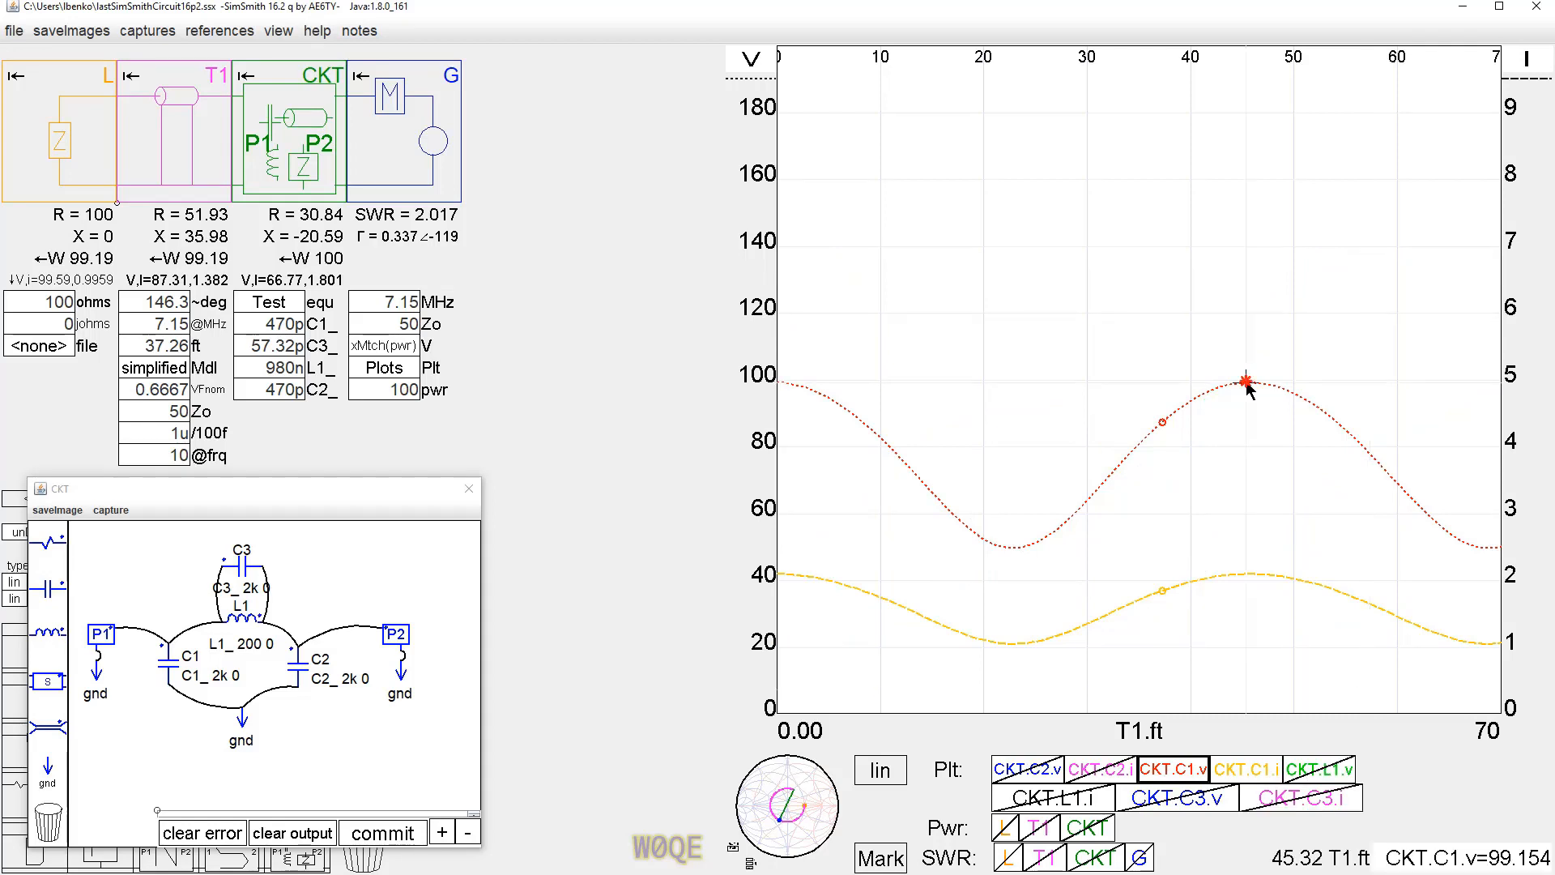
pyautogui.click(1246, 573)
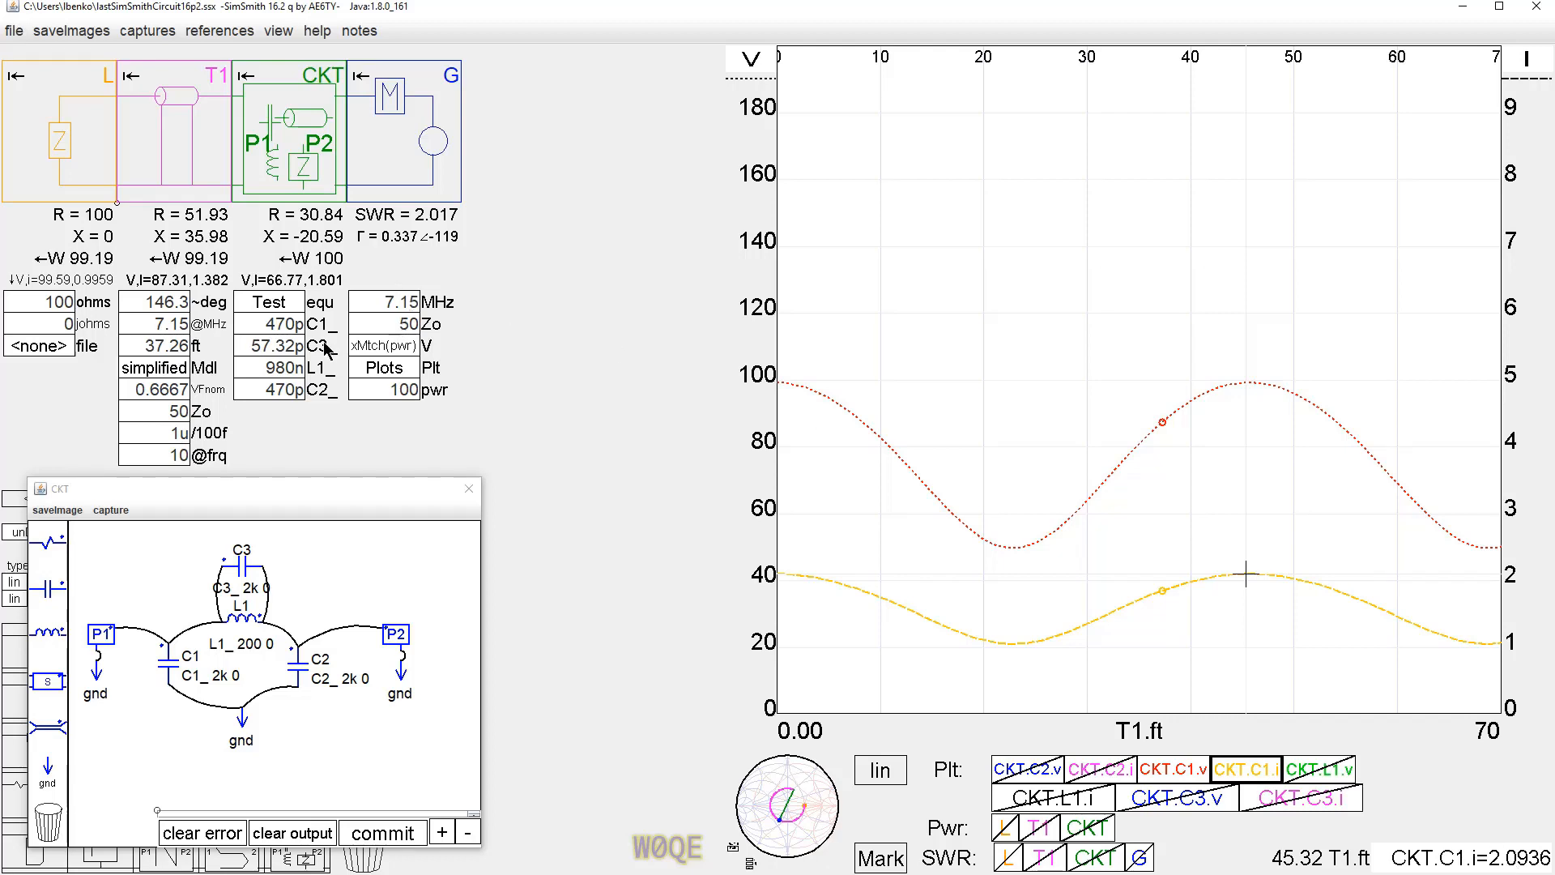
# Step: Switch the generator to useZo, and read C1's voltage and current peaks at 45.32 ft
pyautogui.click(368, 348)
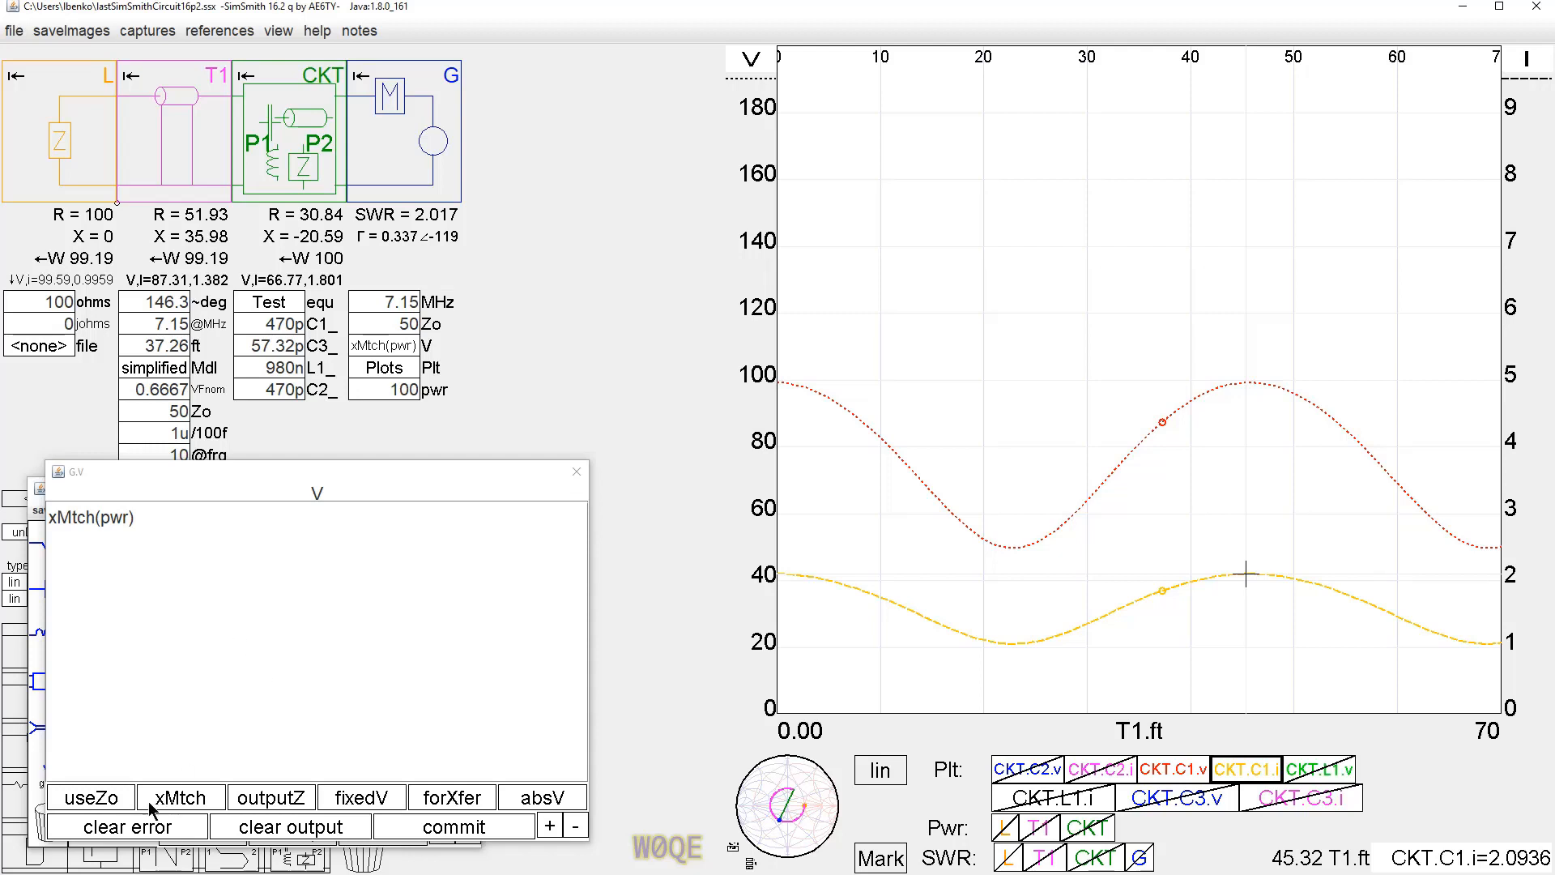
pyautogui.click(85, 797)
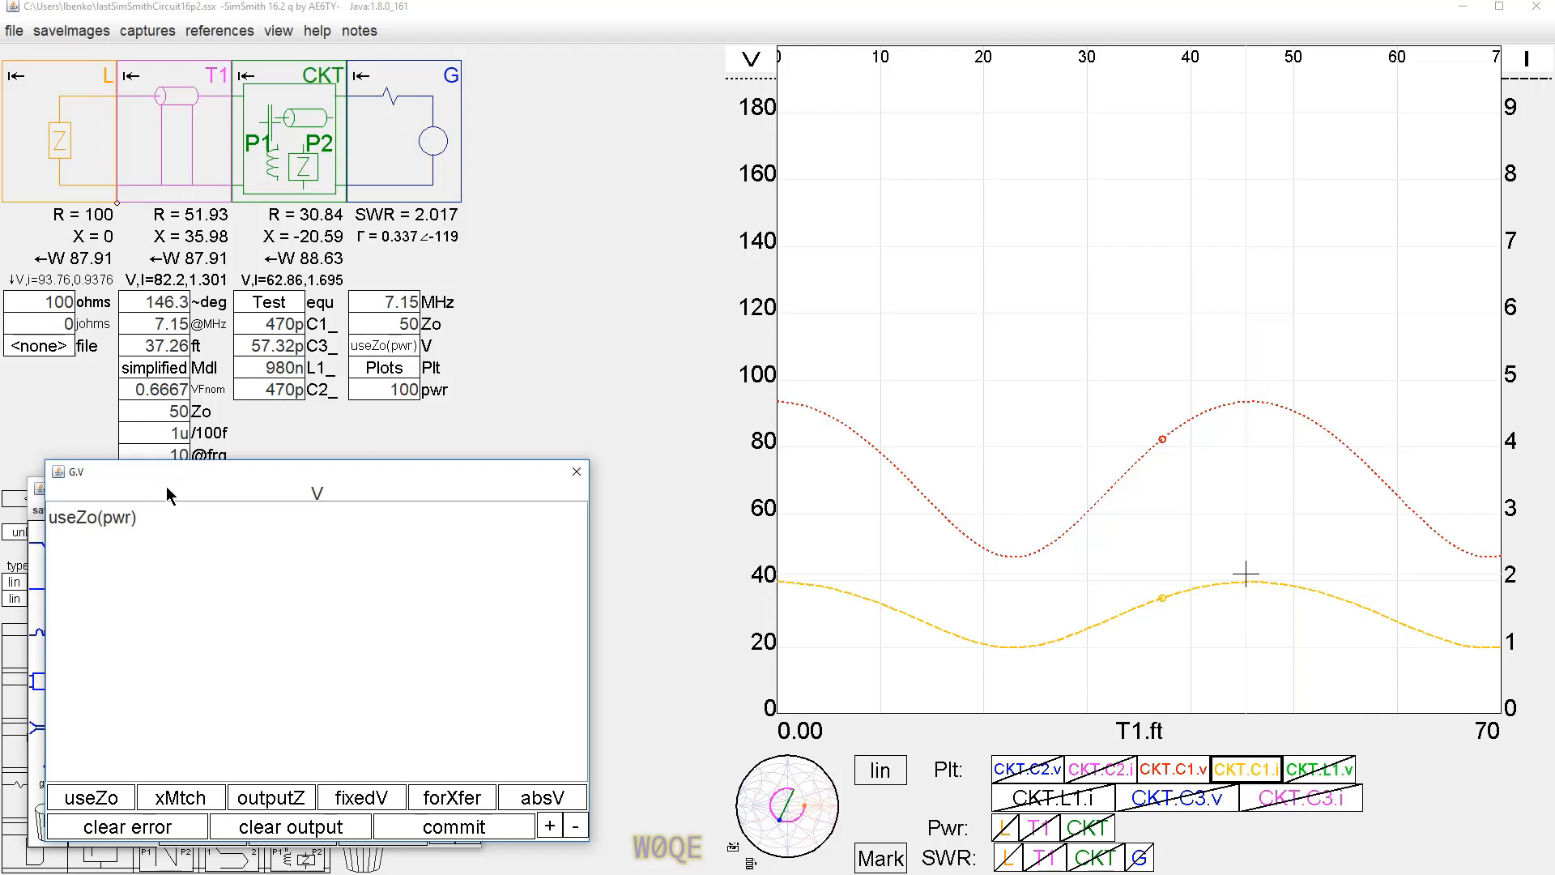
pyautogui.click(1247, 401)
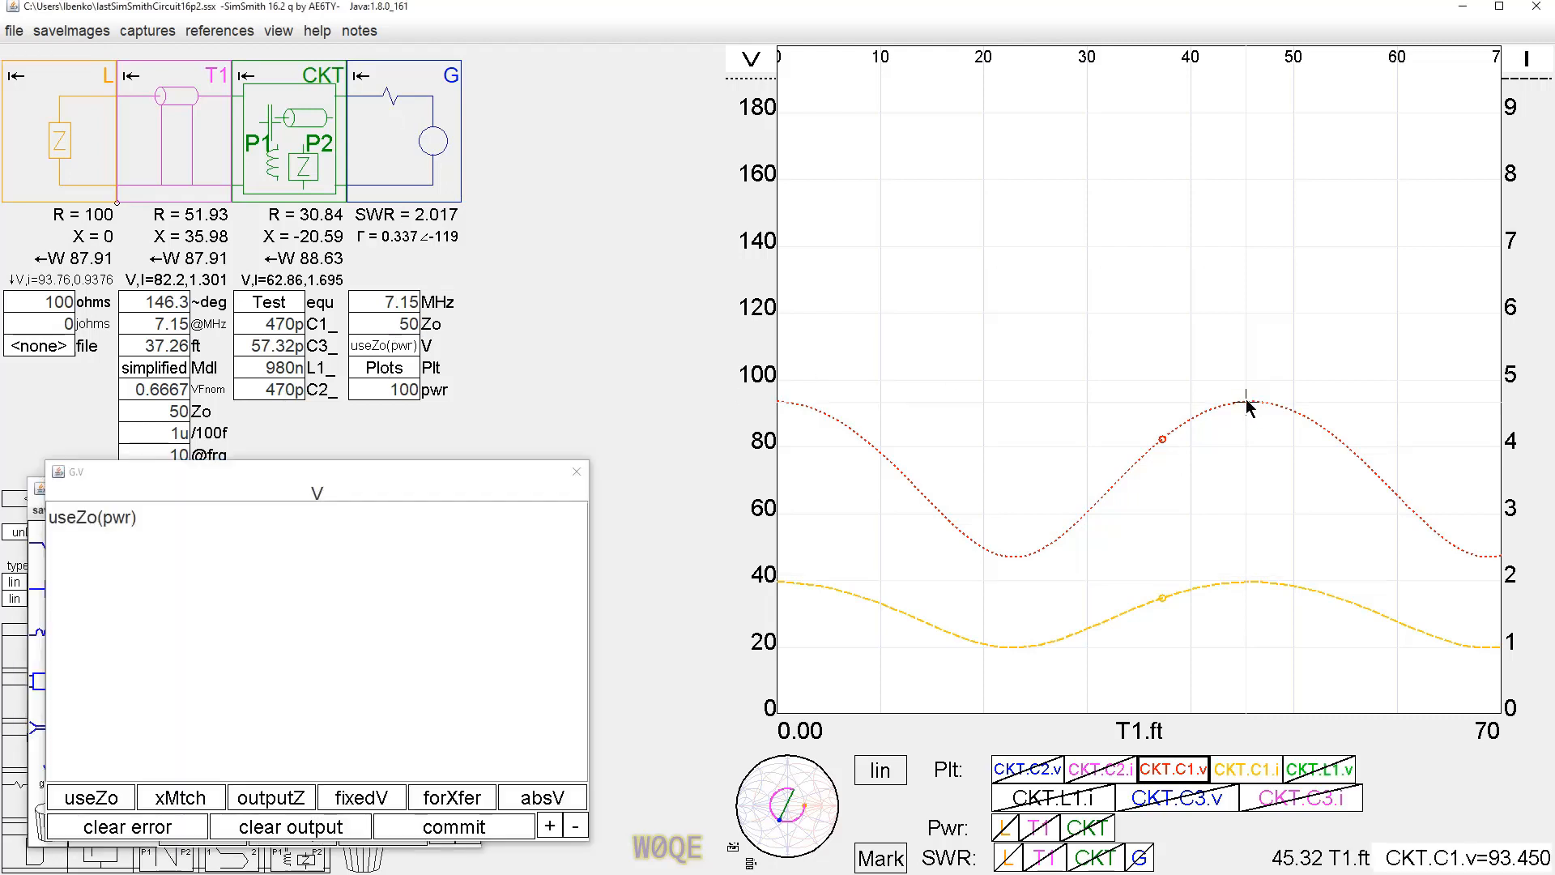
pyautogui.click(1248, 585)
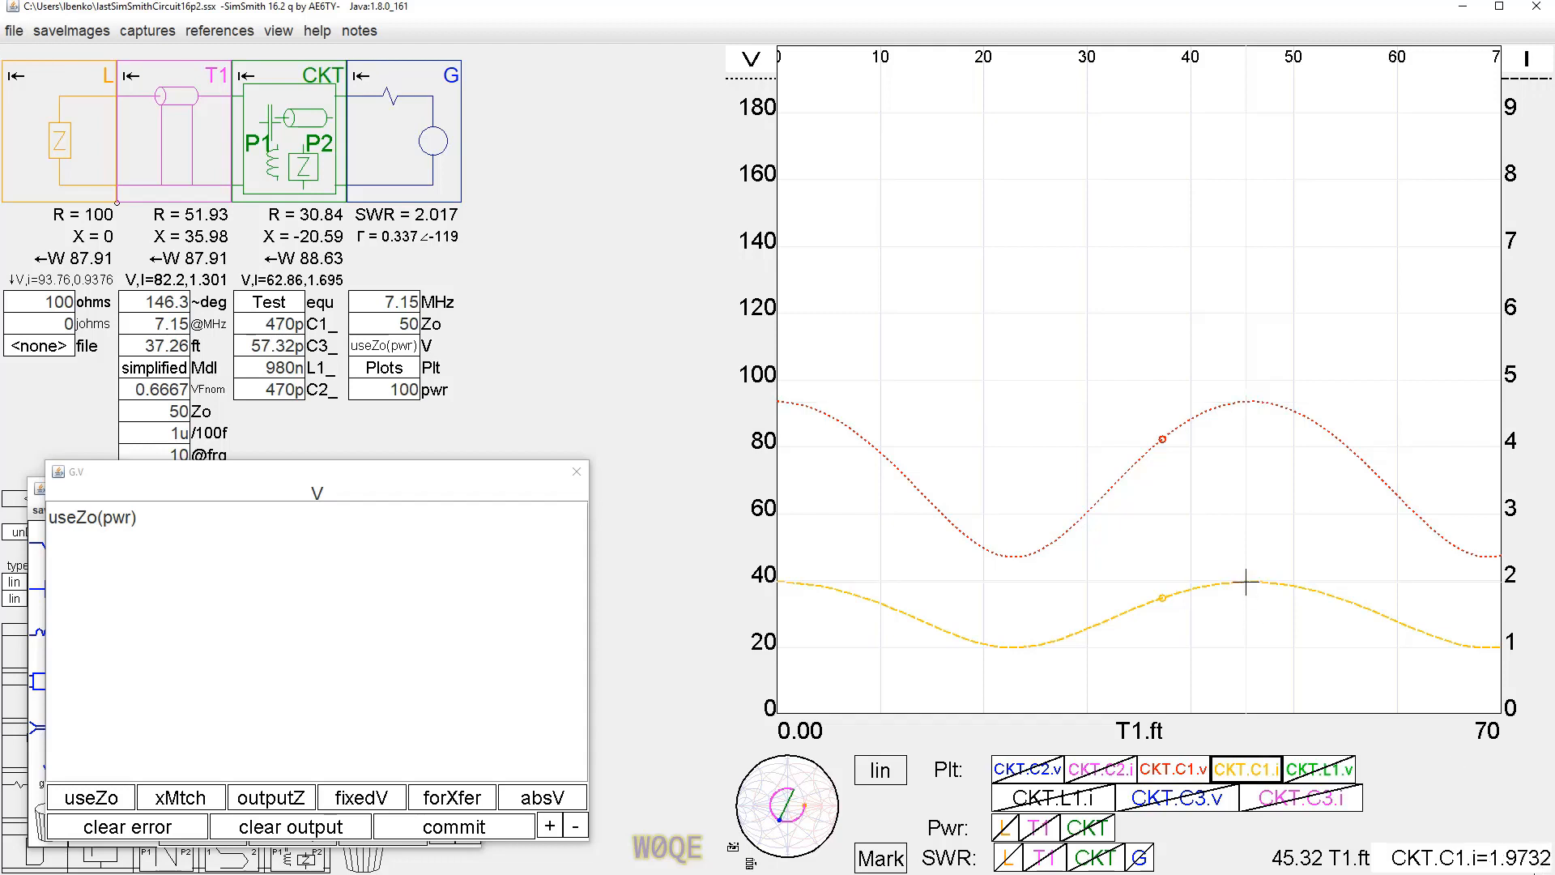
pyautogui.click(577, 472)
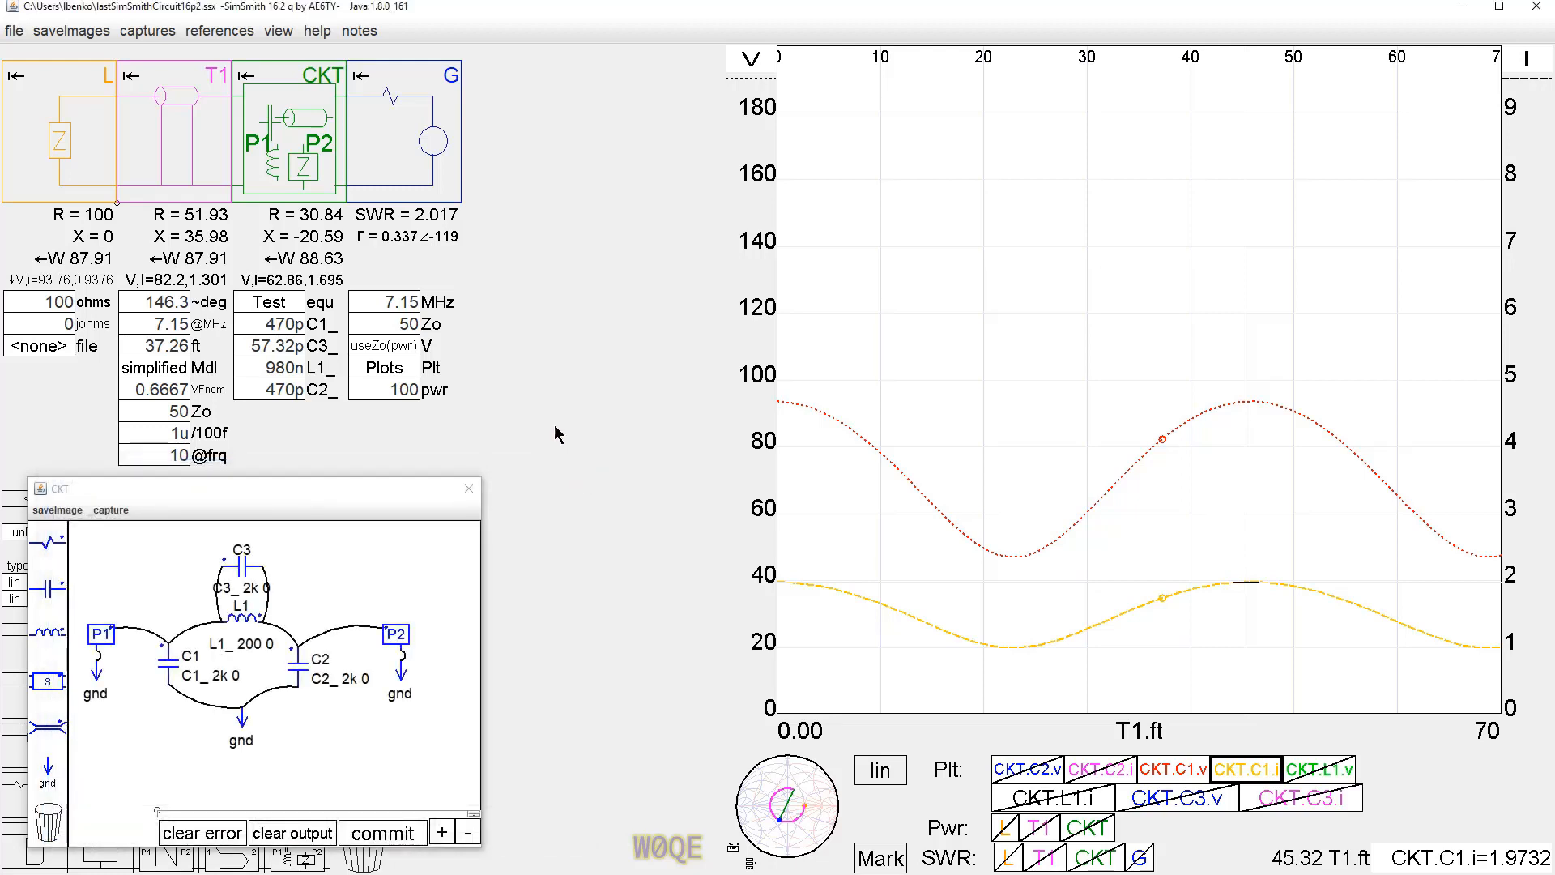
# Step: Set the load resistance to 50 ohms, and read C1's voltage and current at 33.99 ft
pyautogui.doubleClick(35, 301)
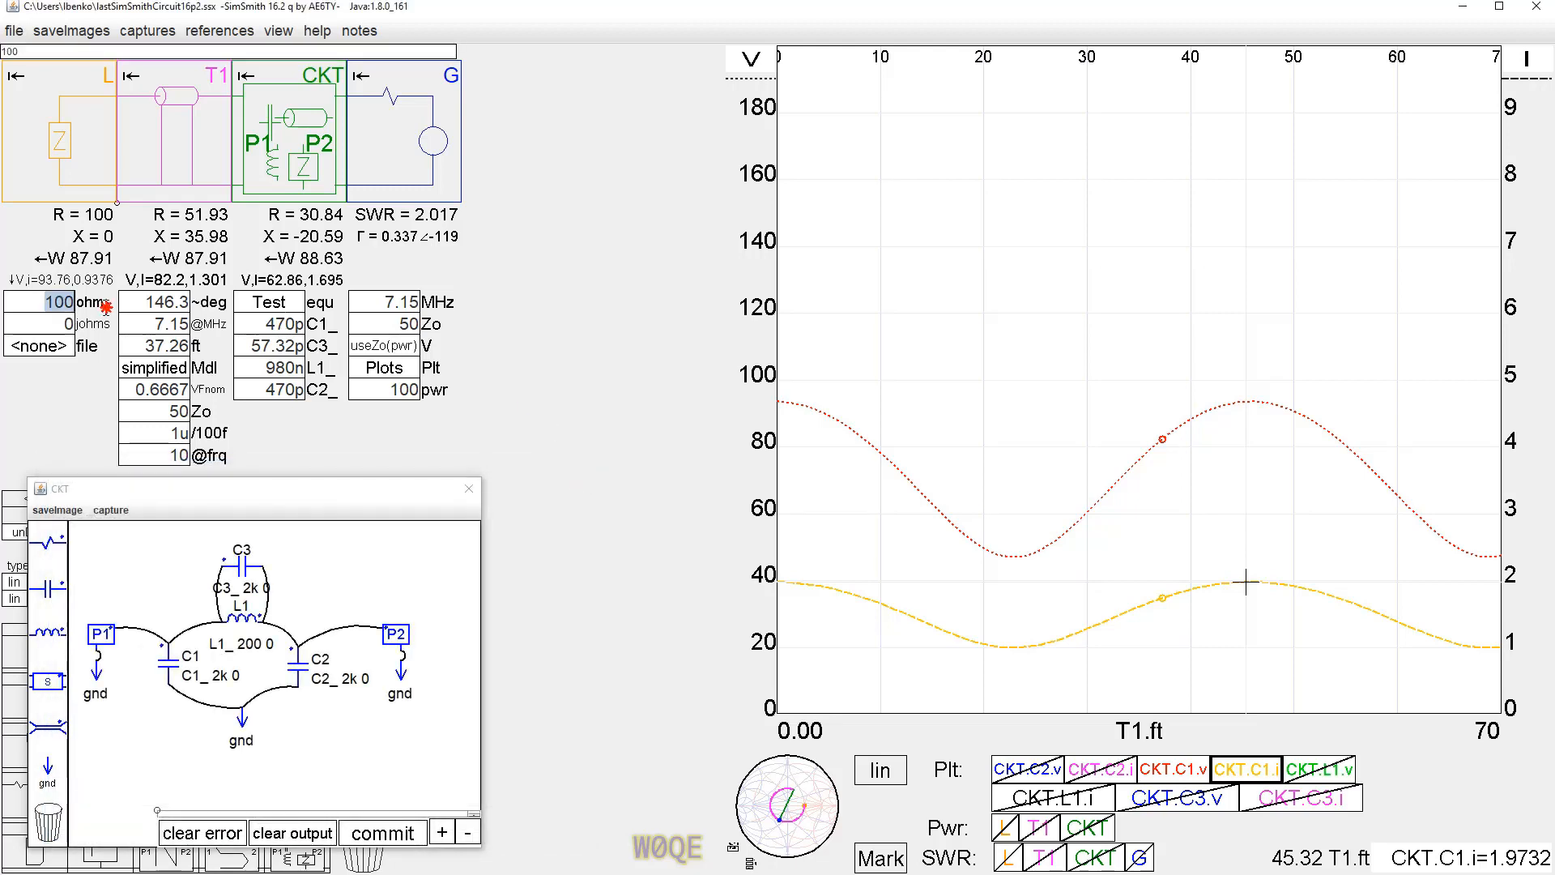
pyautogui.write('50')
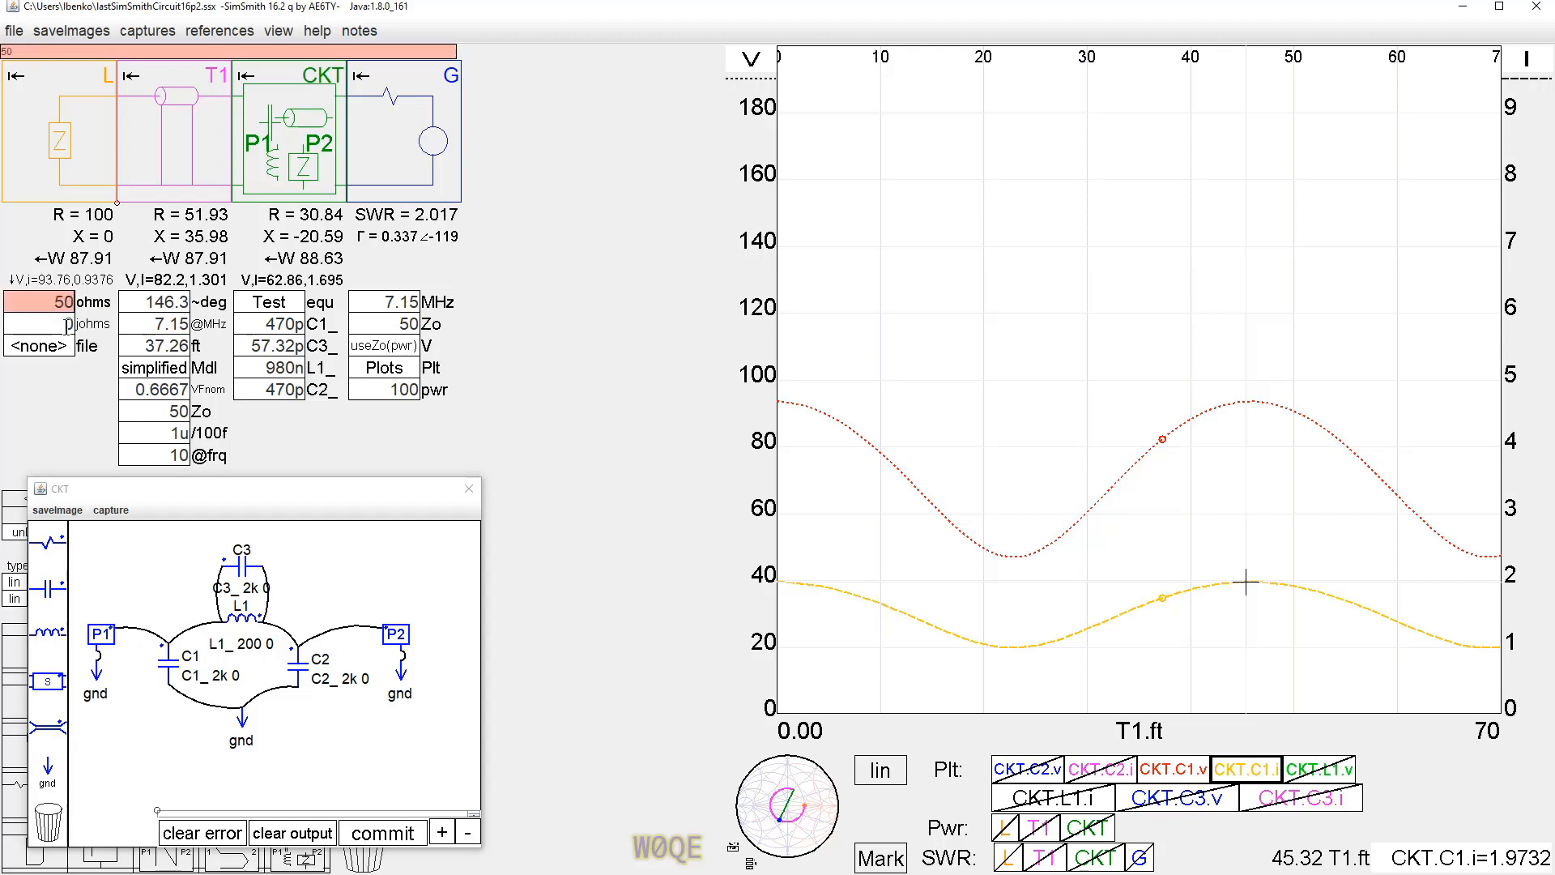
pyautogui.press('Return')
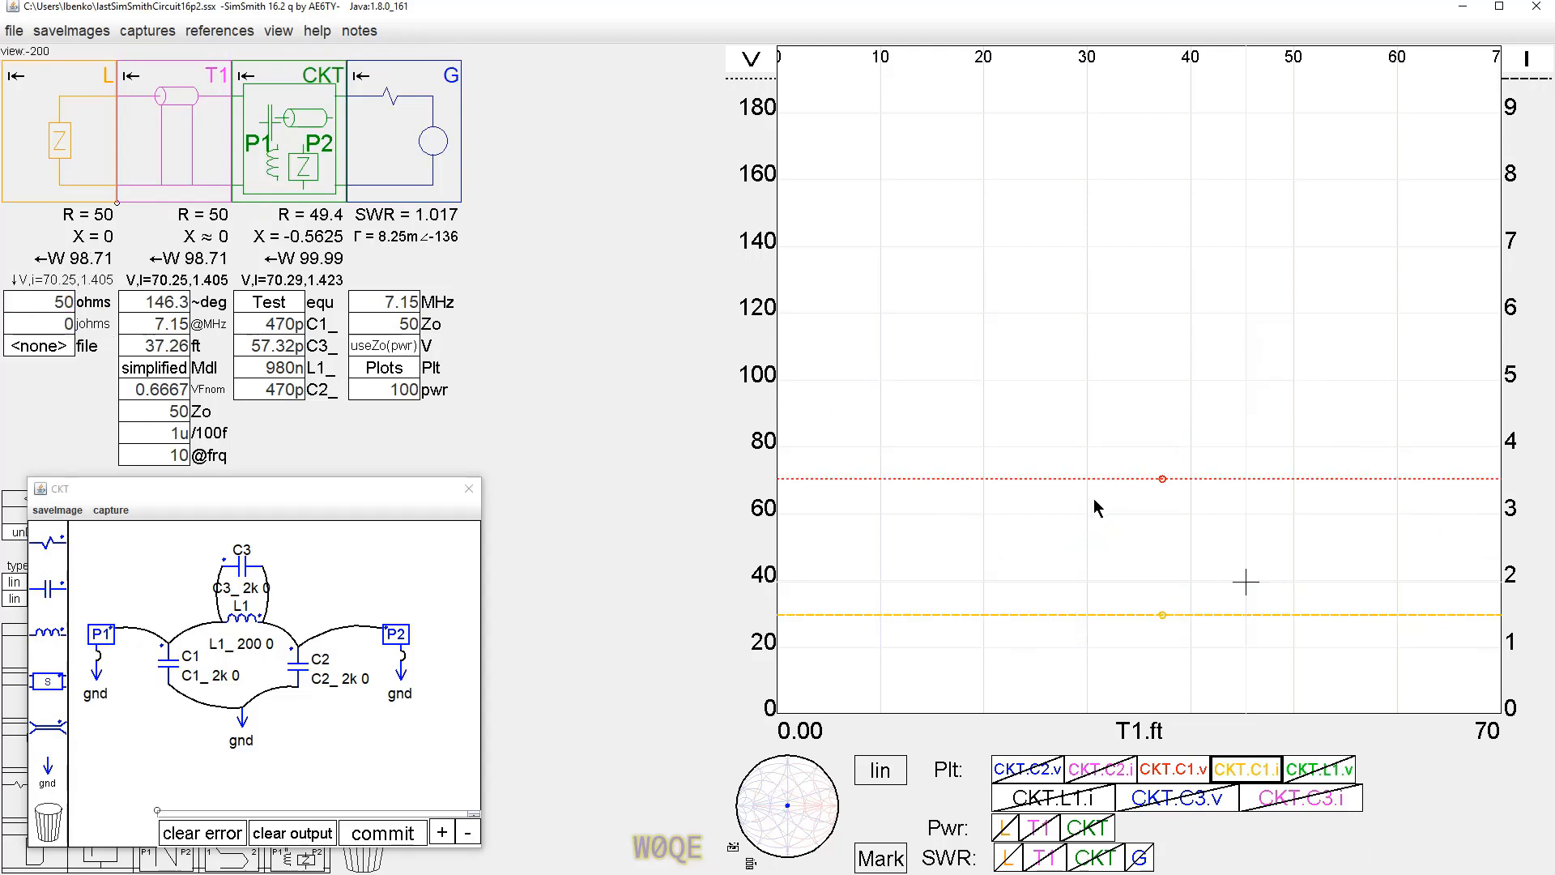
pyautogui.click(1127, 479)
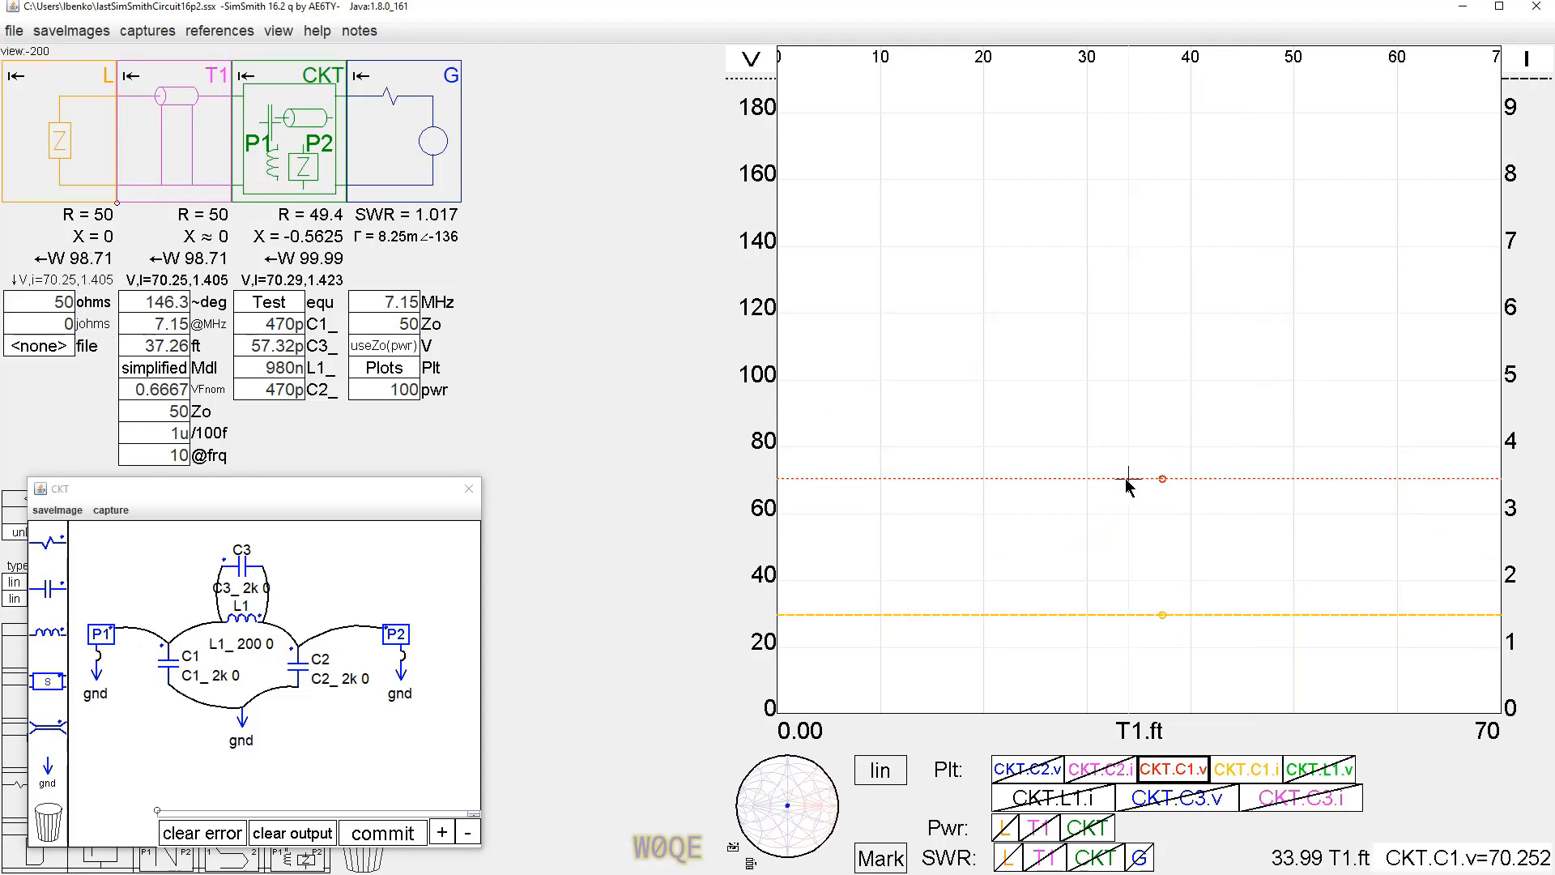
pyautogui.click(1129, 615)
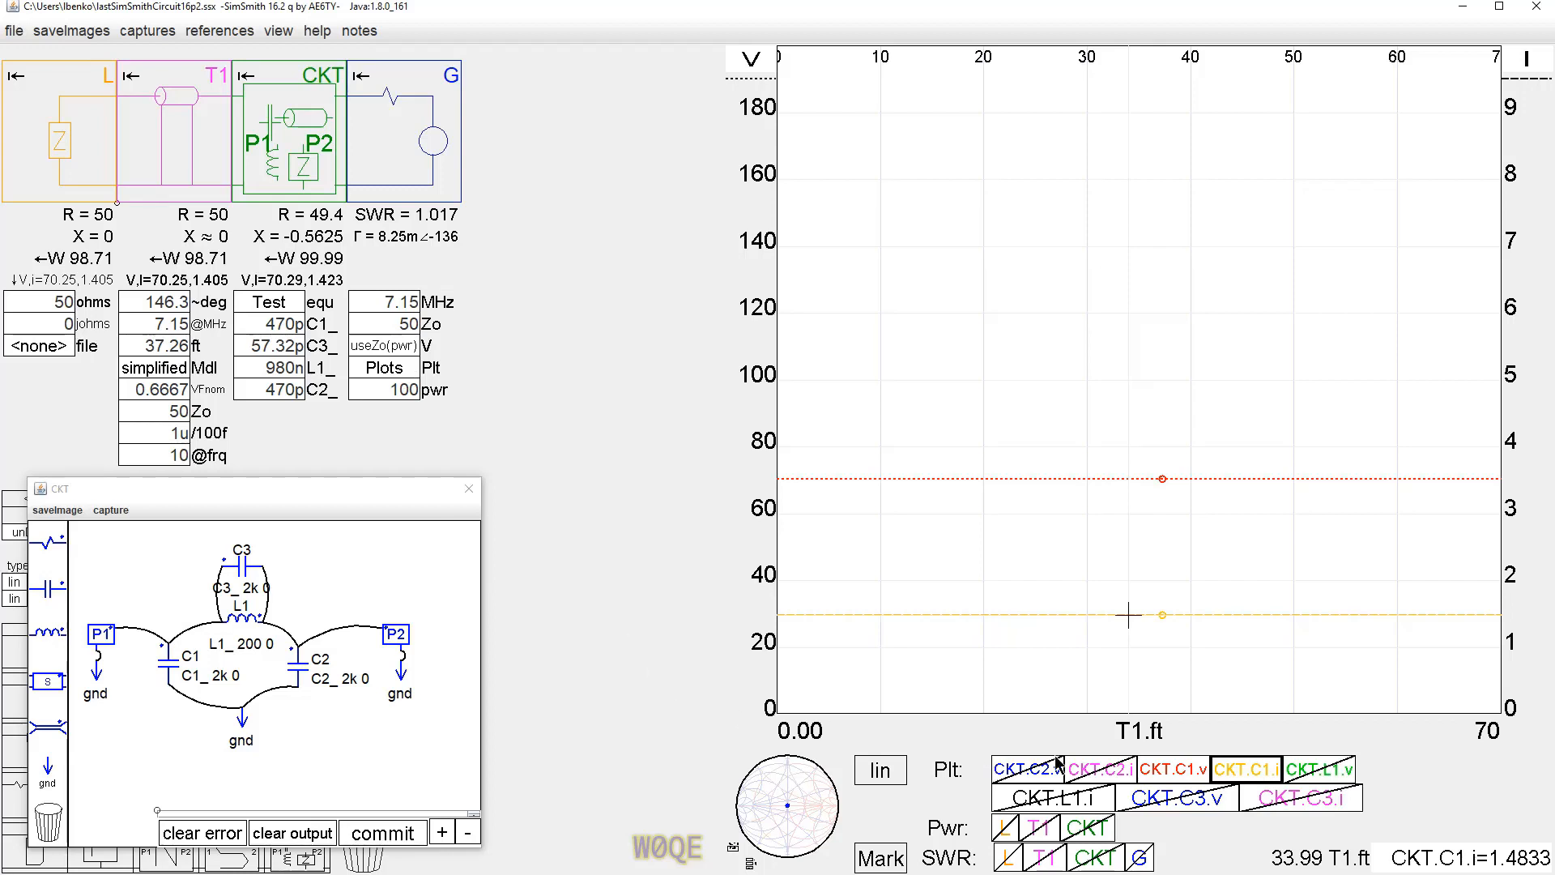
# Step: Set the load resistance back to 100 ohms, and recheck C1's voltage peak at 45.32 ft
pyautogui.click(66, 302)
pyautogui.write('100')
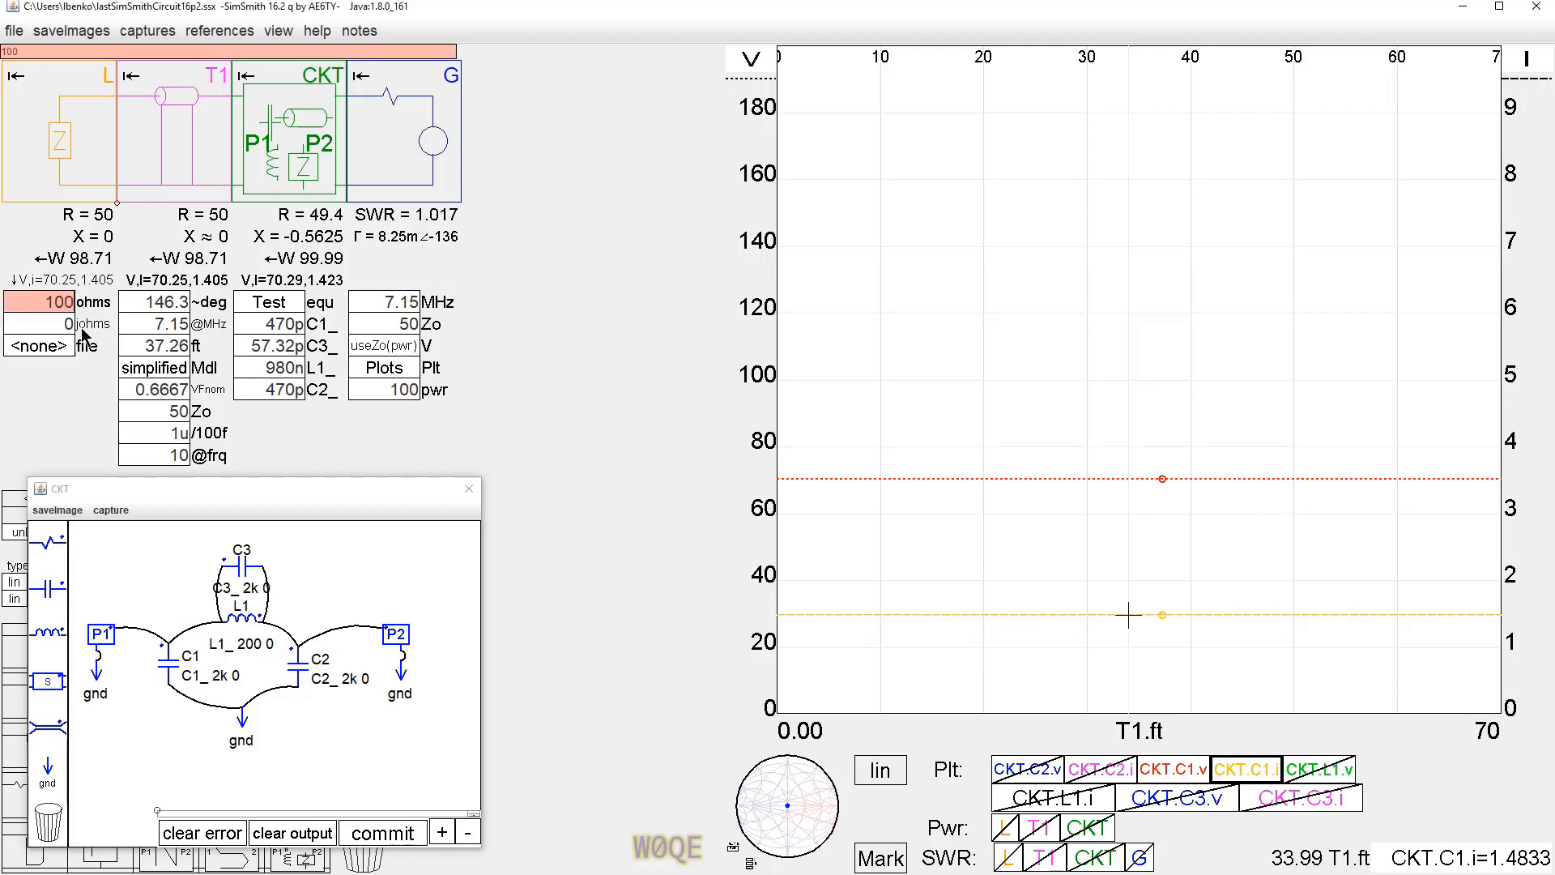
pyautogui.press('Return')
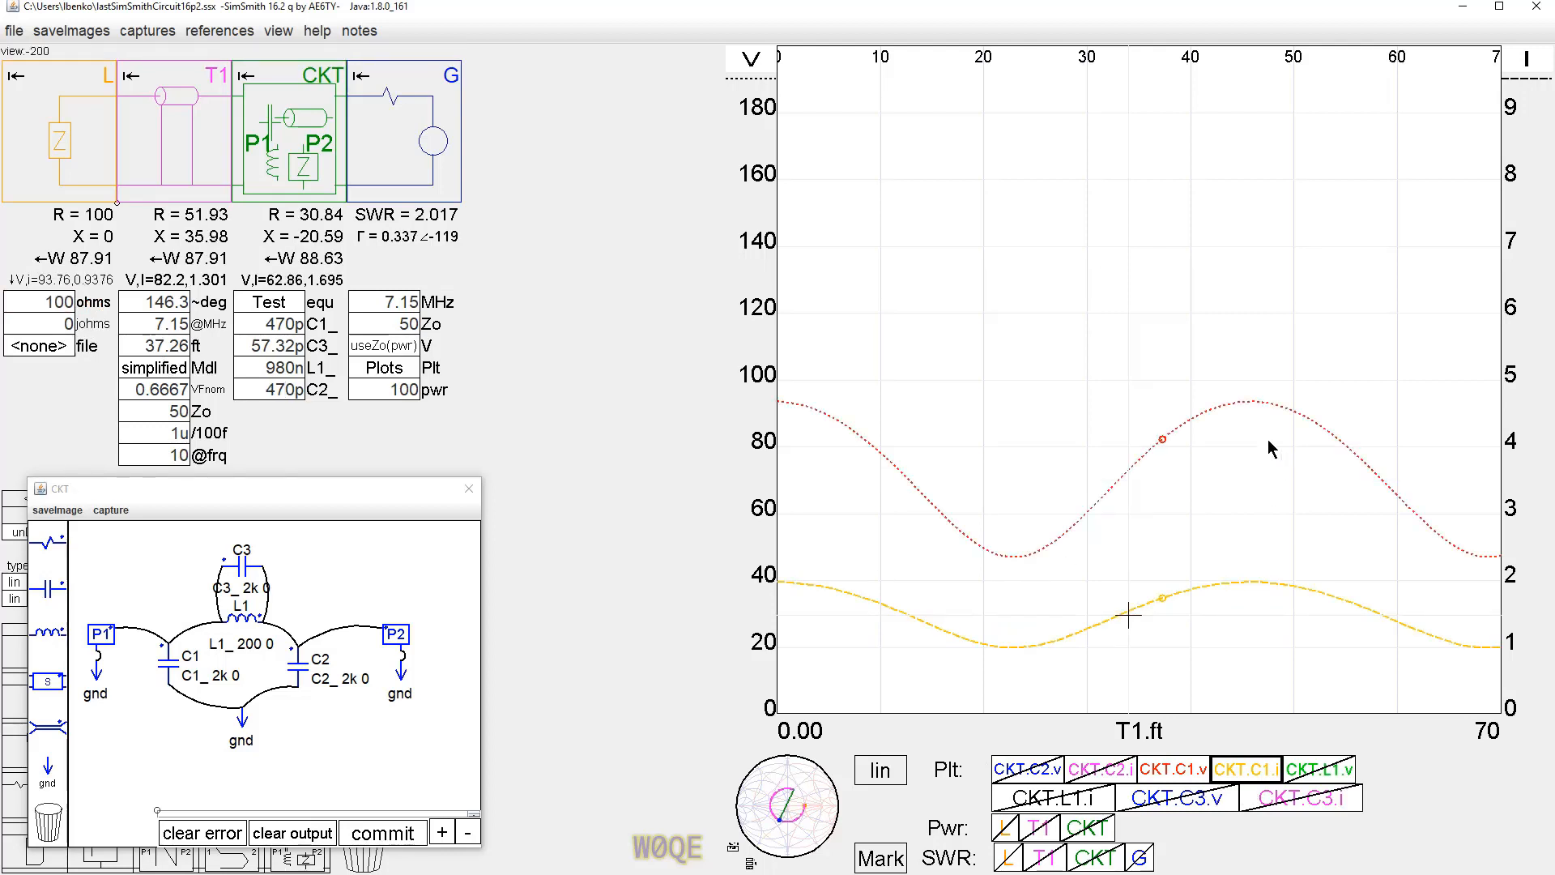
pyautogui.click(1248, 401)
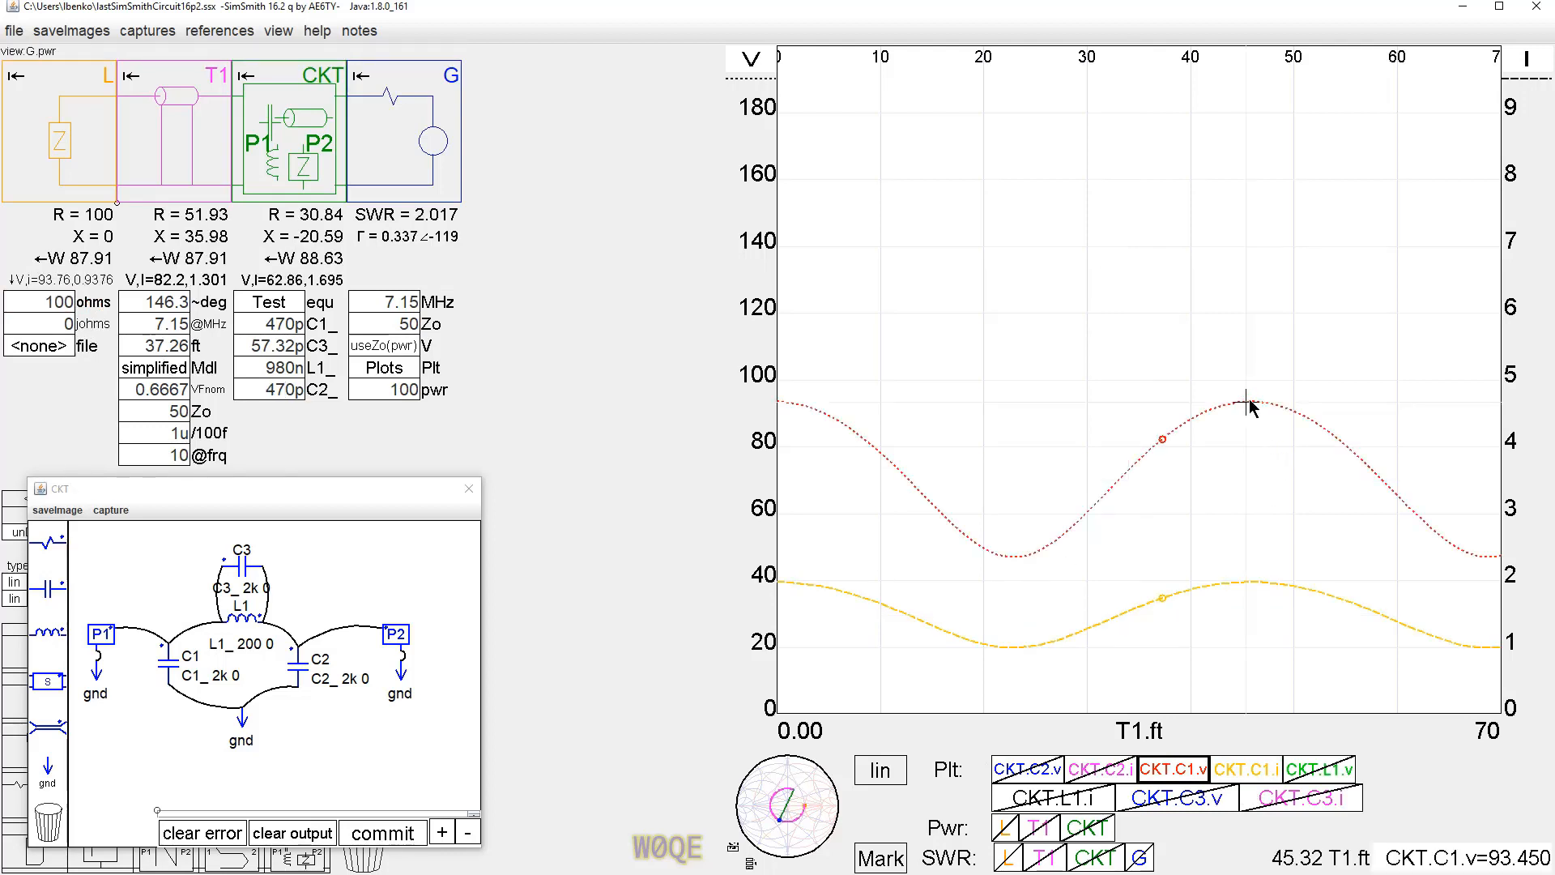
# Step: Vary the load resistance between 65.61 and 100 ohms, and check the impedance path on the enlarged Smith chart at 100 ohms
pyautogui.doubleClick(27, 299)
pyautogui.write('72.9')
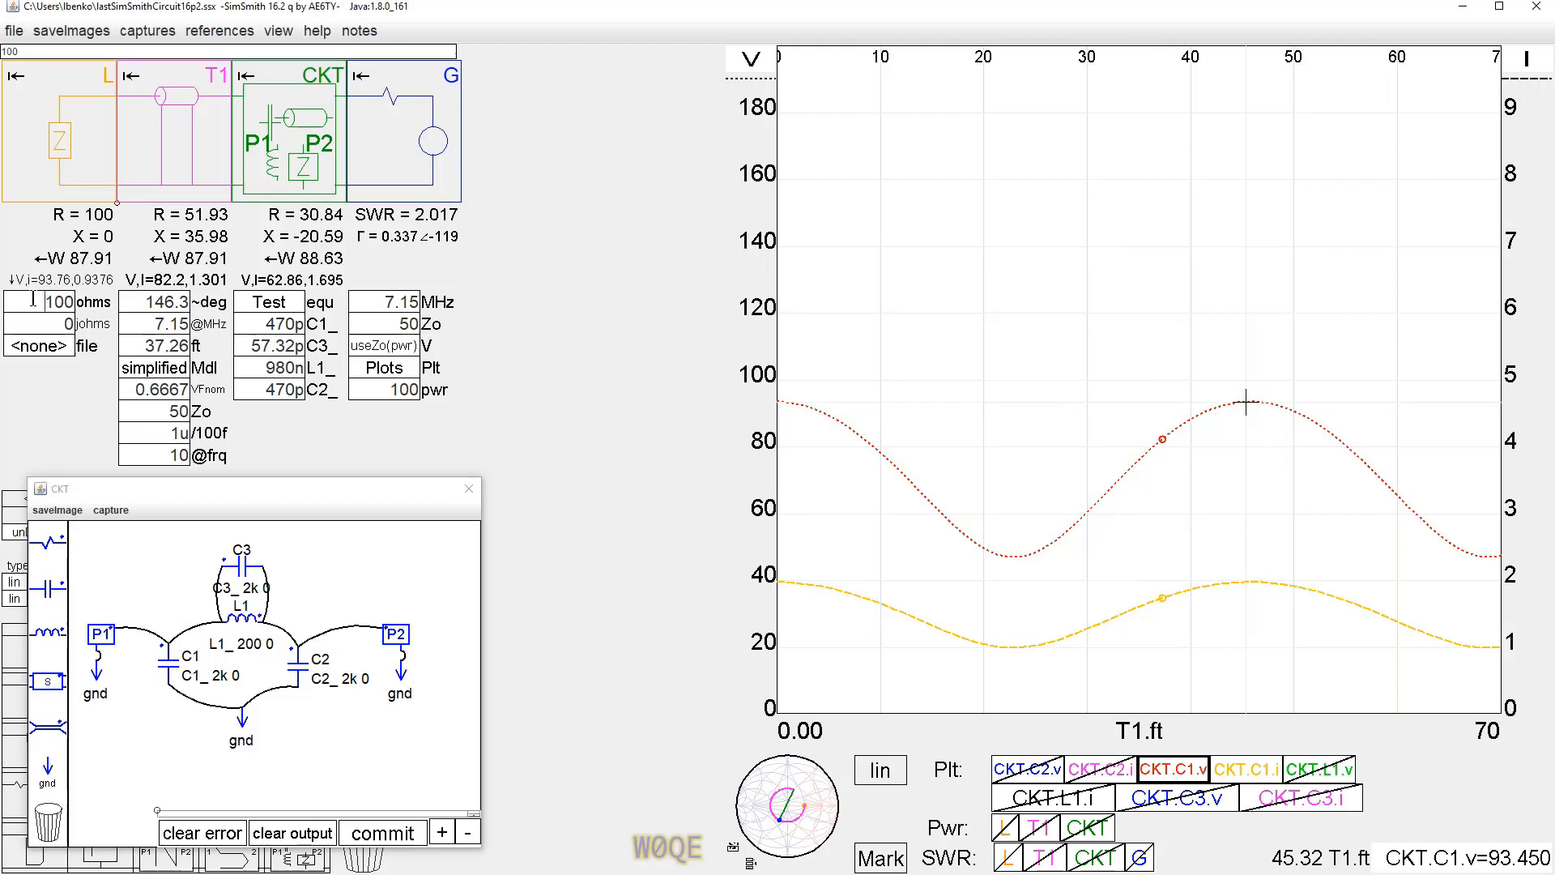
pyautogui.press('Return')
pyautogui.scroll(-4, 36, 301)
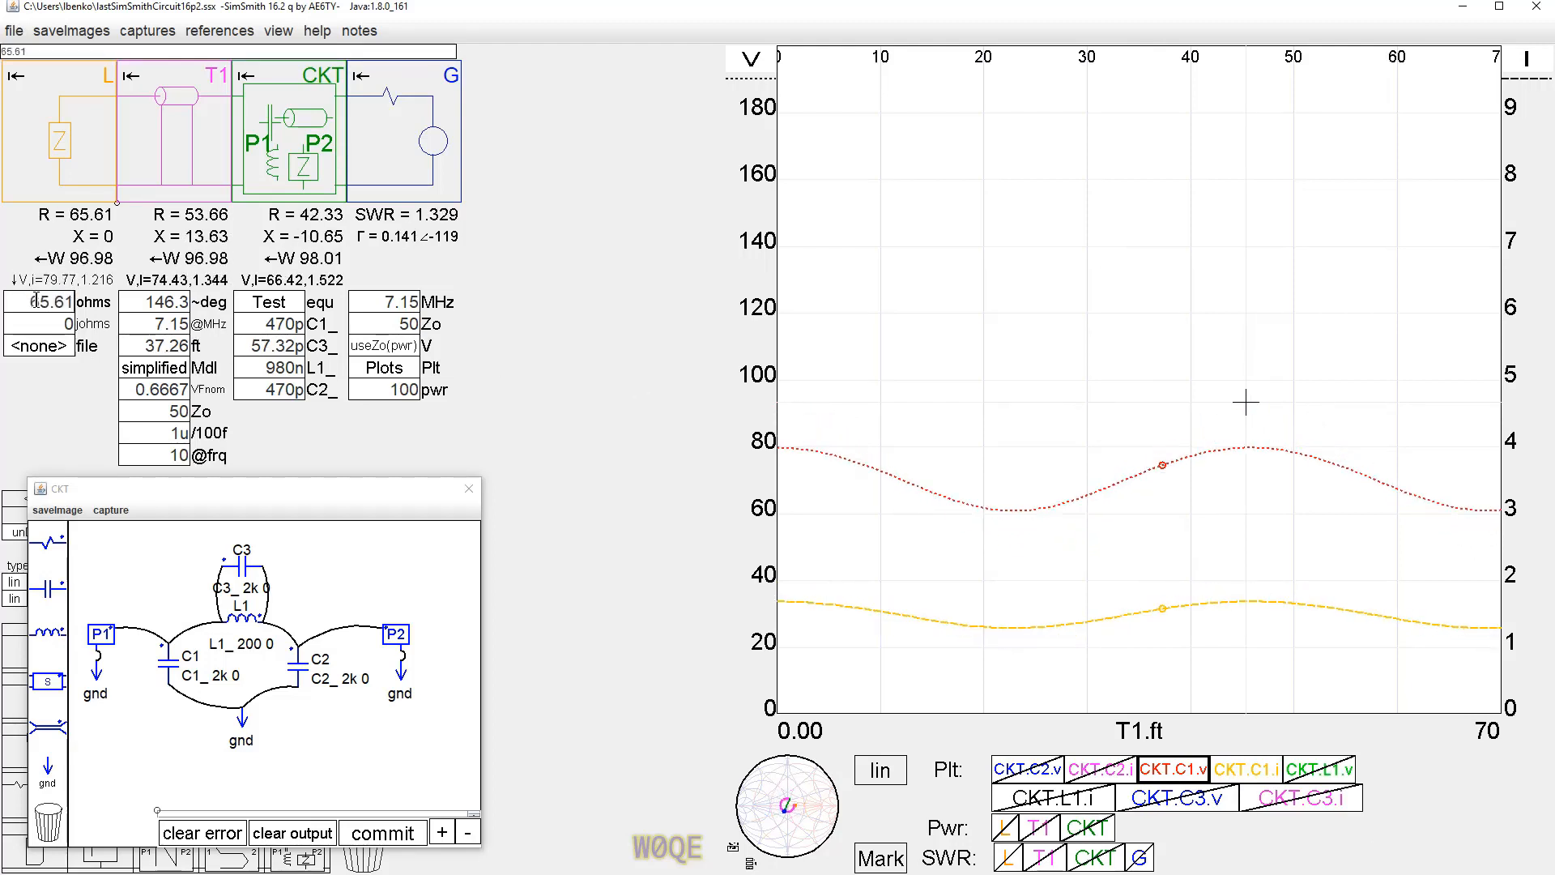
pyautogui.scroll(7, 36, 301)
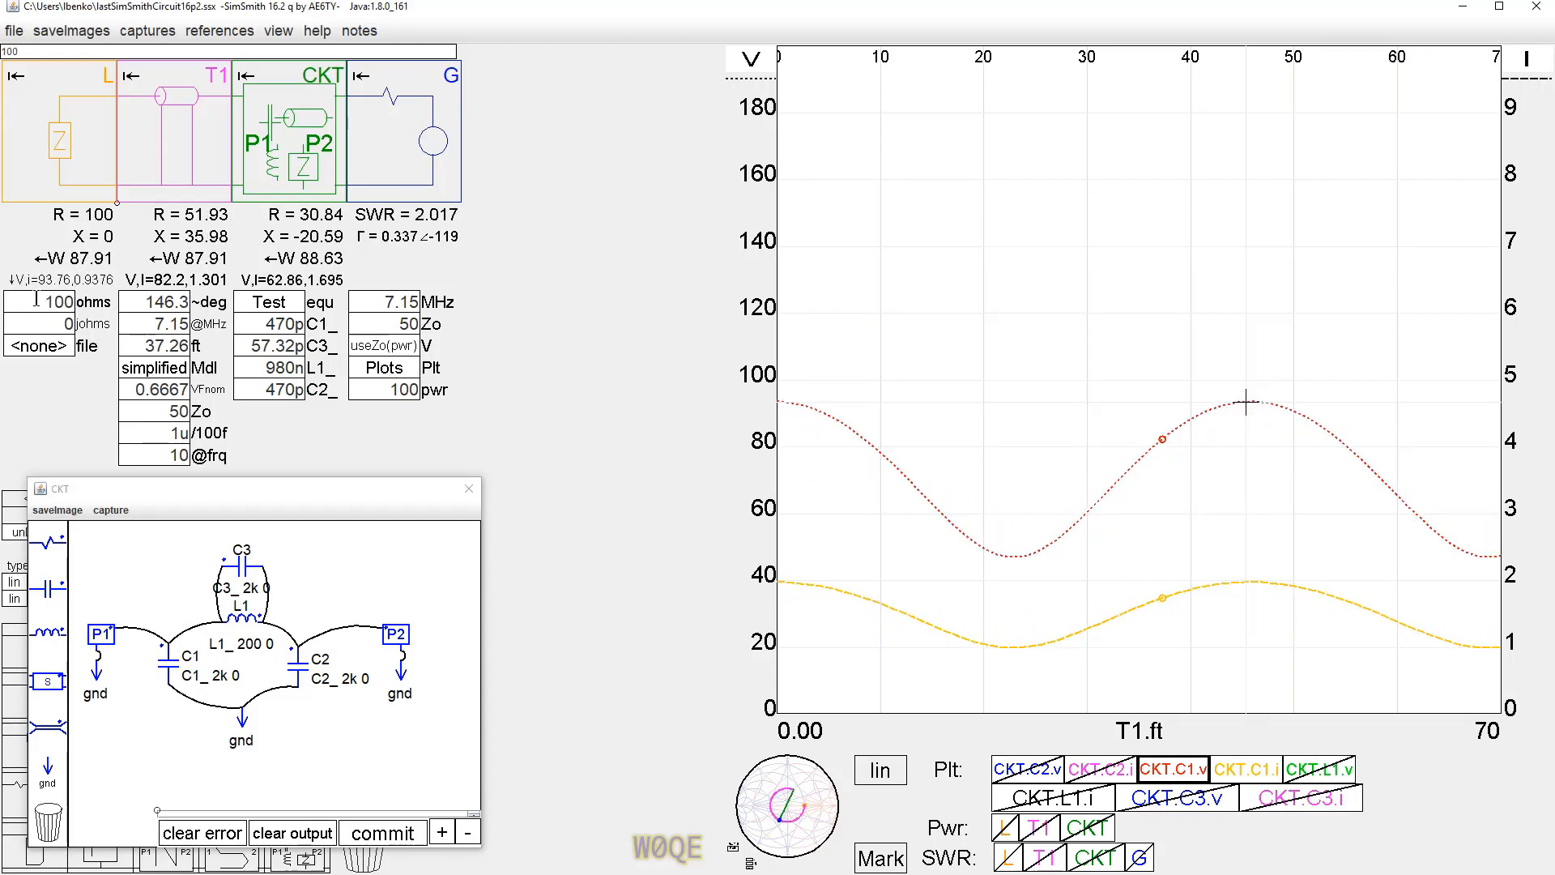
pyautogui.scroll(-3, 36, 301)
pyautogui.scroll(2, 35, 300)
pyautogui.scroll(2, 35, 300)
pyautogui.click(804, 795)
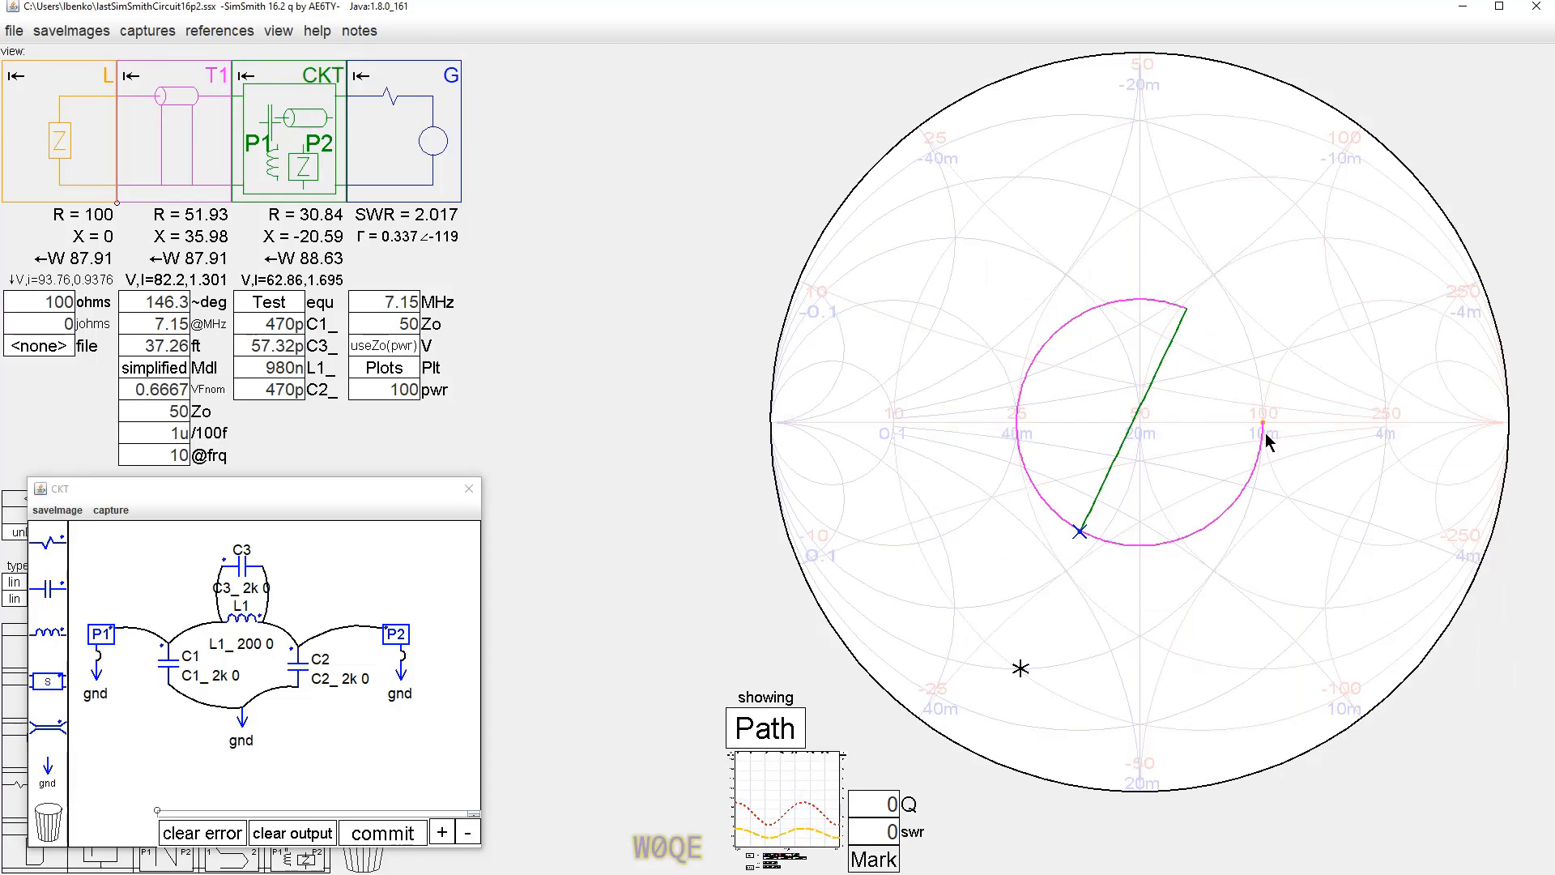
pyautogui.click(775, 806)
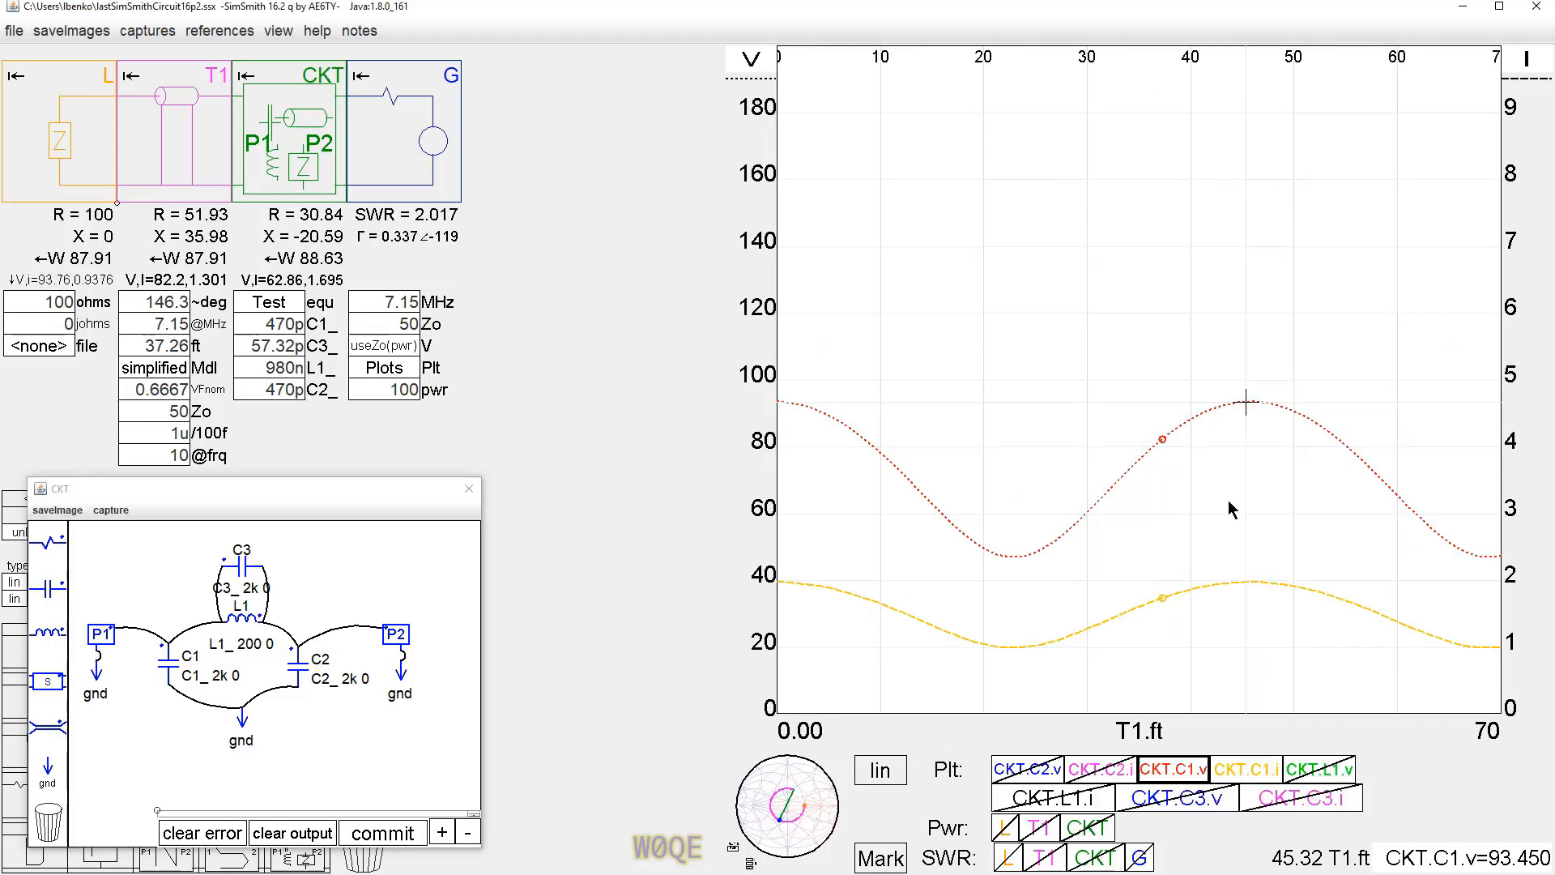
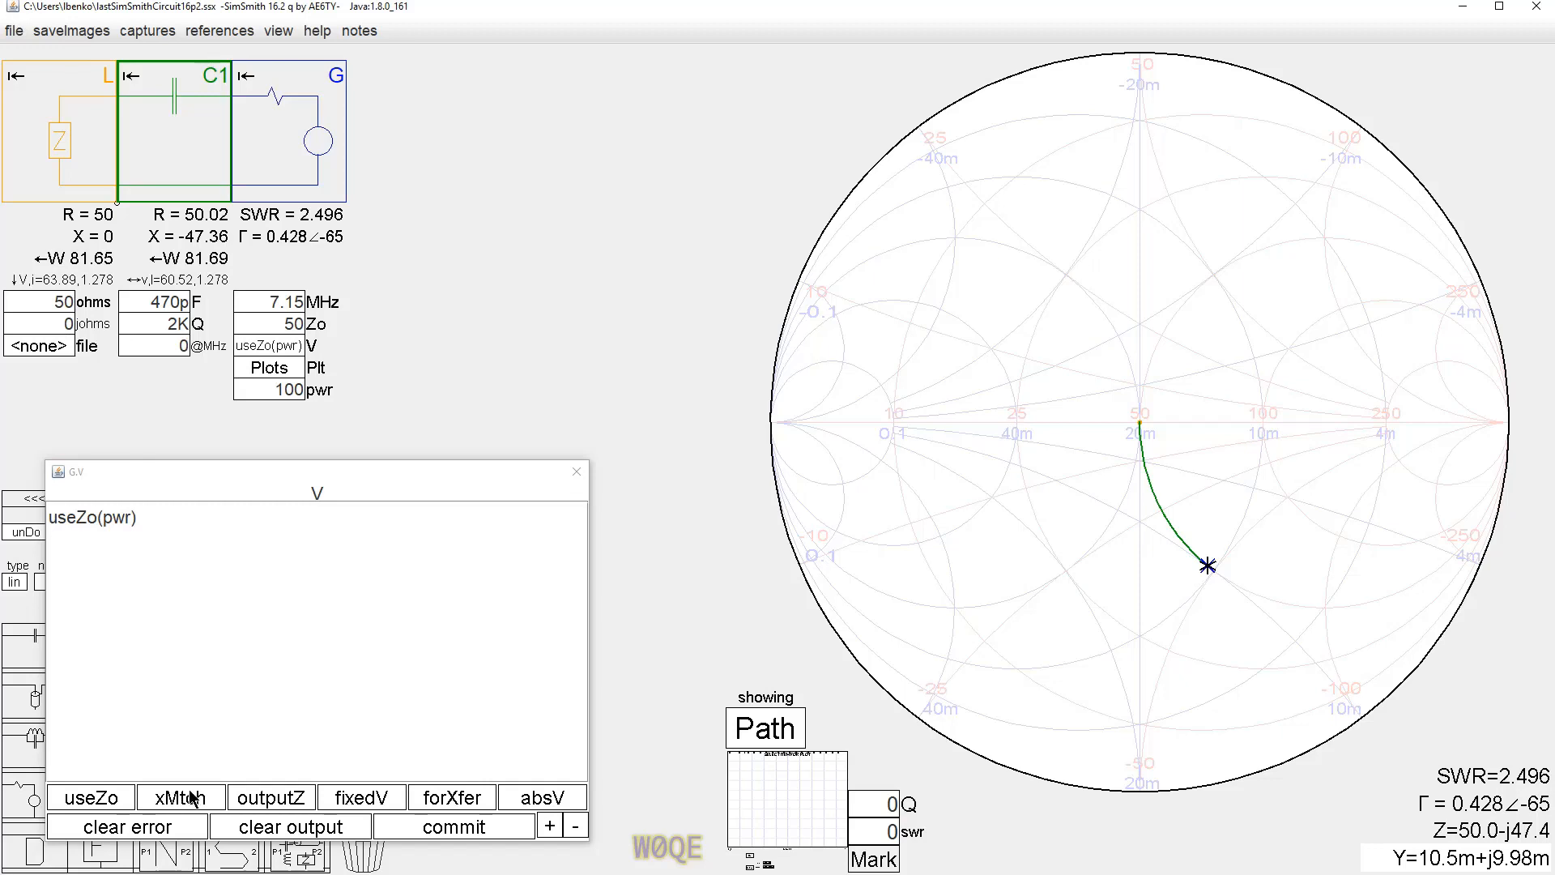
# Step: Switch the generator to xMtch, and rename the series capacitor TEST
pyautogui.click(180, 796)
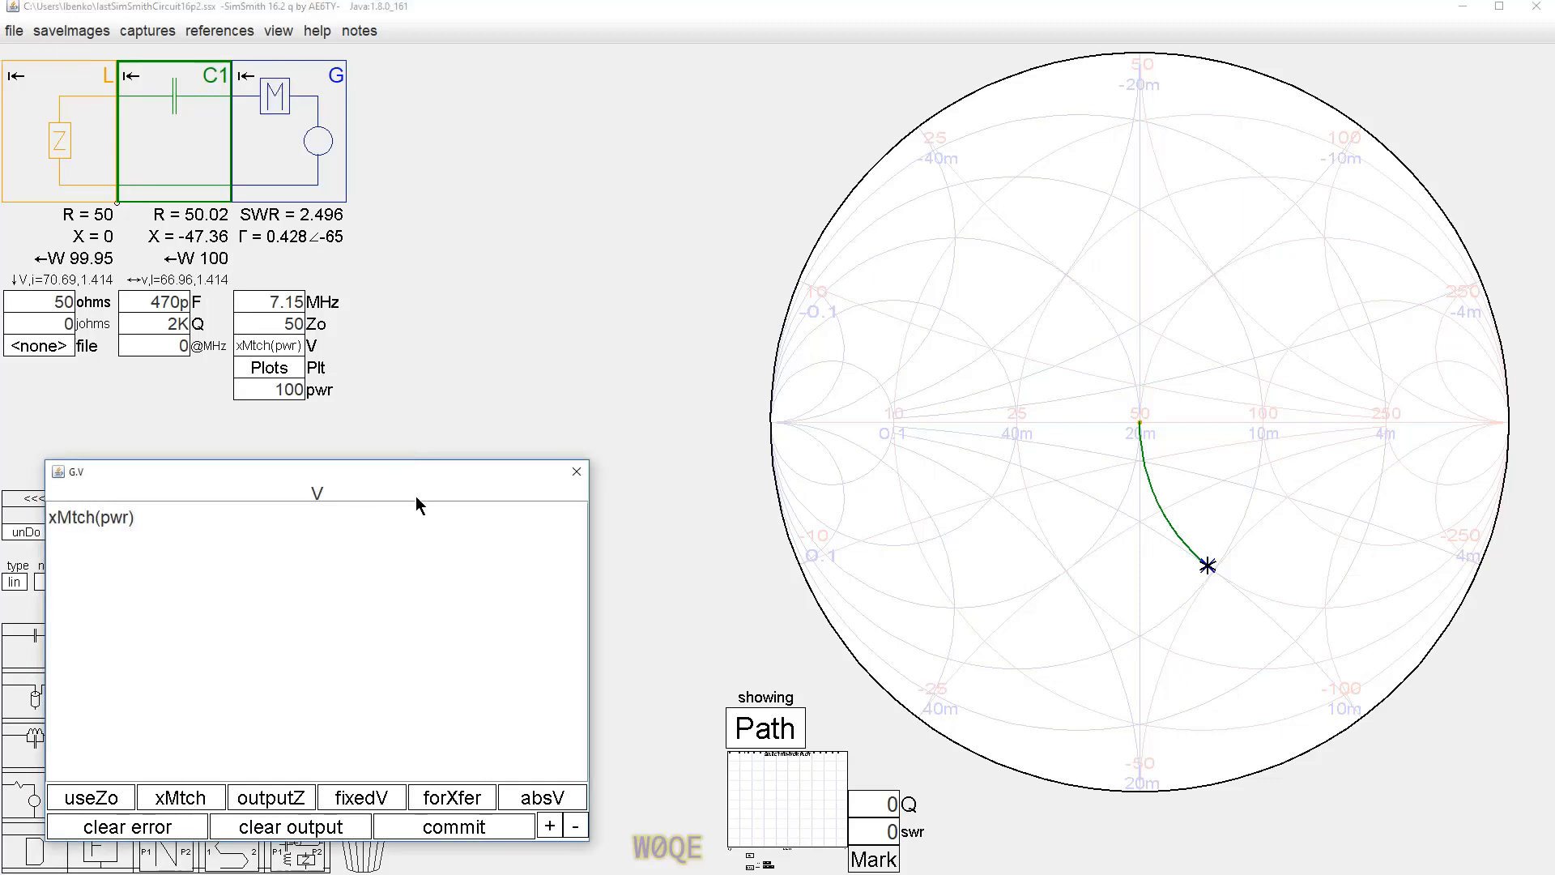
pyautogui.click(577, 472)
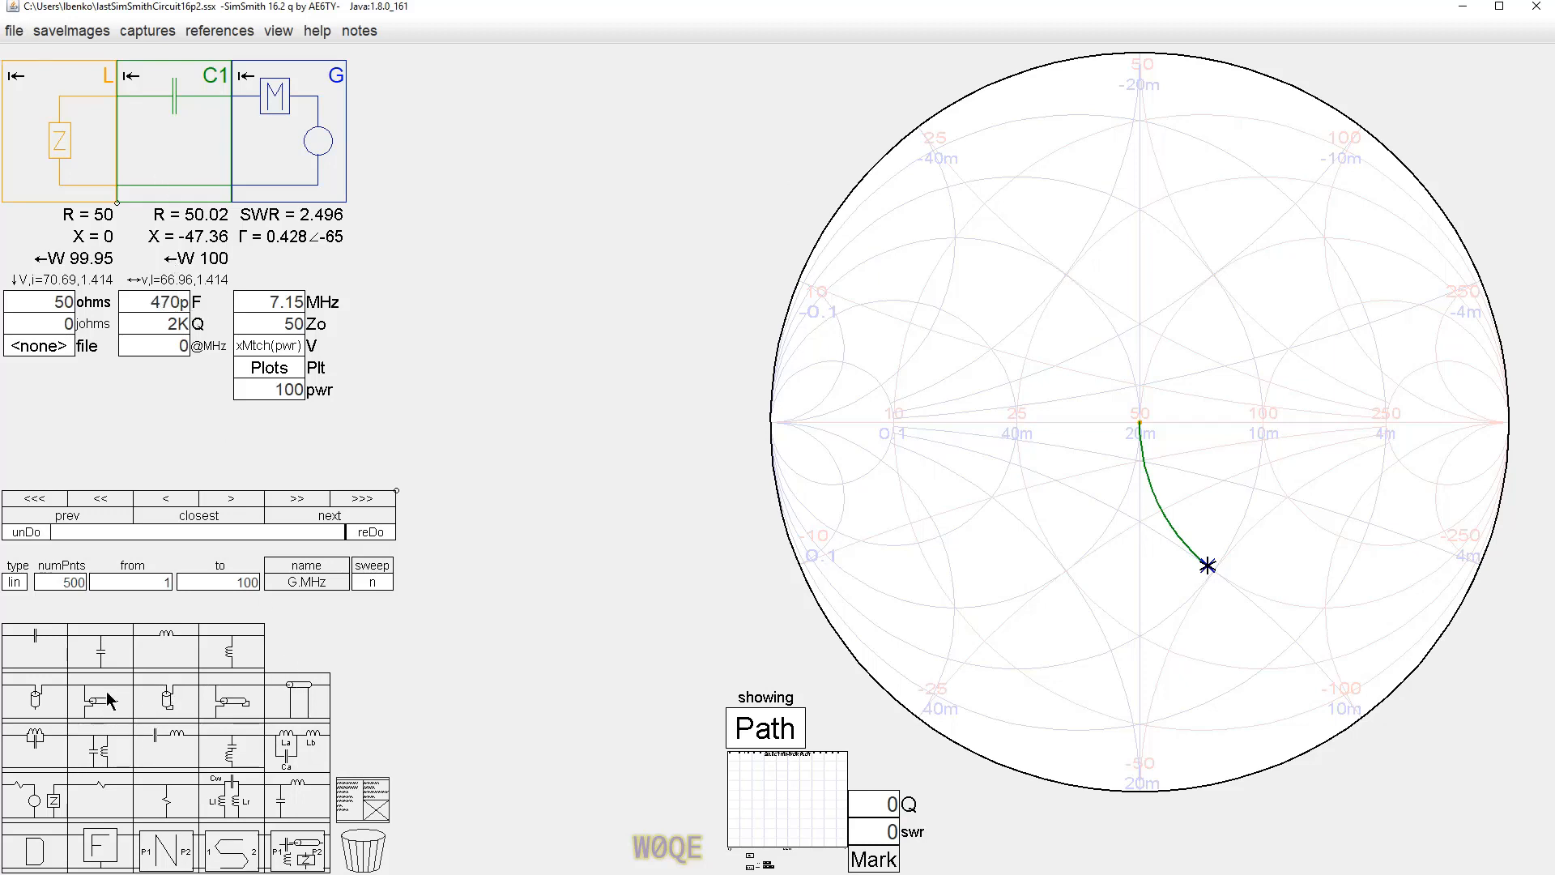
pyautogui.moveTo(103, 661); pyautogui.dragTo(490, 643)
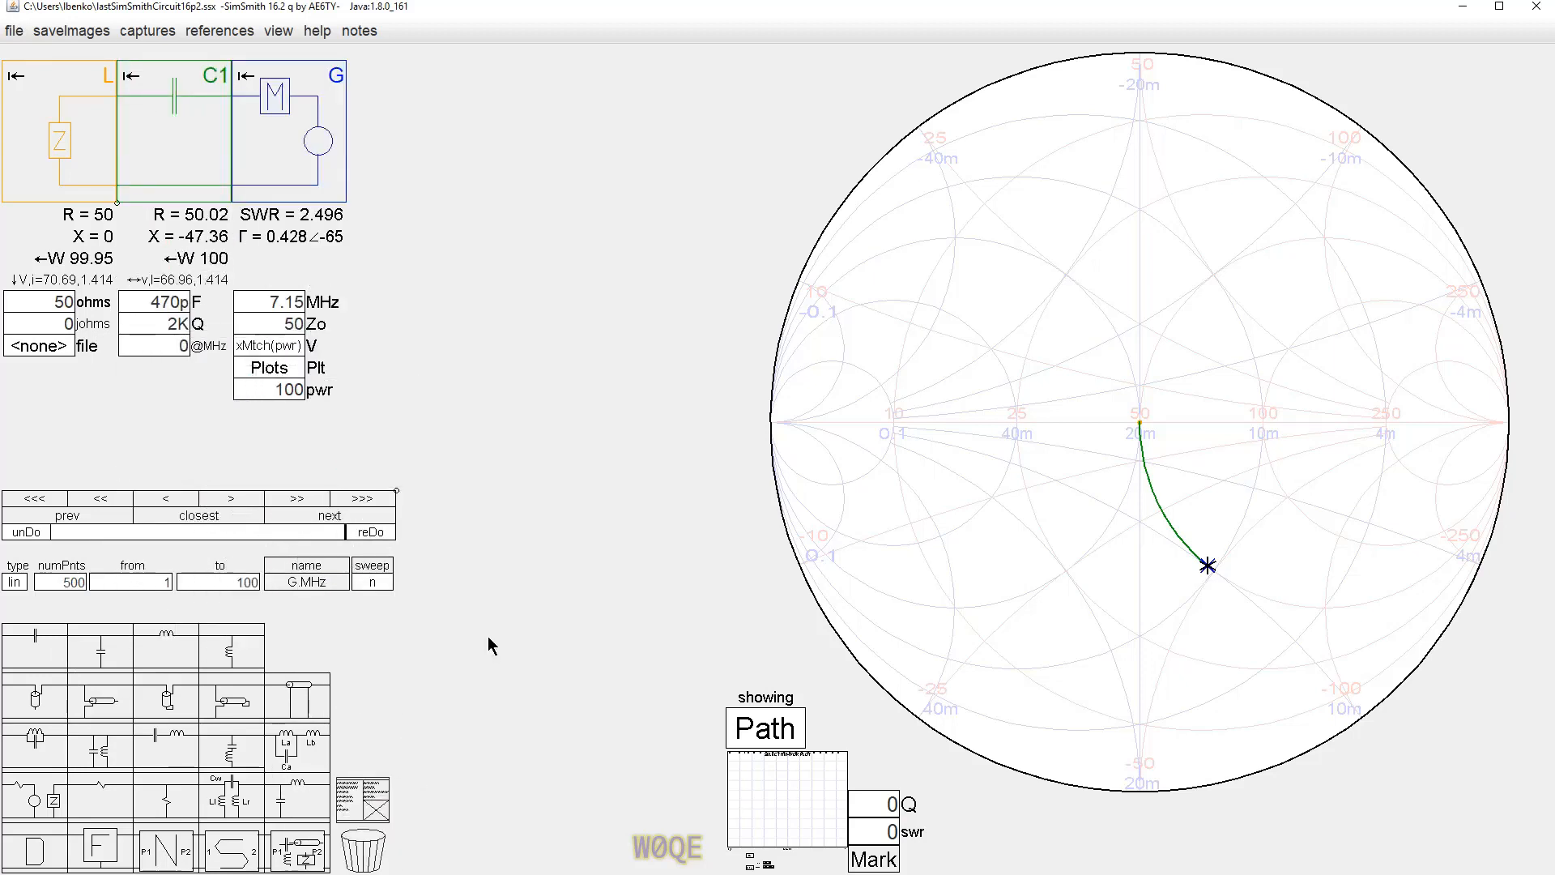
pyautogui.click(204, 81)
pyautogui.write('TEST')
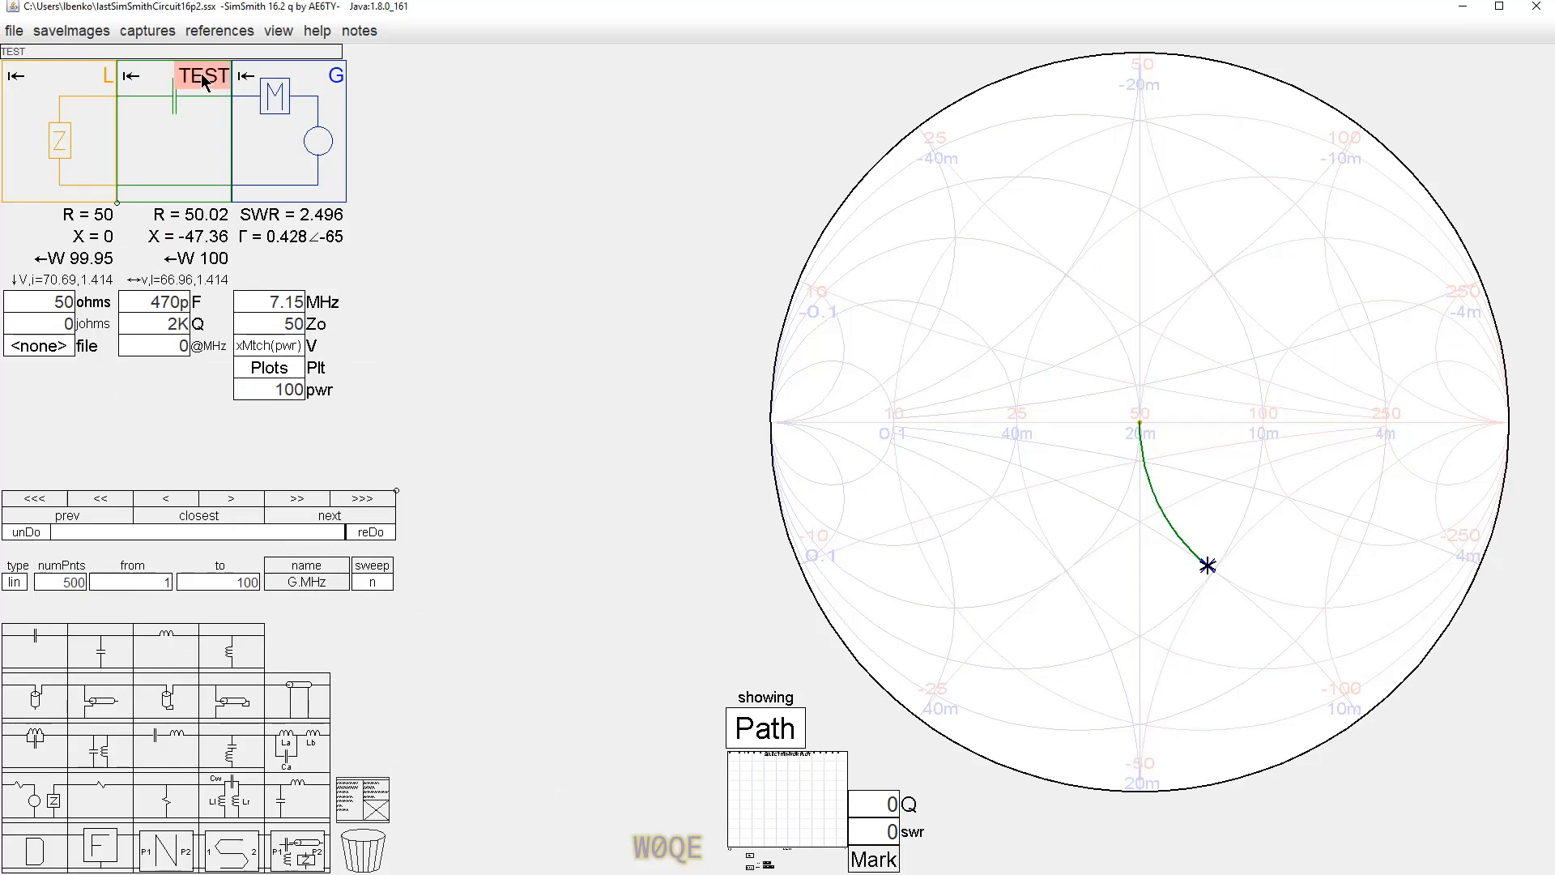
pyautogui.click(449, 202)
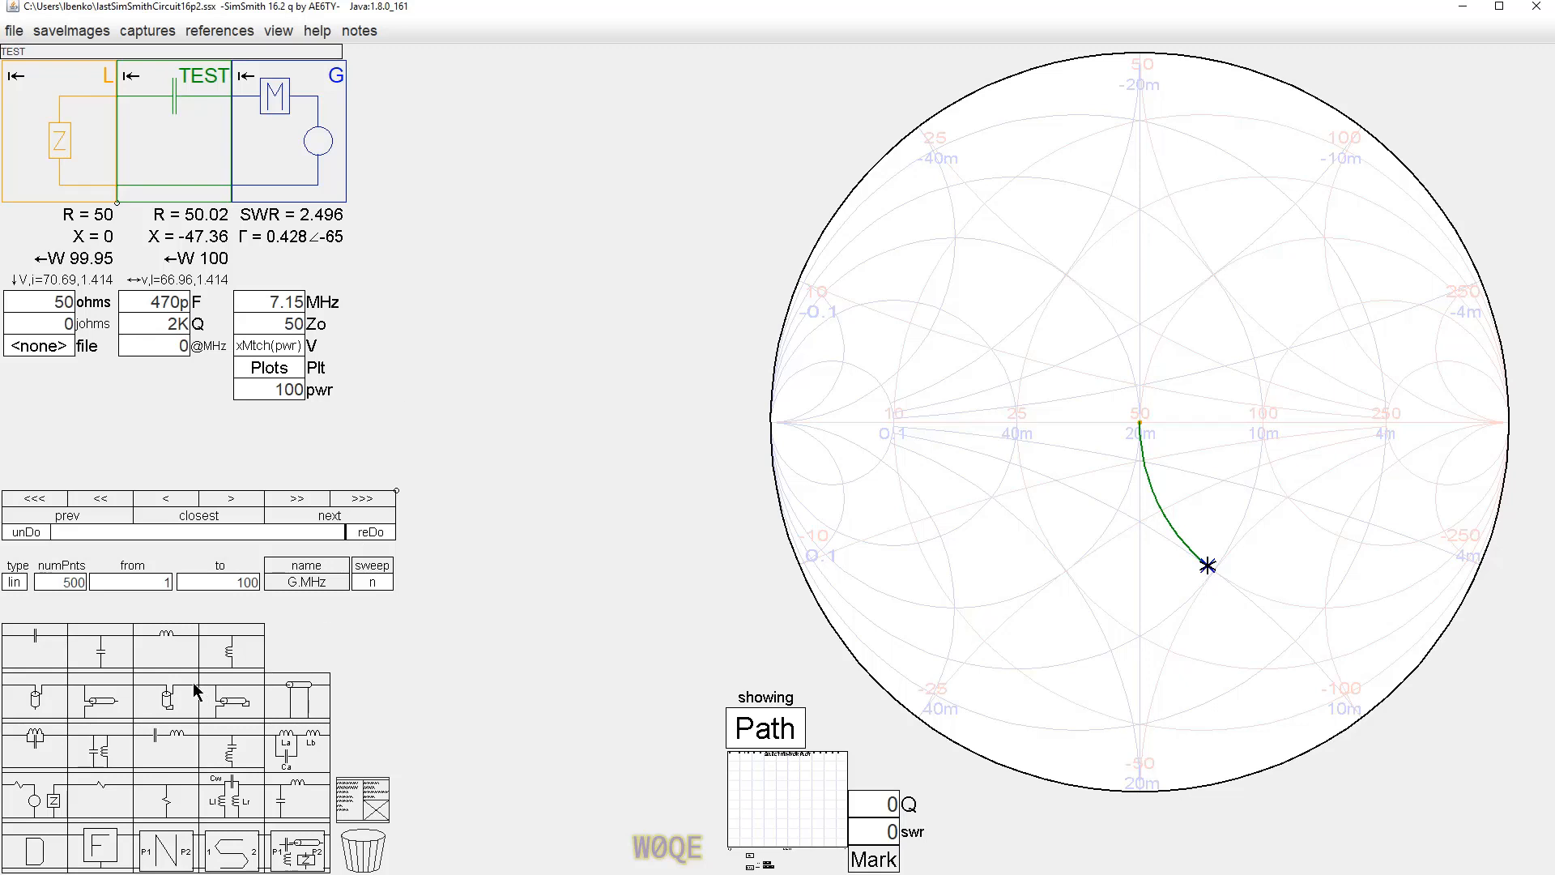
# Step: Insert a 479 pF shunt capacitor between the load and TEST, and place a copy of it before TEST
pyautogui.moveTo(101, 648); pyautogui.dragTo(186, 128)
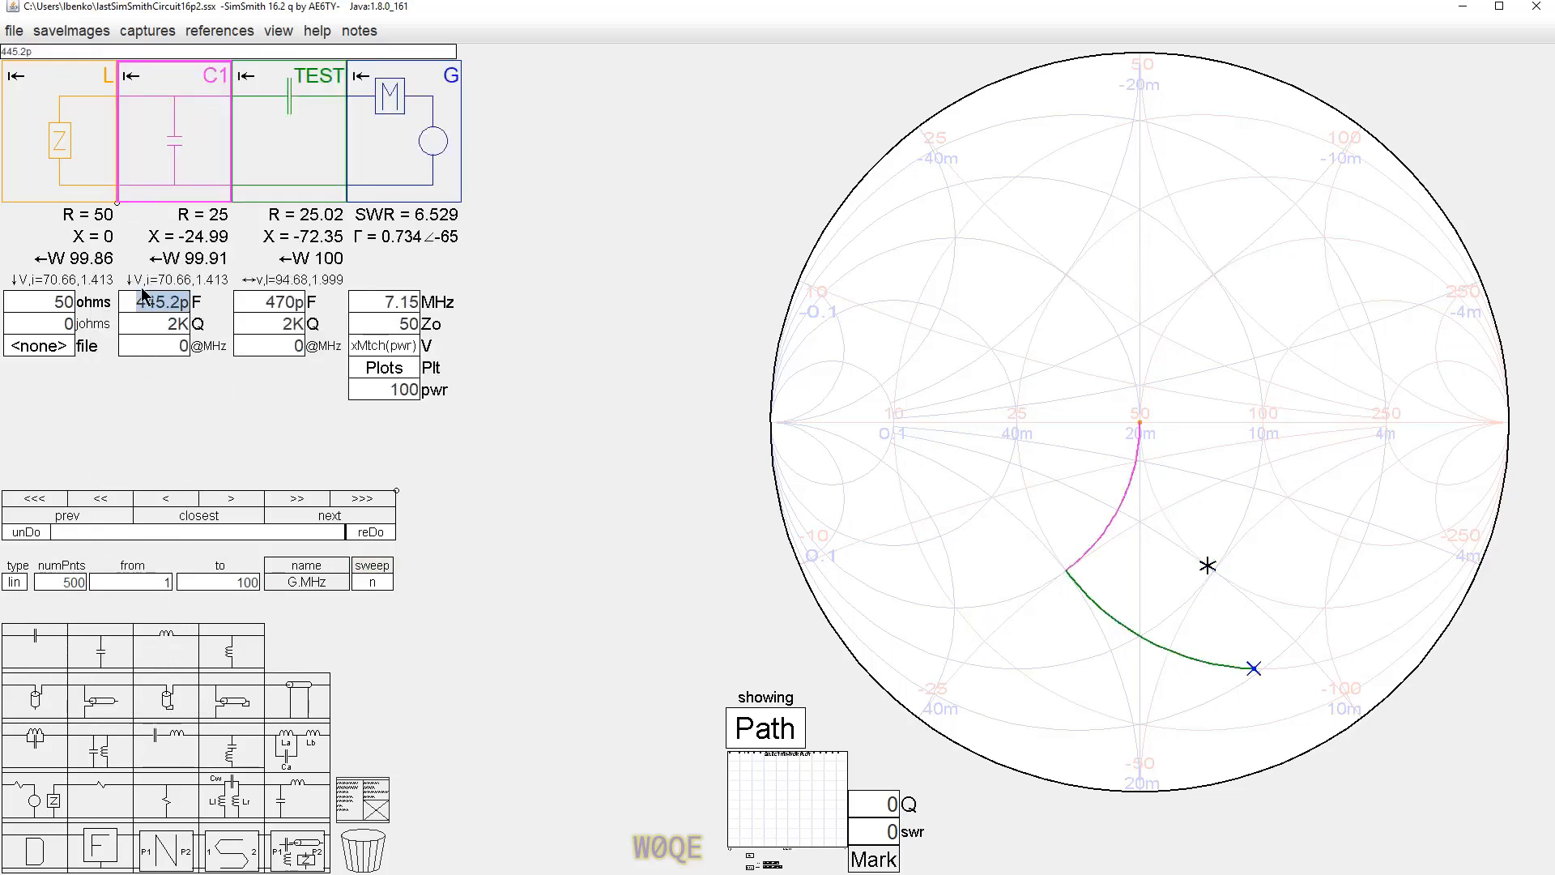
pyautogui.write('479p')
pyautogui.press('Return')
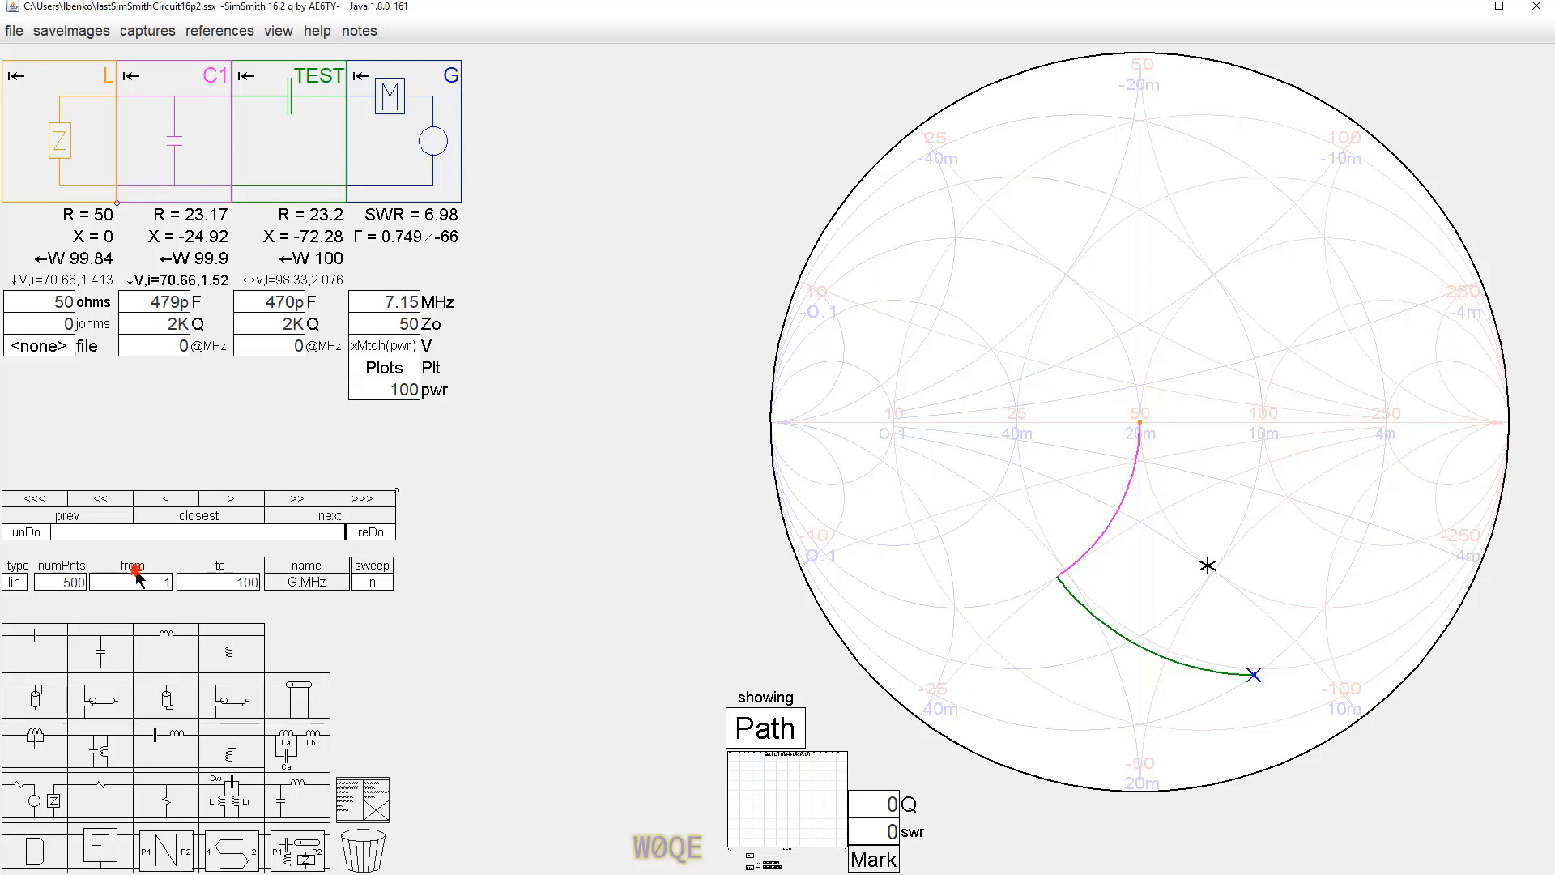
pyautogui.moveTo(175, 126); pyautogui.dragTo(206, 146)
pyautogui.hotkey('ctrl', 'v')
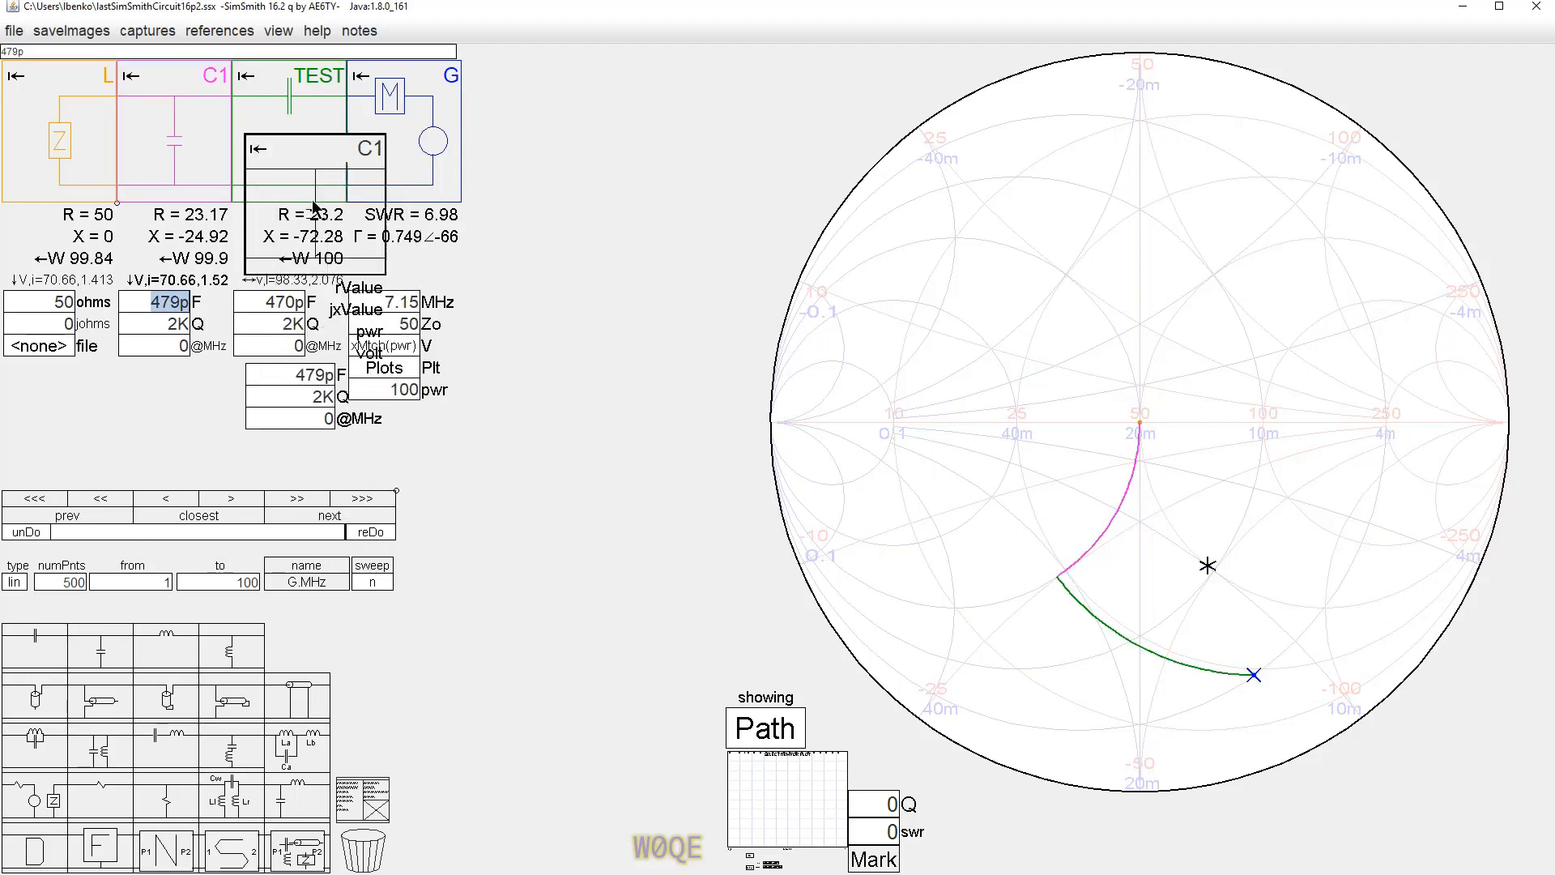
pyautogui.click(294, 156)
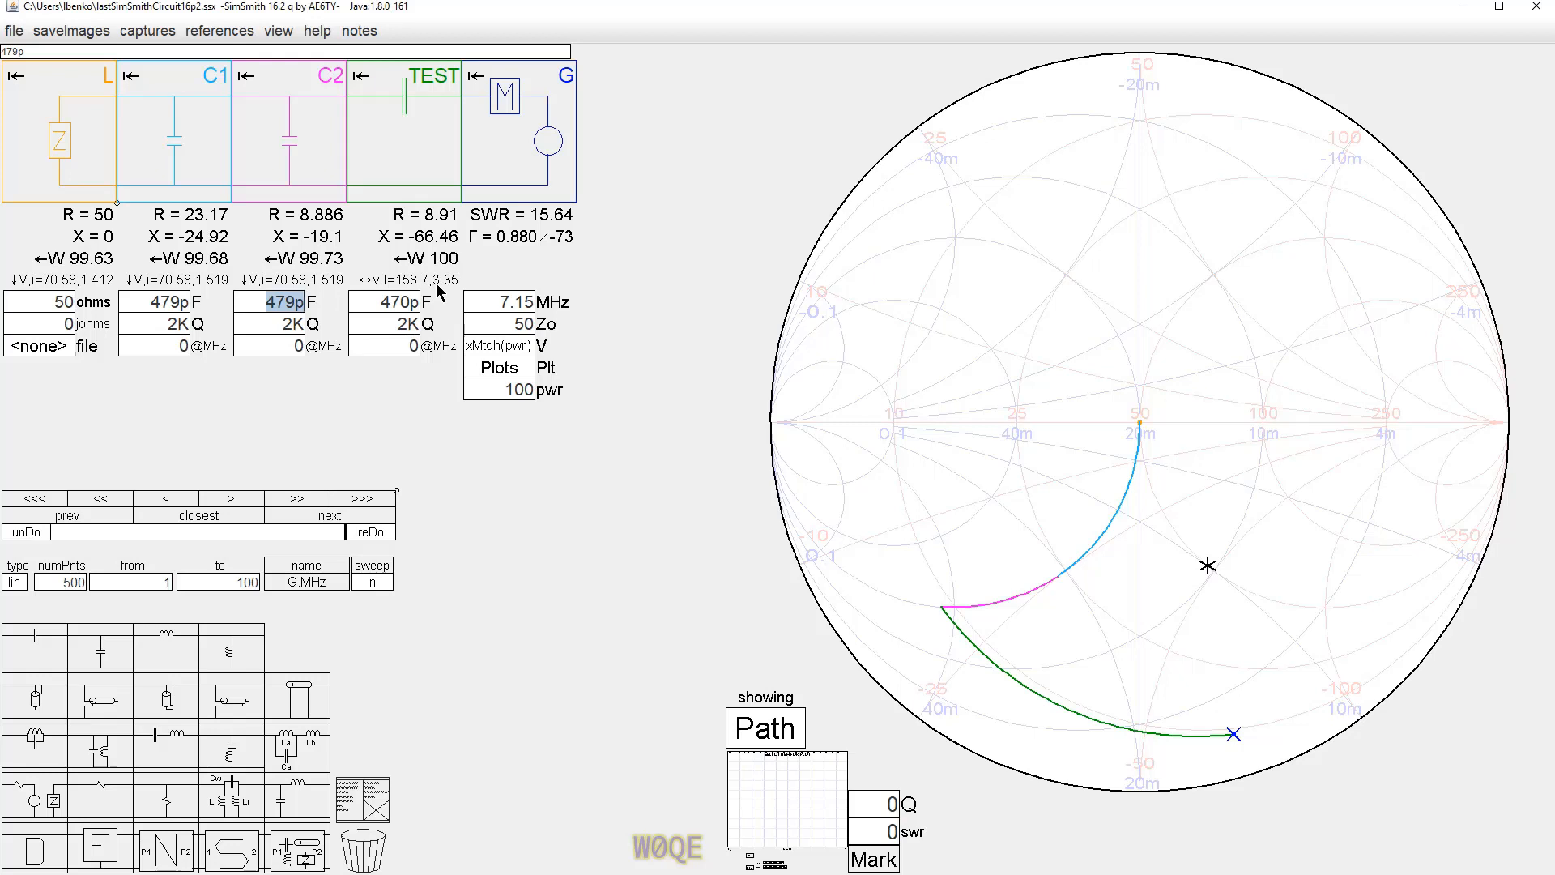
# Step: Lower the generator power and return it to 100 to compare the TEST capacitor's voltage and current
pyautogui.click(507, 390)
pyautogui.scroll(-4, 503, 390)
pyautogui.scroll(4, 503, 389)
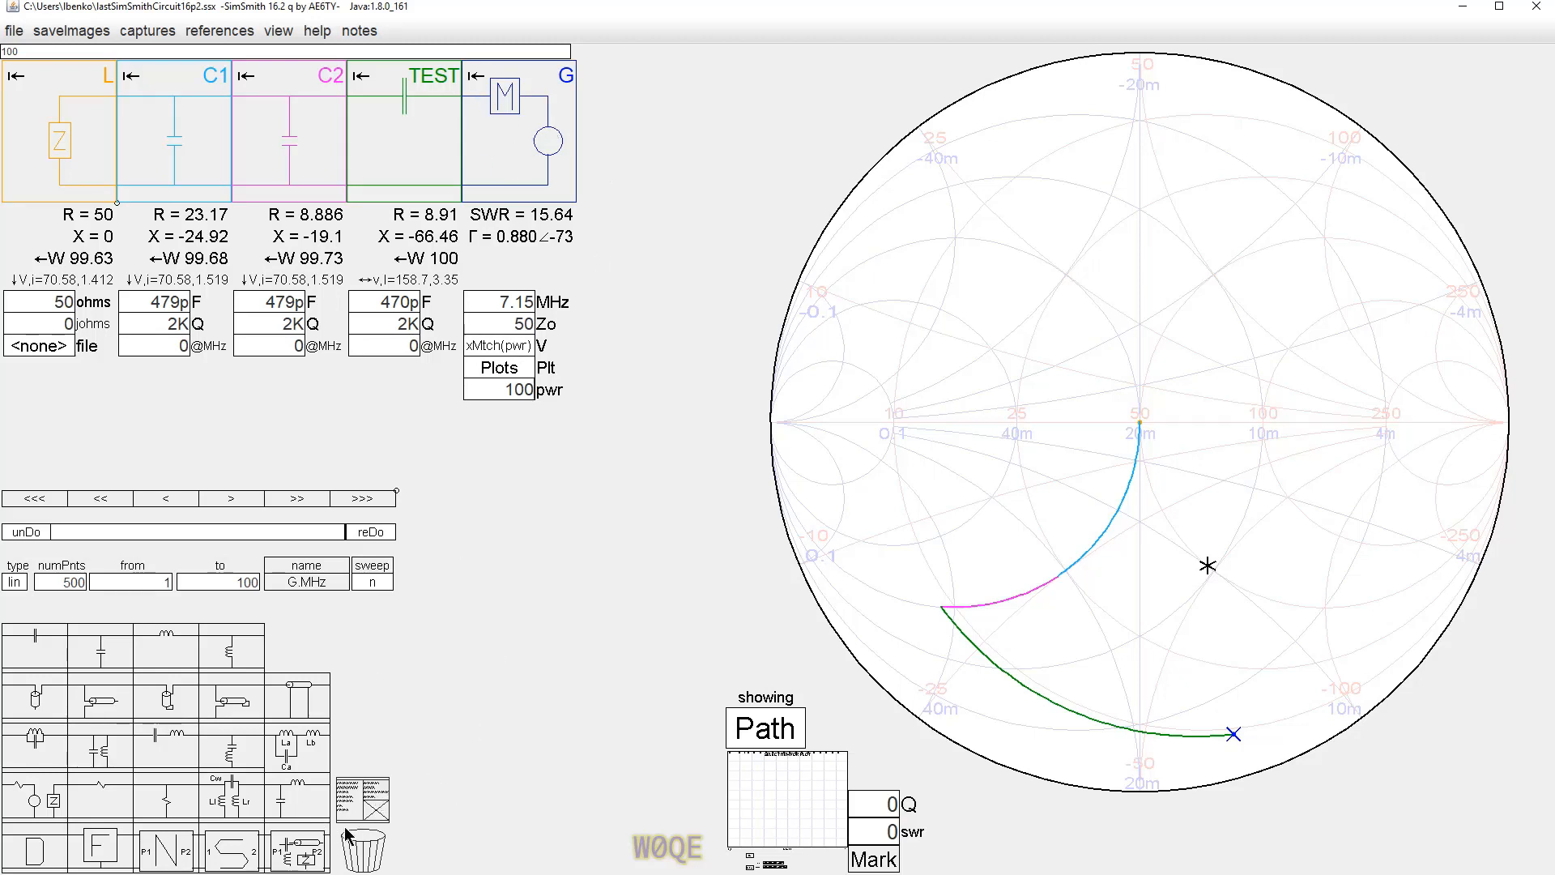
# Step: Insert a low-pass LC matching network between TEST and the generator, and switch the generator to useZo
pyautogui.moveTo(281, 808); pyautogui.dragTo(528, 124)
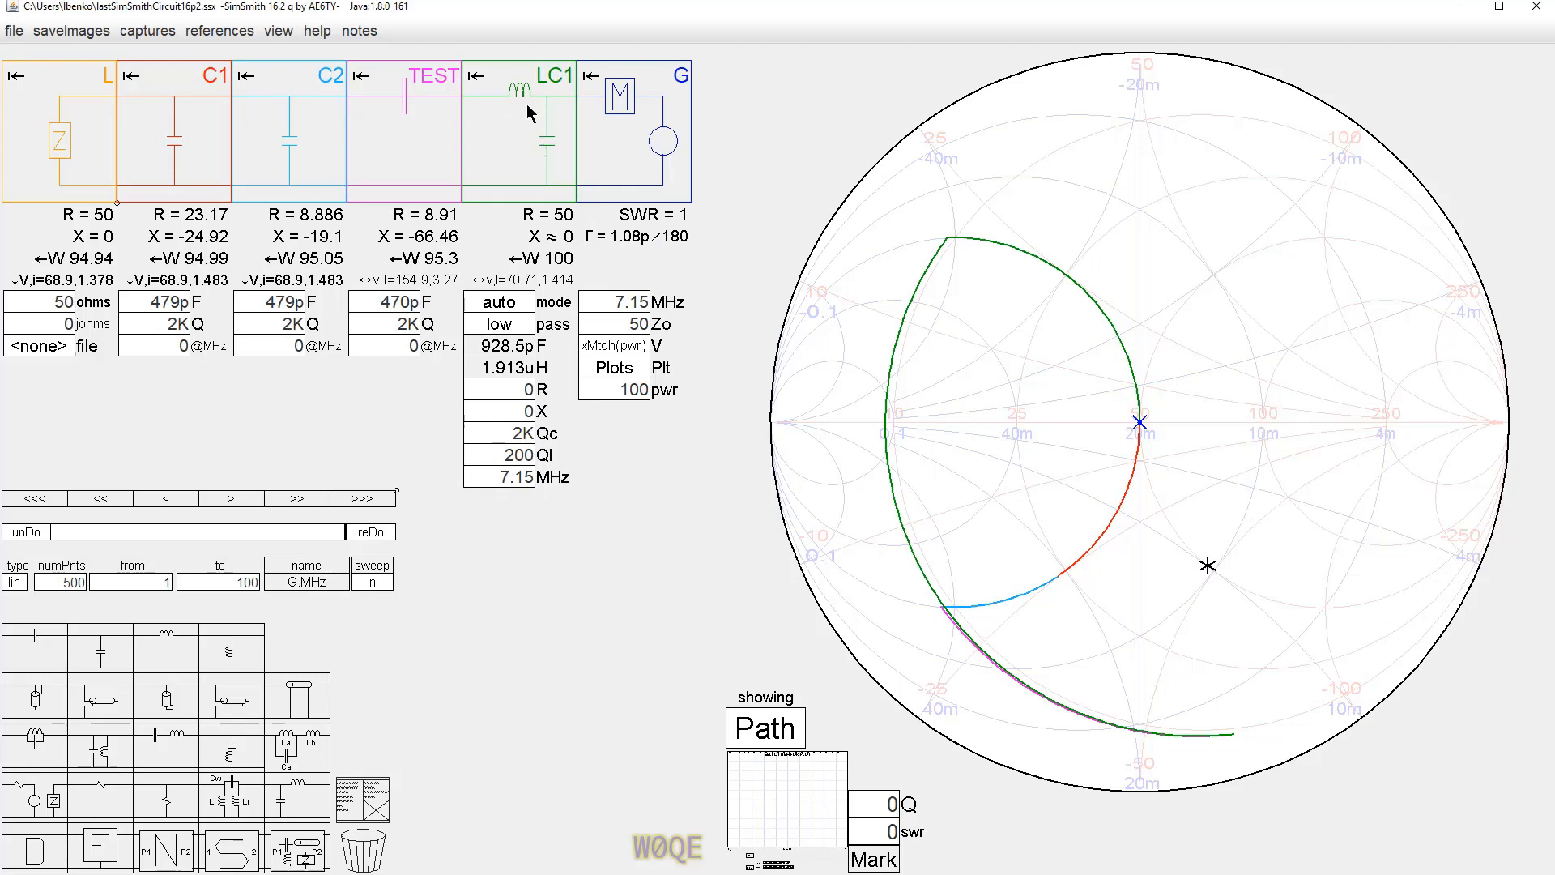
pyautogui.click(592, 350)
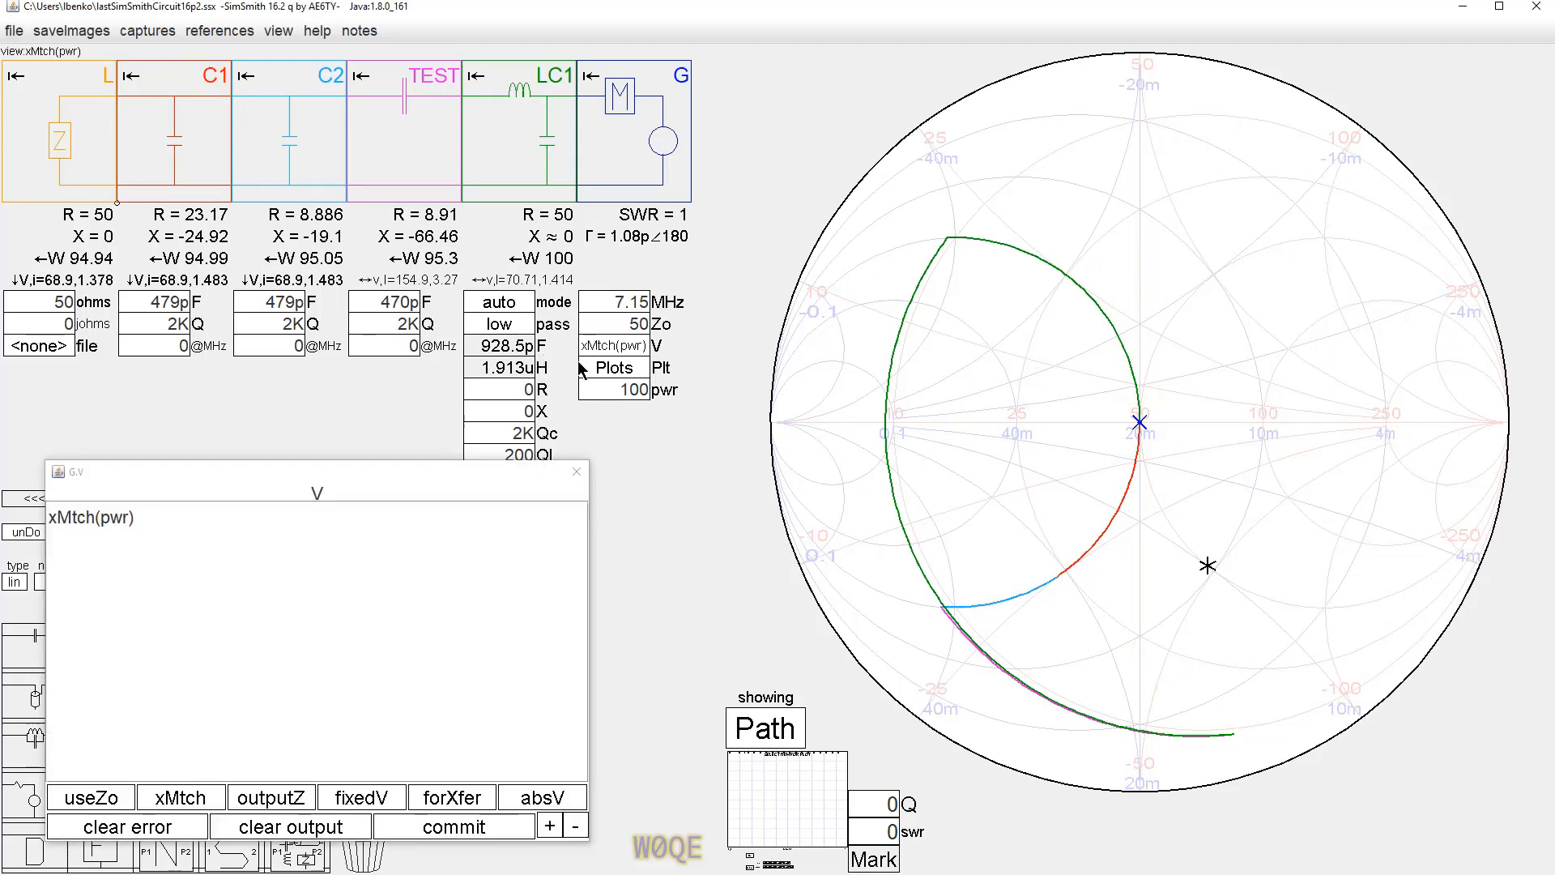
pyautogui.click(79, 799)
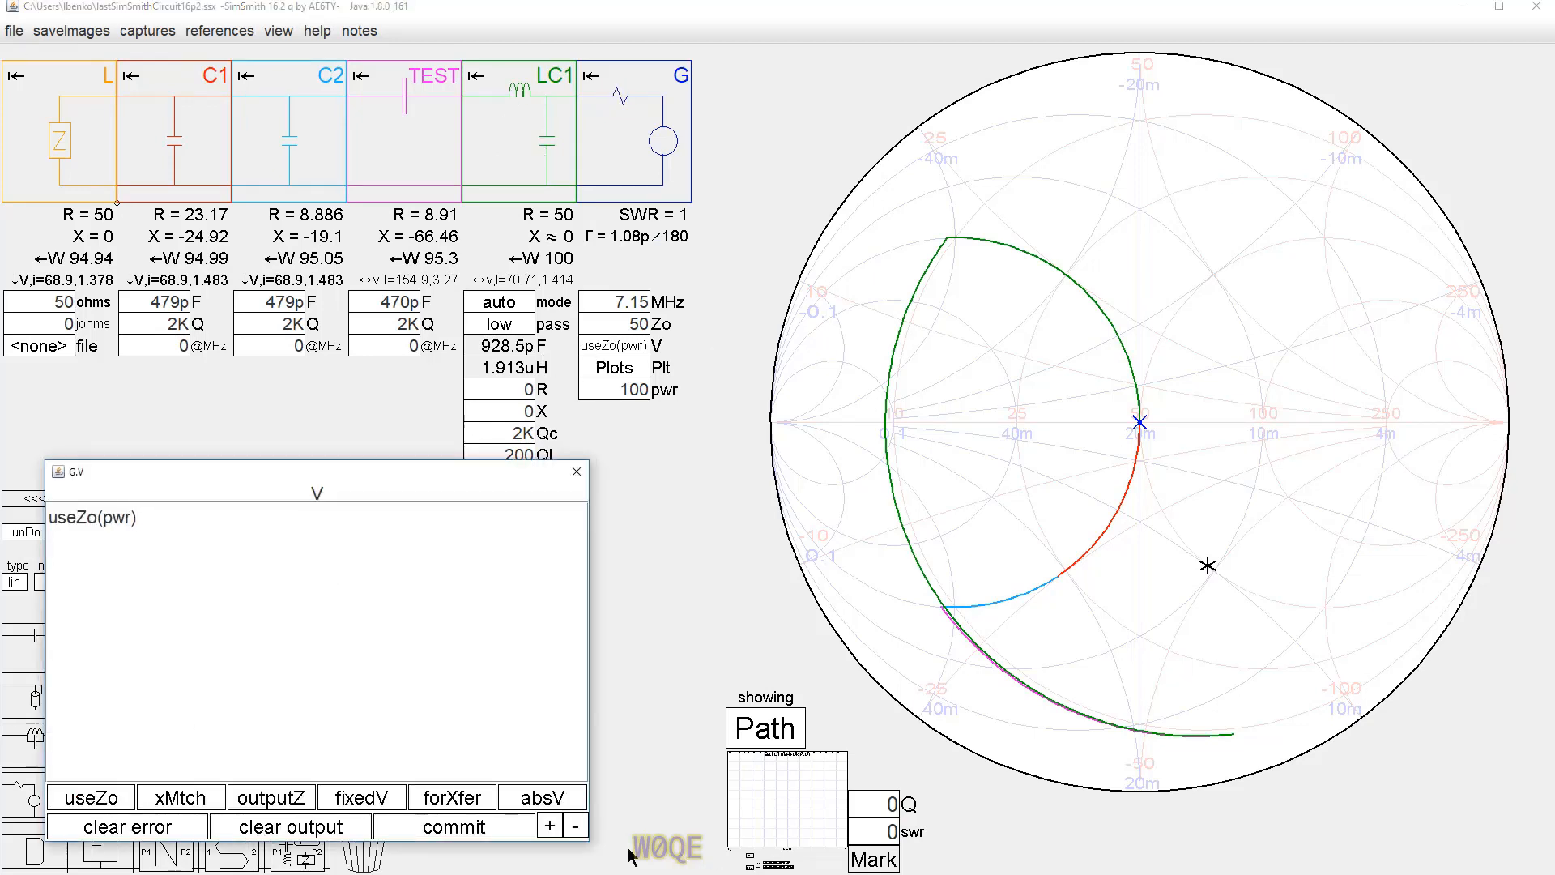
pyautogui.click(474, 831)
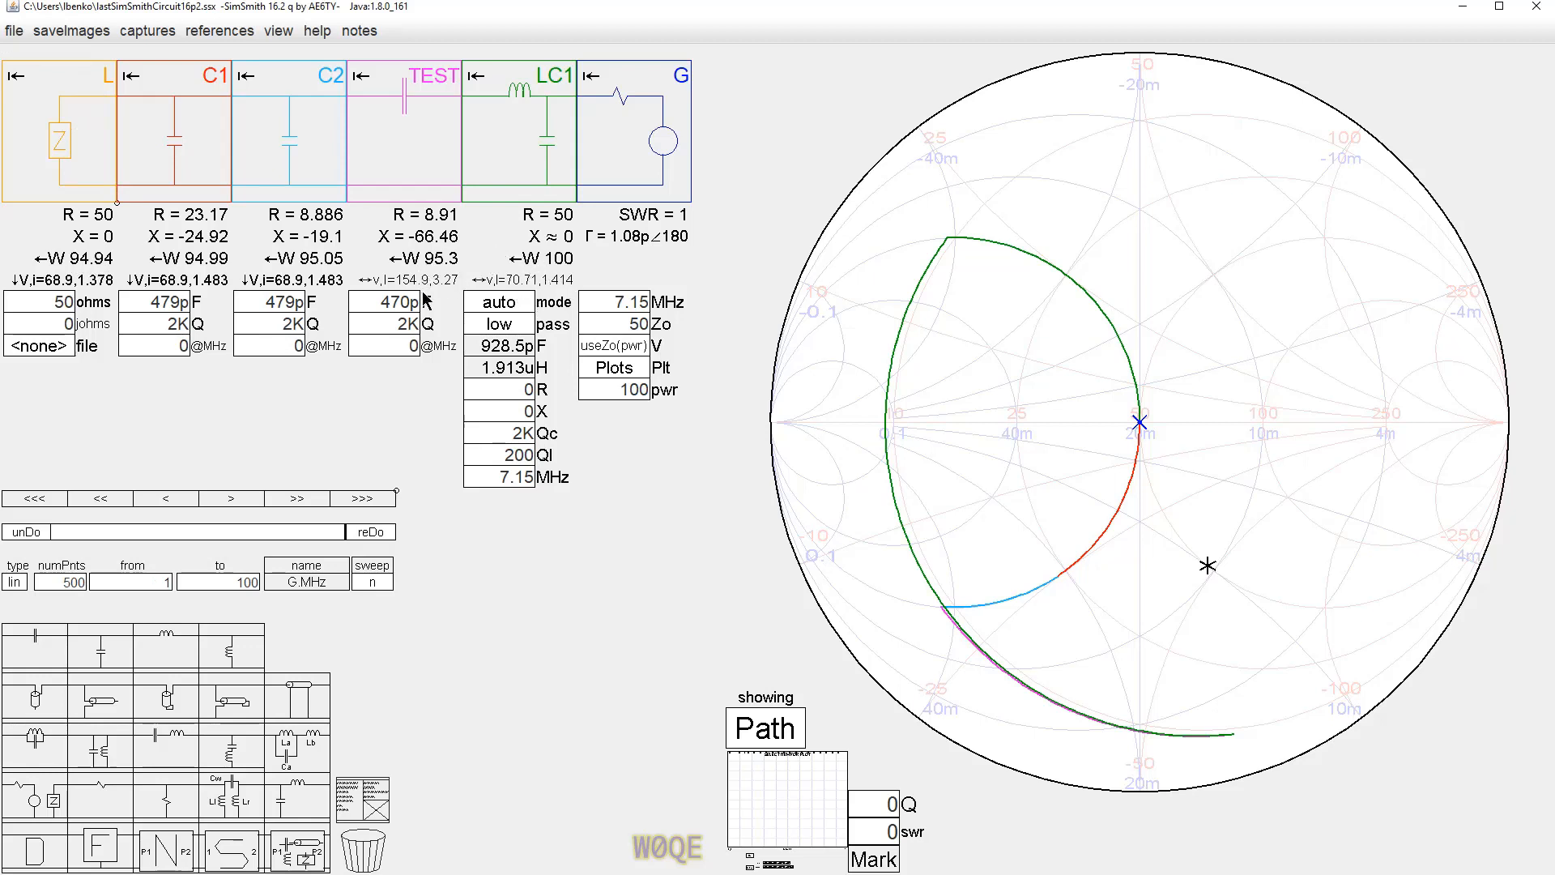
# Step: Lower the generator power to 65.61
pyautogui.click(637, 391)
pyautogui.scroll(-2, 636, 391)
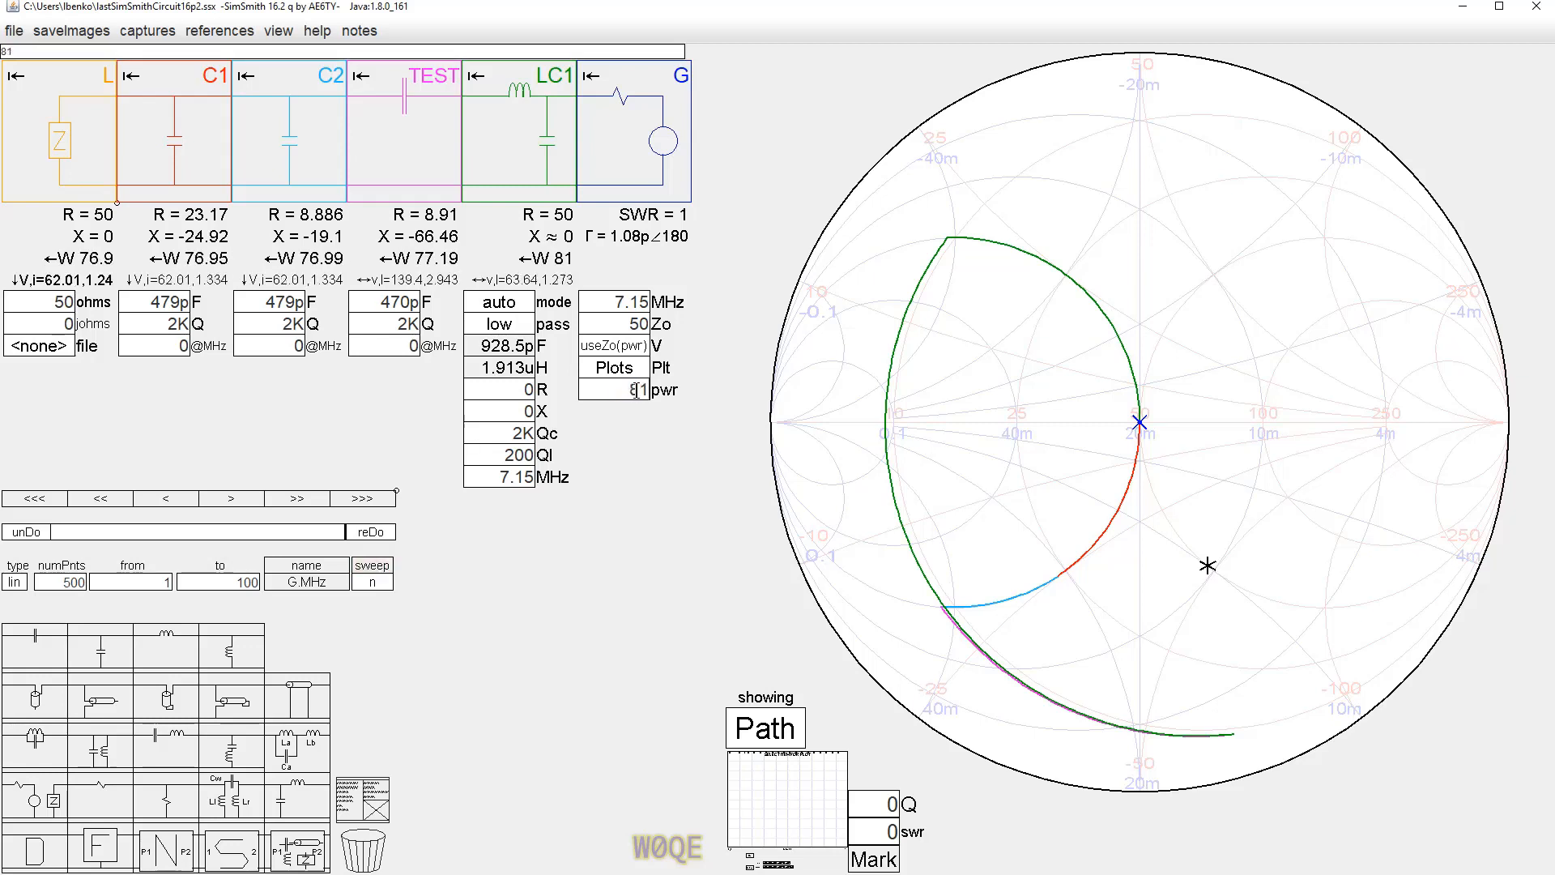
pyautogui.scroll(-2, 636, 390)
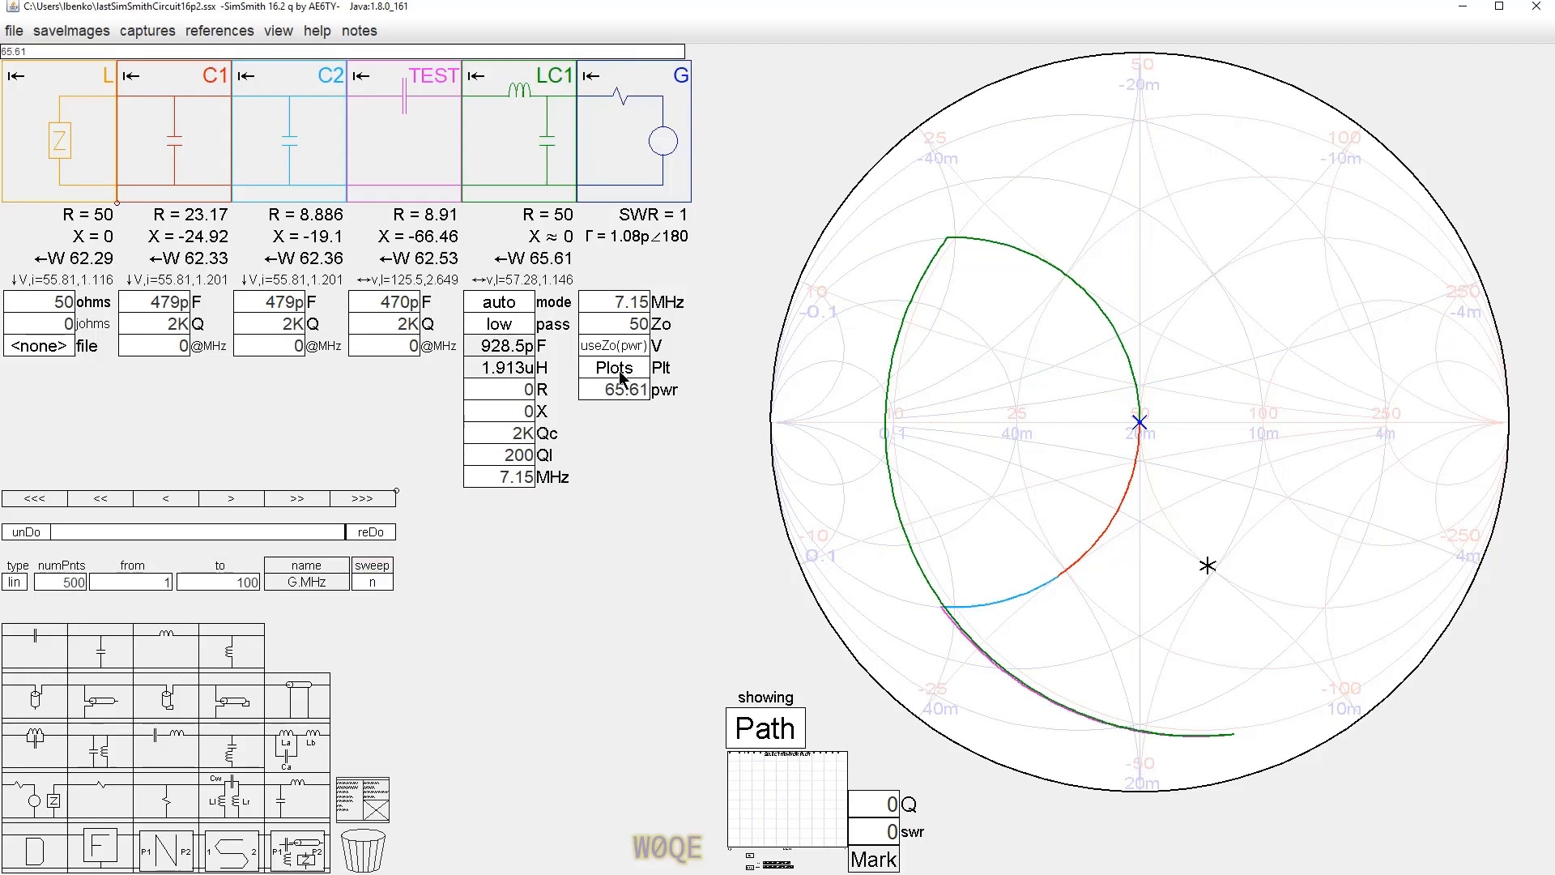
# Step: Reduce the generator power gradually and fine-tune it to 41.54
pyautogui.scroll(-1, 630, 382)
pyautogui.scroll(-2, 630, 383)
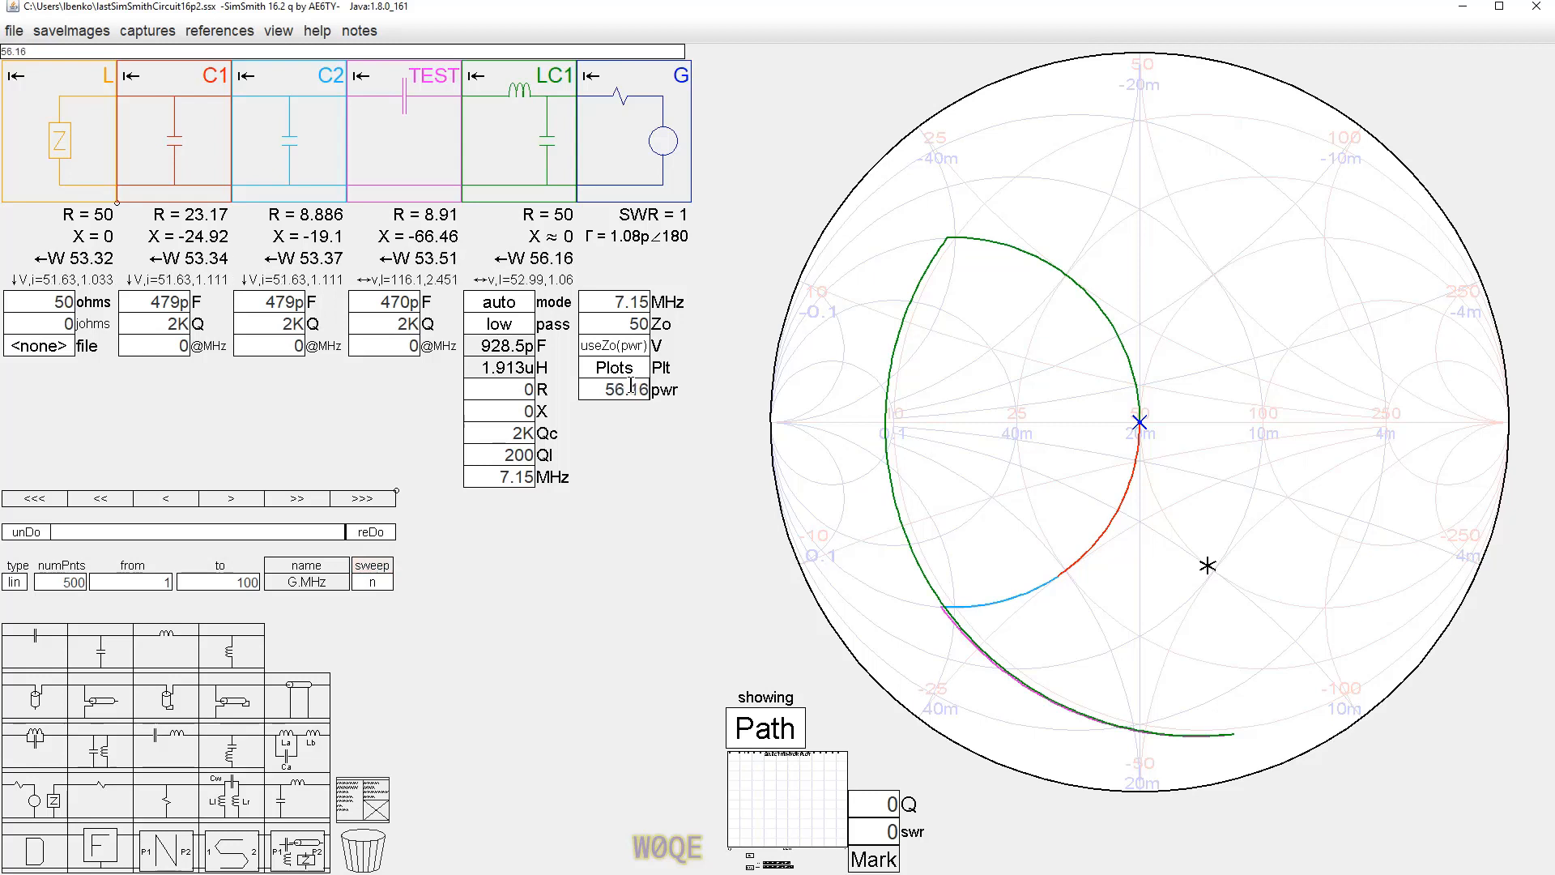
pyautogui.scroll(-2, 630, 385)
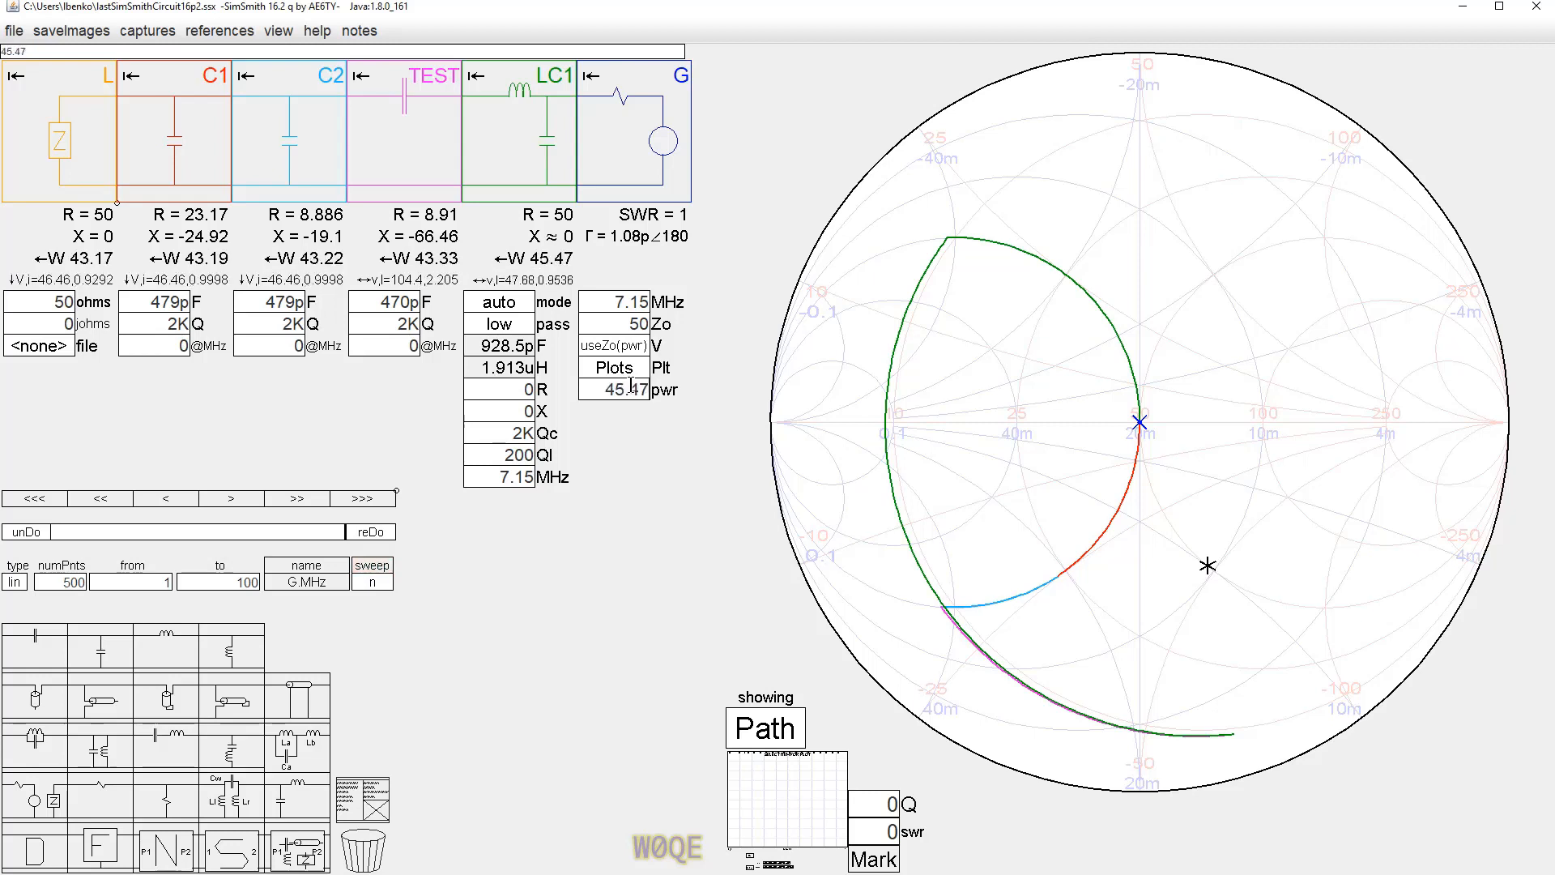
pyautogui.scroll(-3, 631, 386)
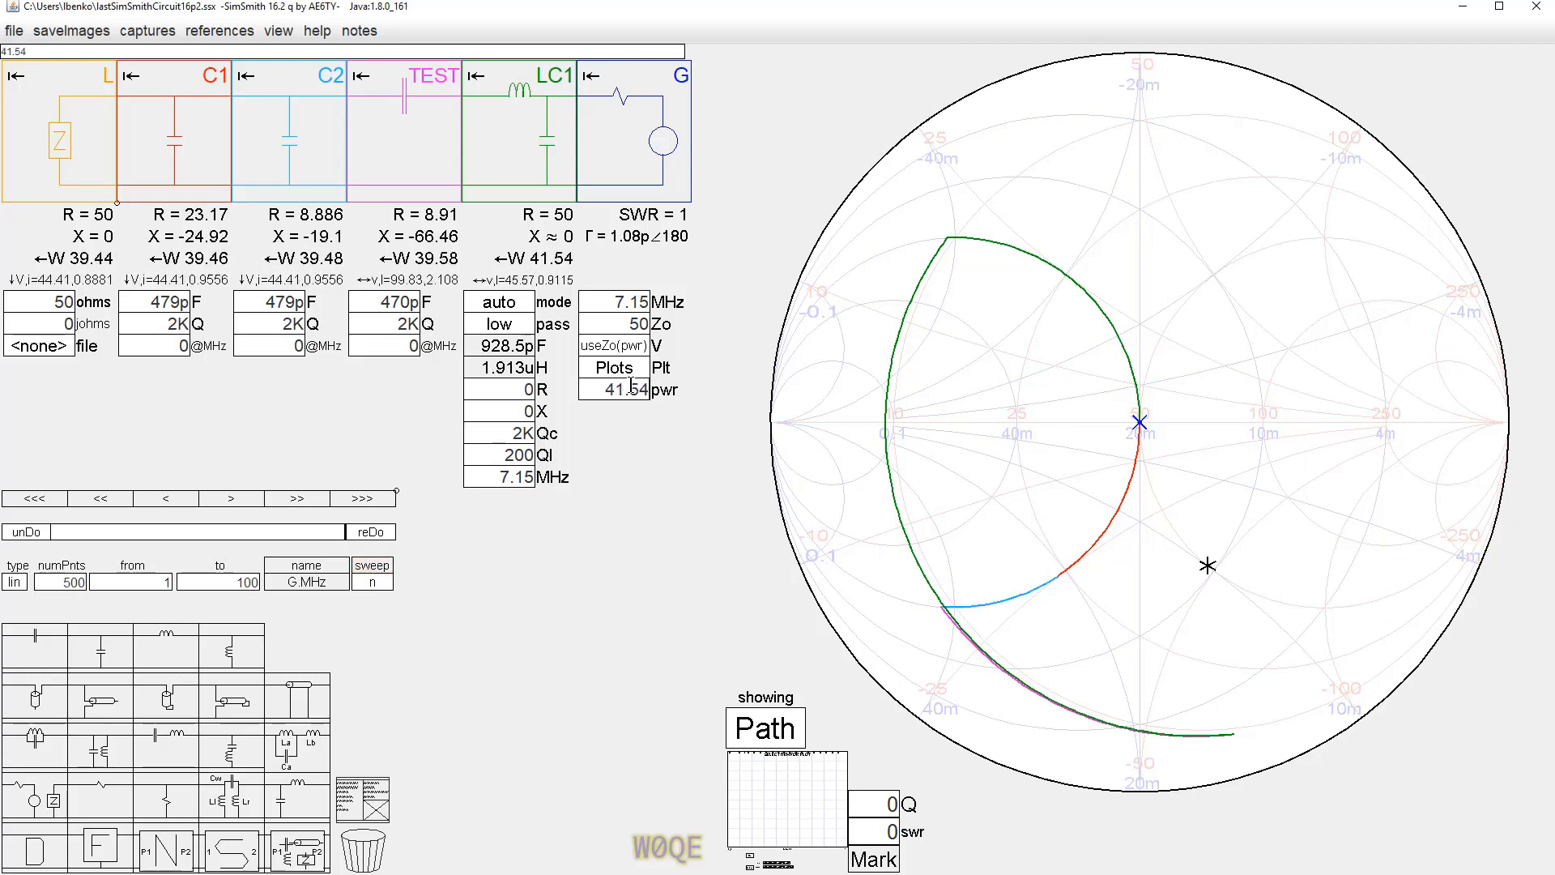
pyautogui.scroll(1, 630, 386)
pyautogui.scroll(-1, 630, 386)
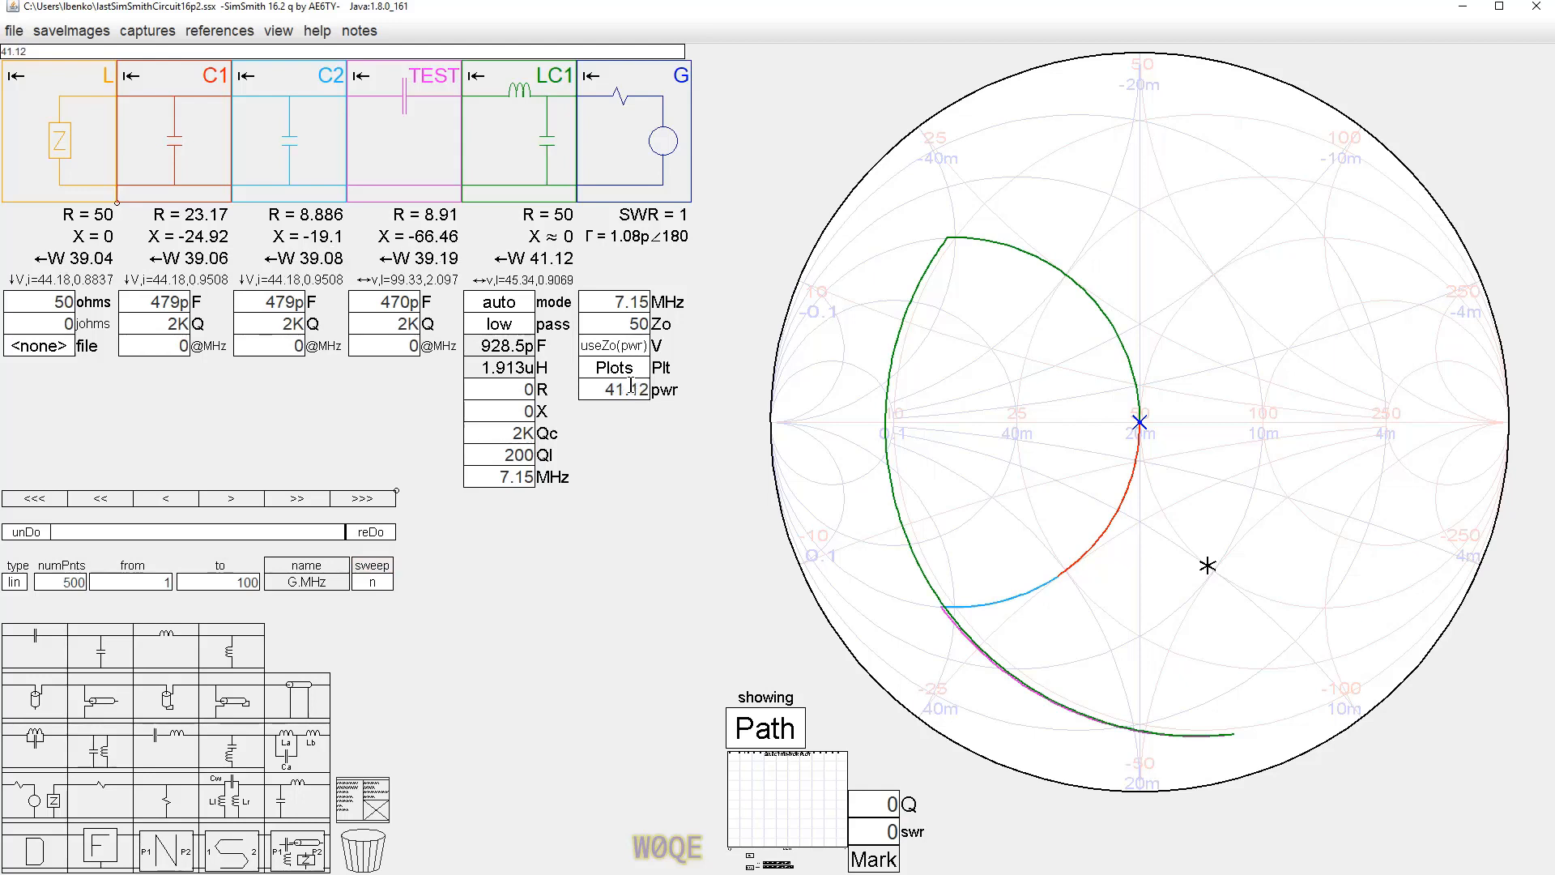
pyautogui.scroll(1, 631, 385)
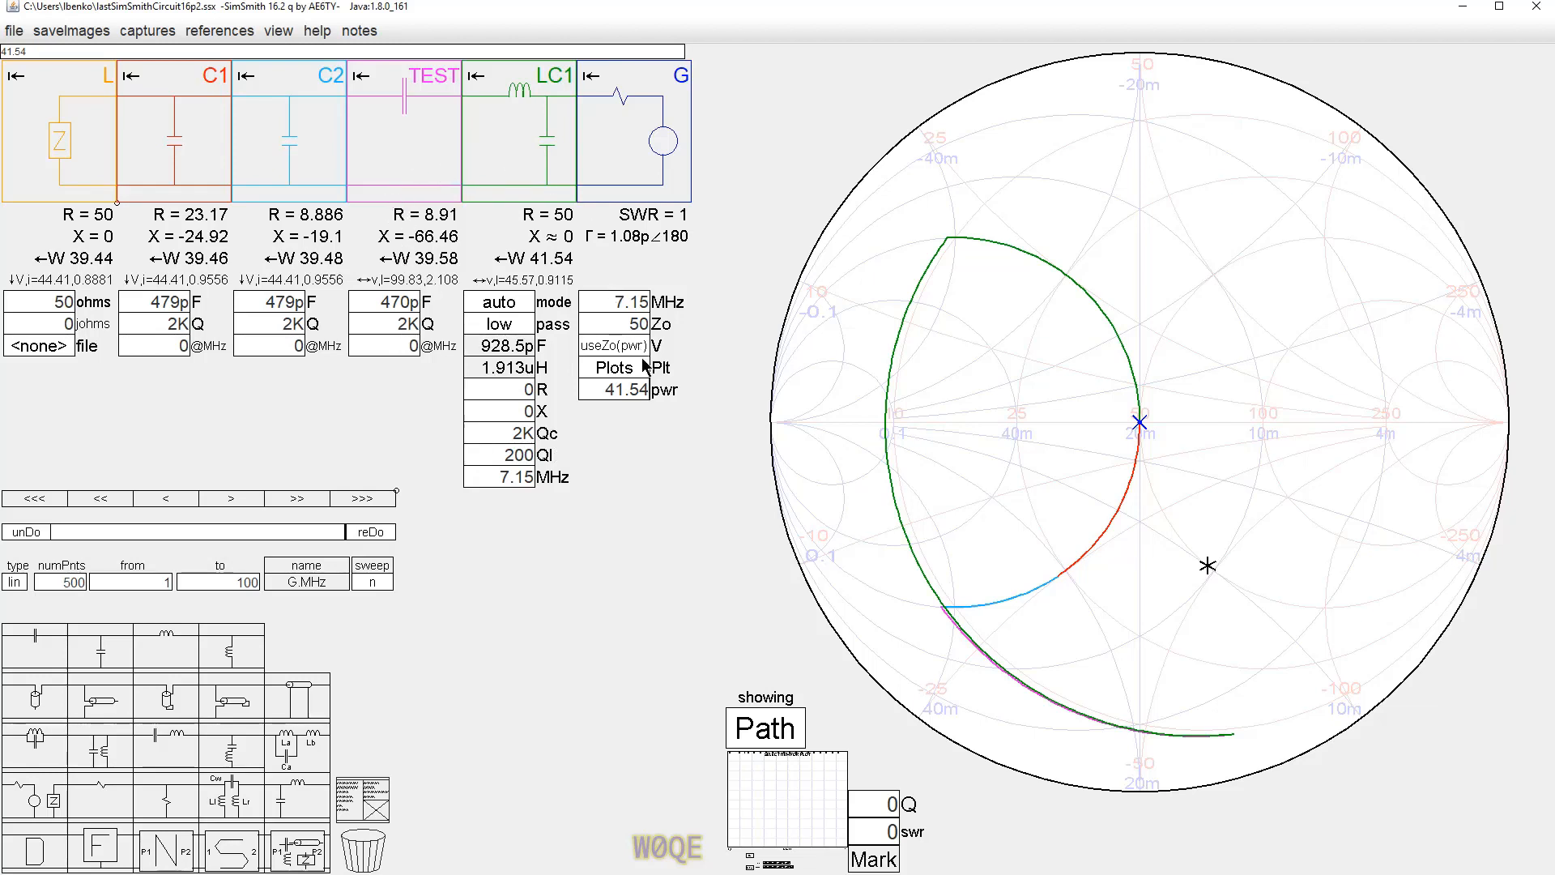
# Step: Lower the generator power to 19.87 and raise it gradually to 33.65
pyautogui.scroll(-5, 630, 395)
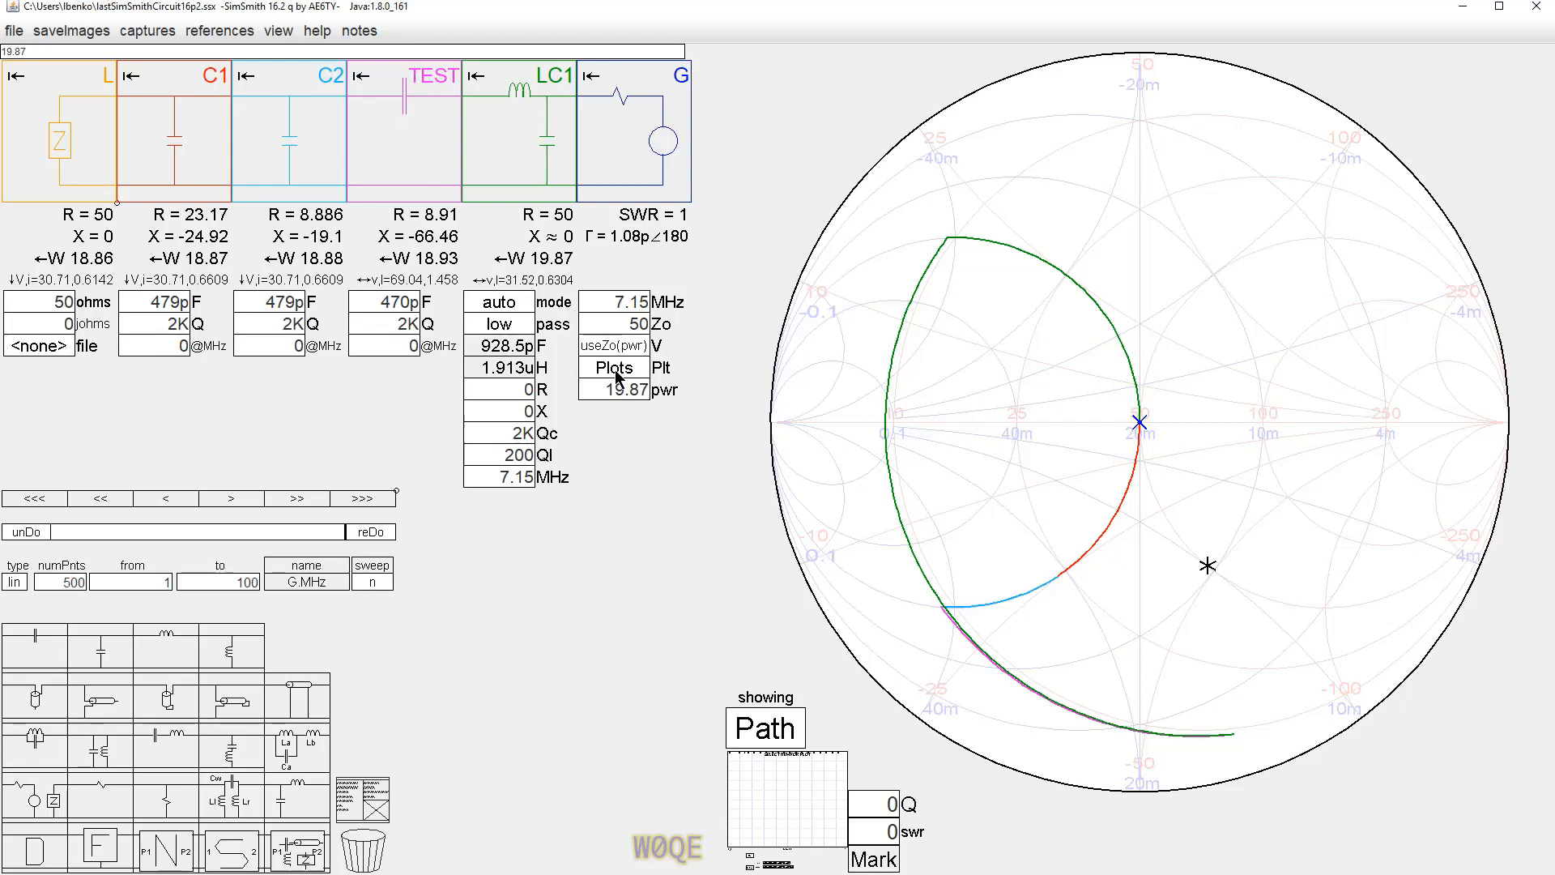
pyautogui.scroll(2, 618, 394)
pyautogui.scroll(2, 619, 394)
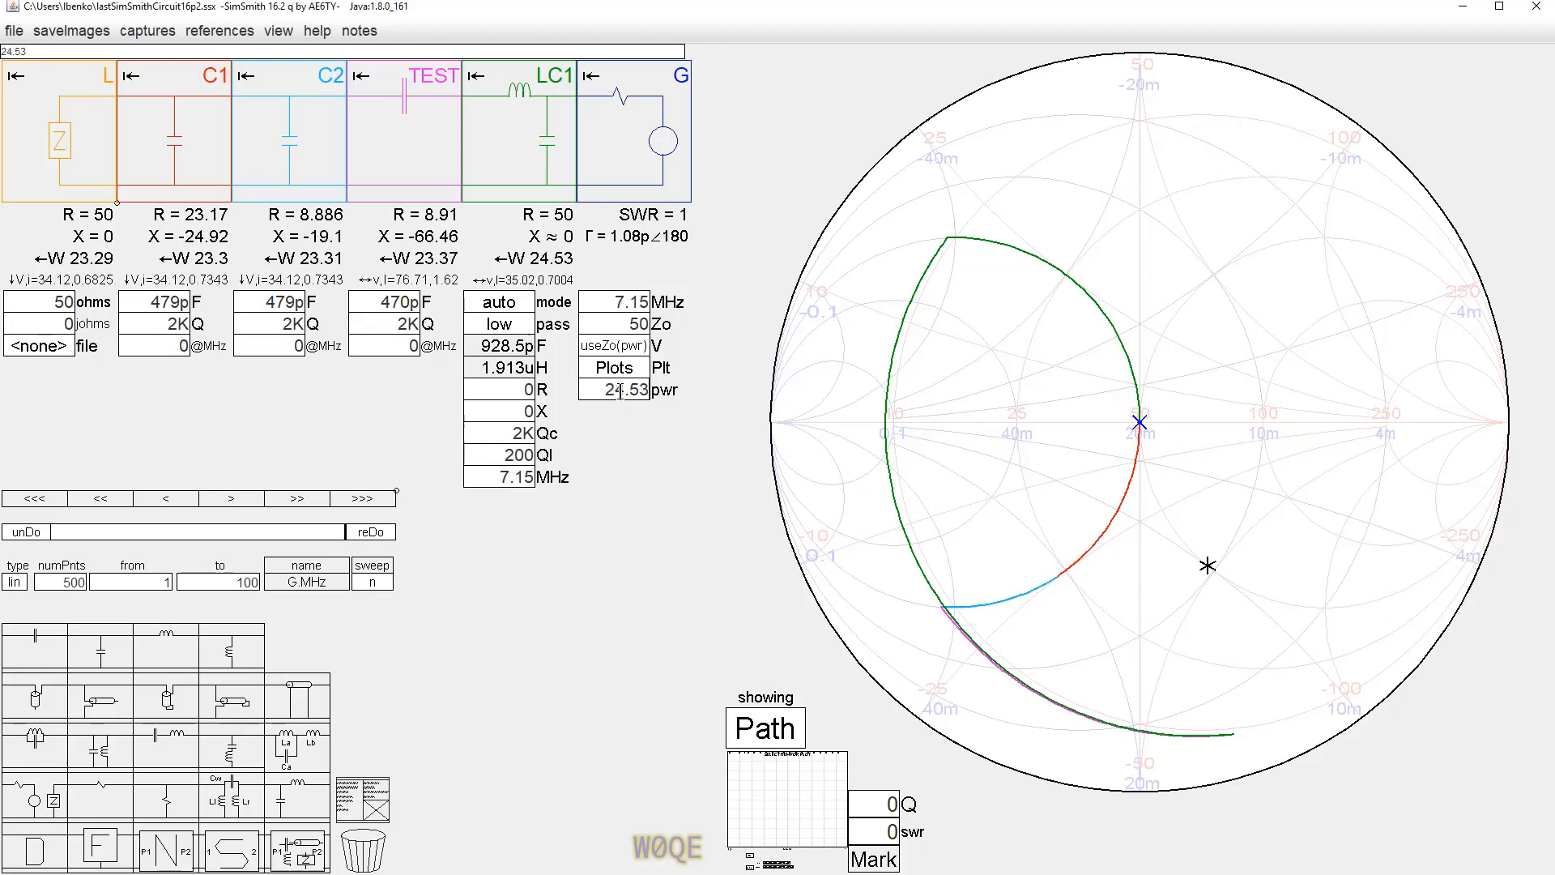
pyautogui.scroll(4, 620, 393)
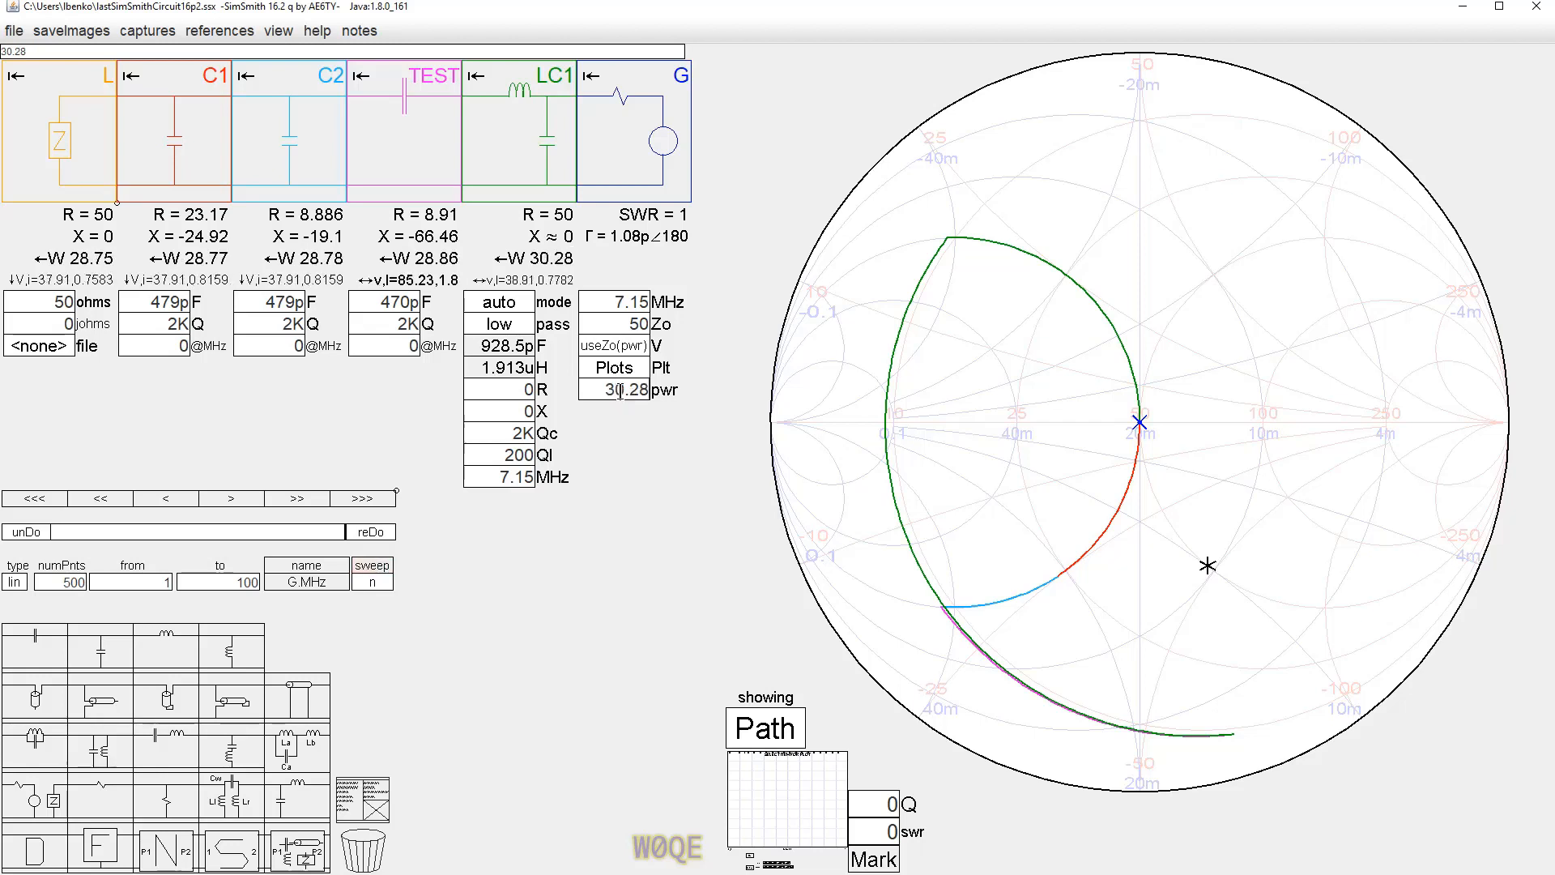
pyautogui.scroll(2, 627, 393)
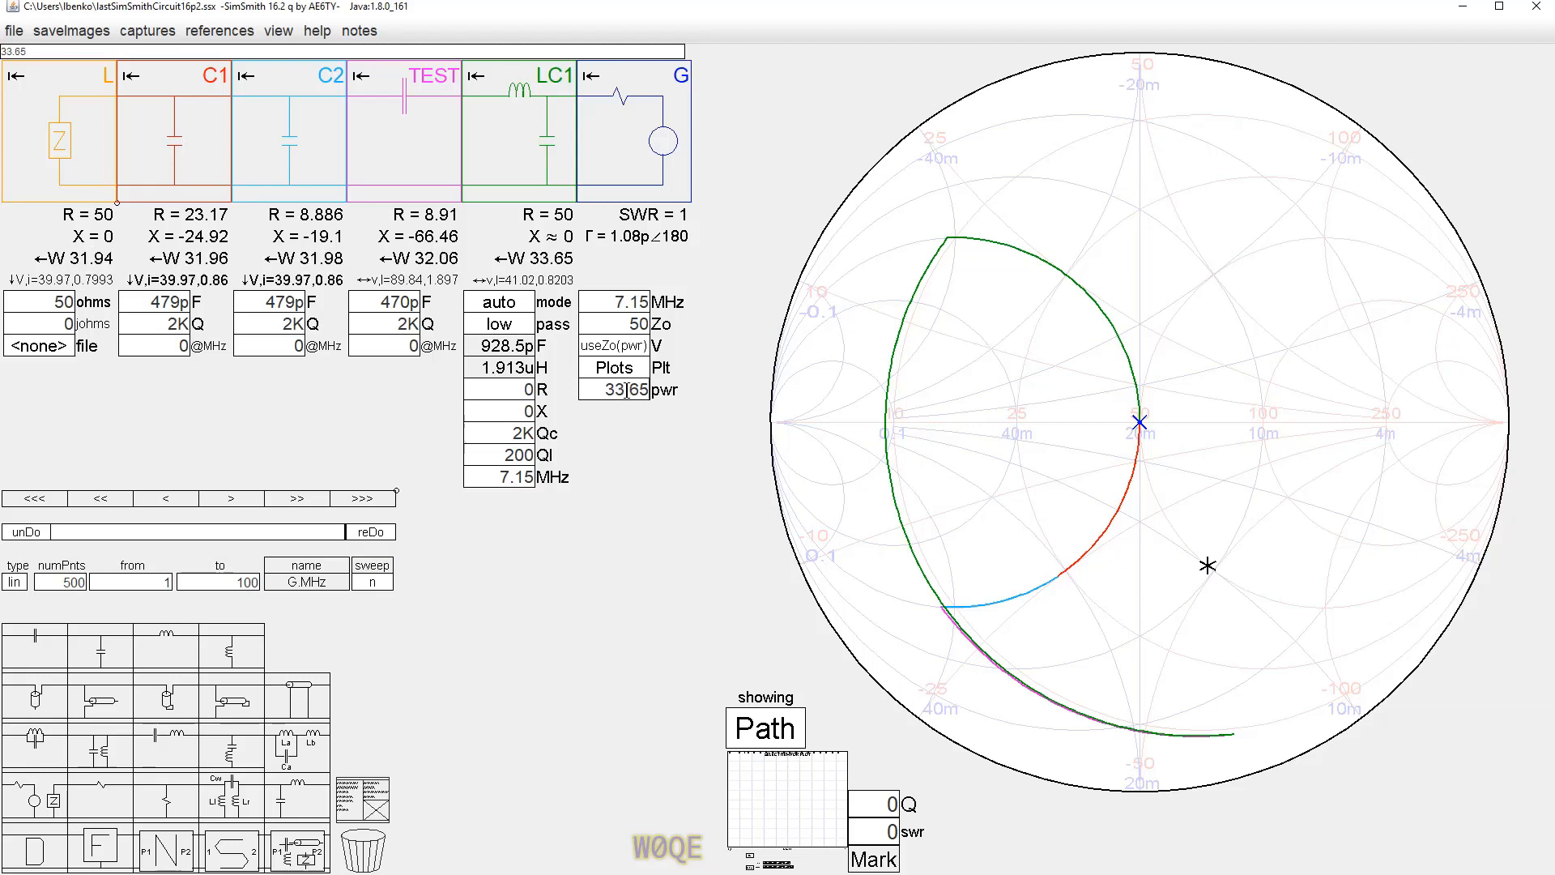